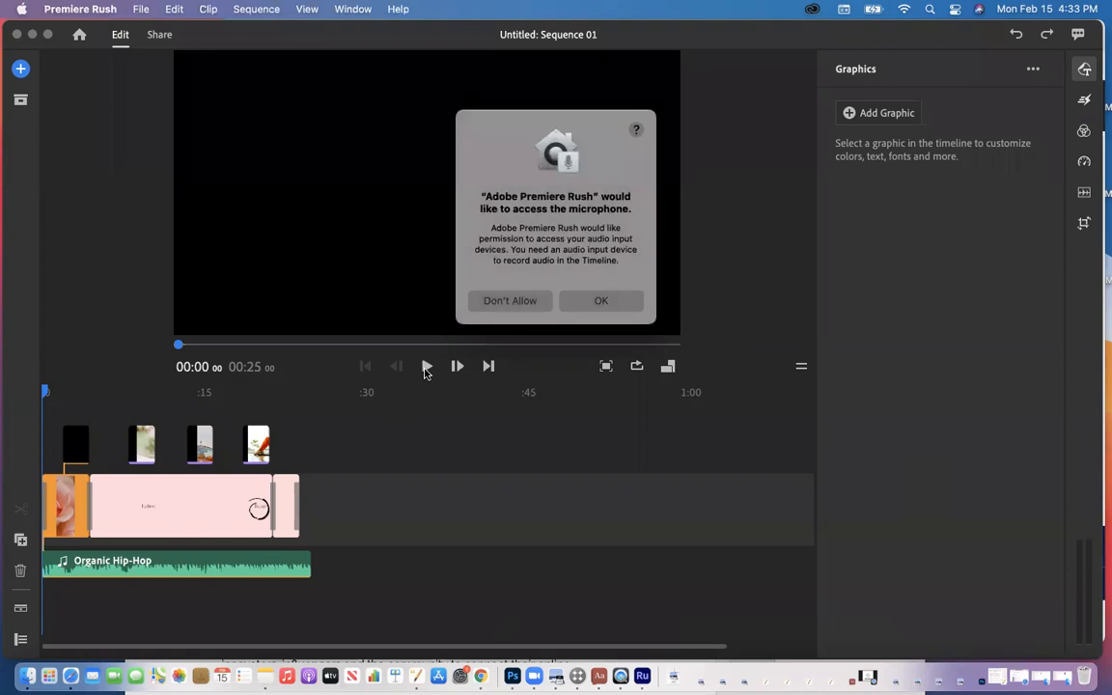
Step: Allow microphone access, then play the flower-and-Welcome sequence and pause near its 25-second end
{"action": "left_click", "coordinate": [601, 303]}
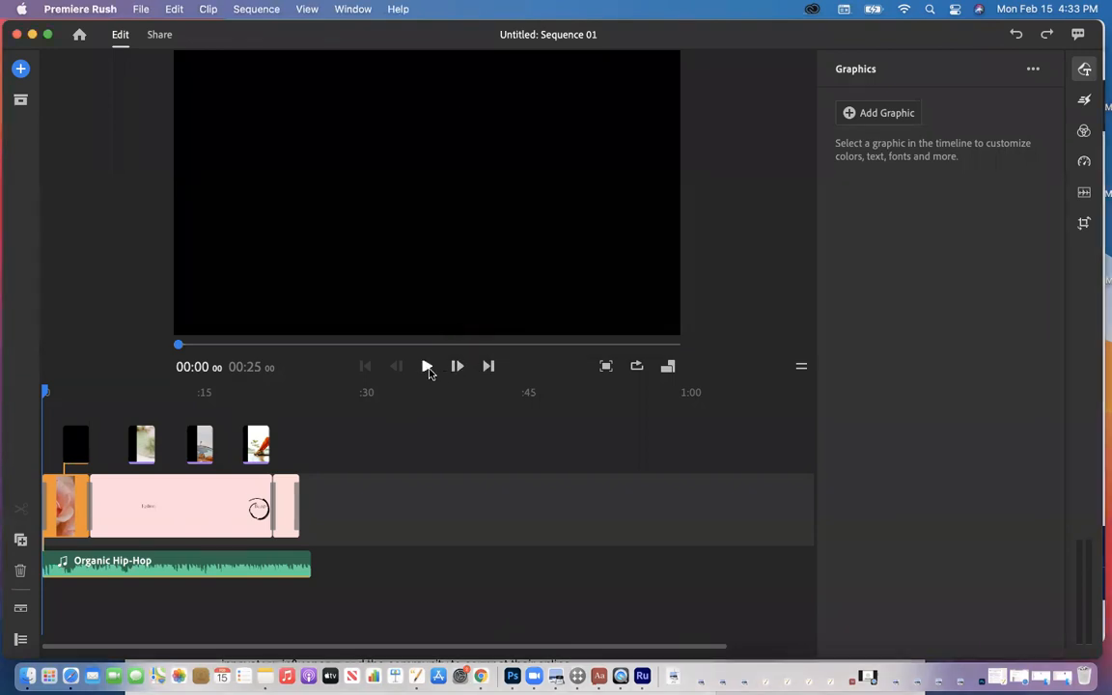
{"action": "left_click", "coordinate": [427, 368]}
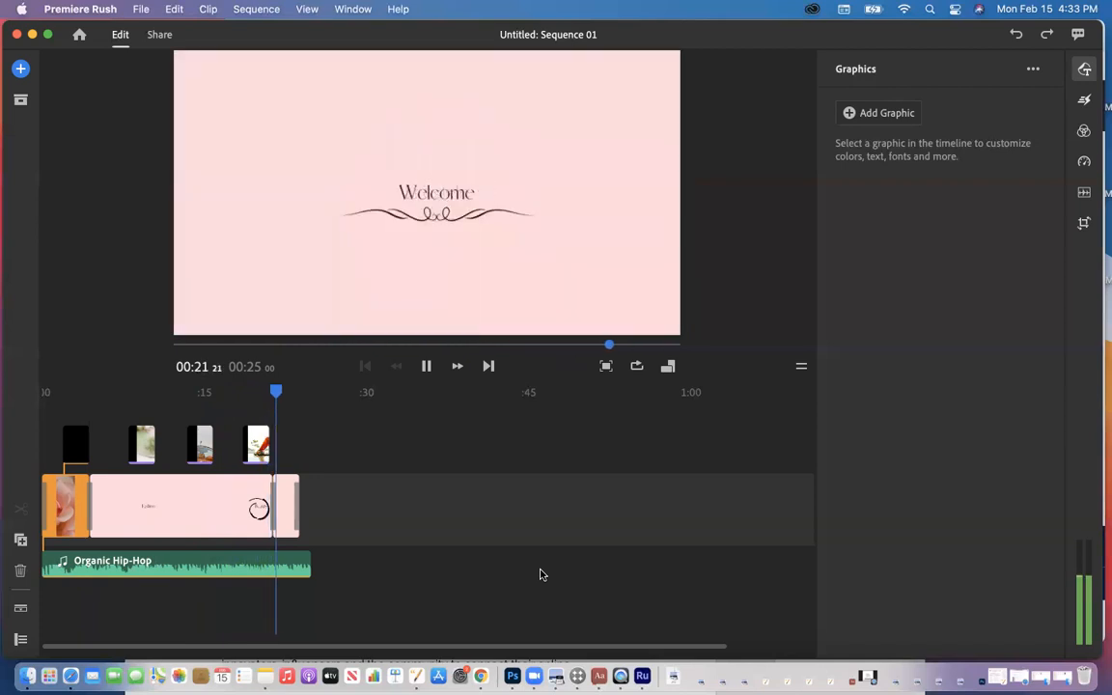
{"action": "left_click", "coordinate": [426, 366]}
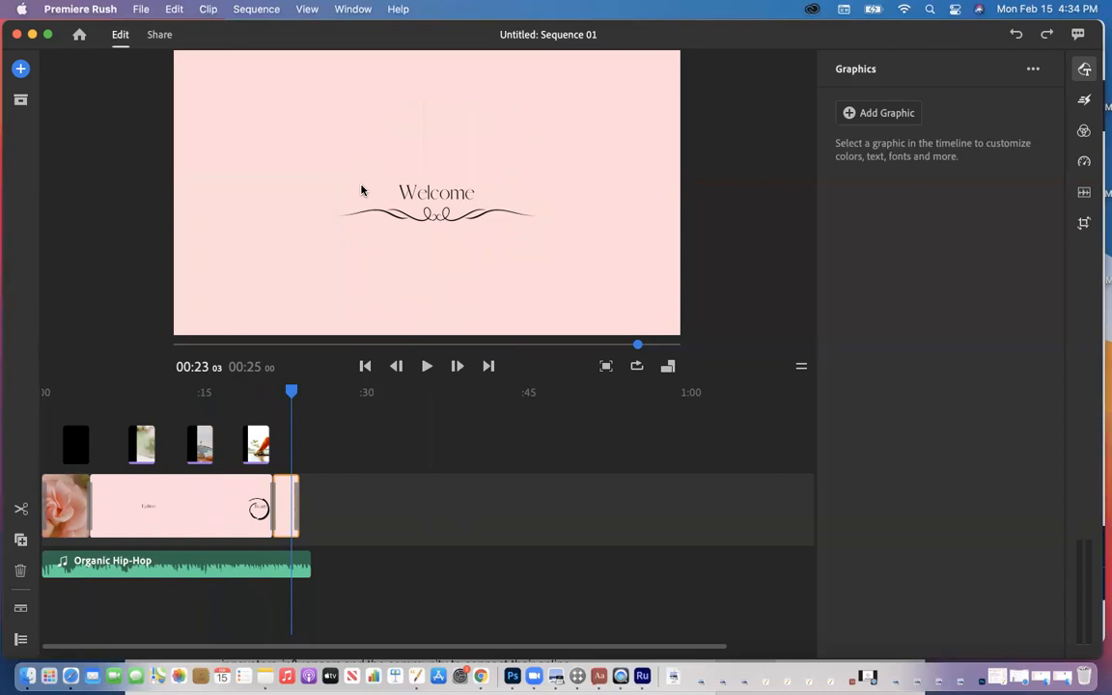
{"action": "left_click_drag", "start_coordinate": [389, 39], "coordinate": [391, 85]}
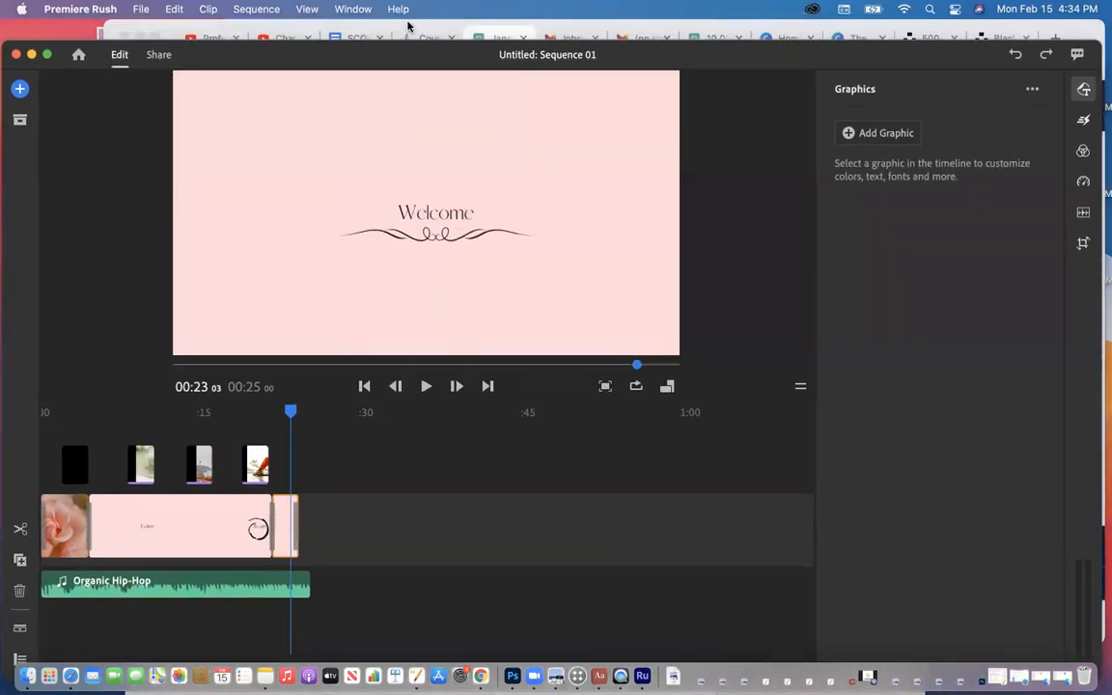
Step: Open the pink roses video (roze-4127839) from Your Downloads on Pexels and play it twice
{"action": "left_click", "coordinate": [403, 41]}
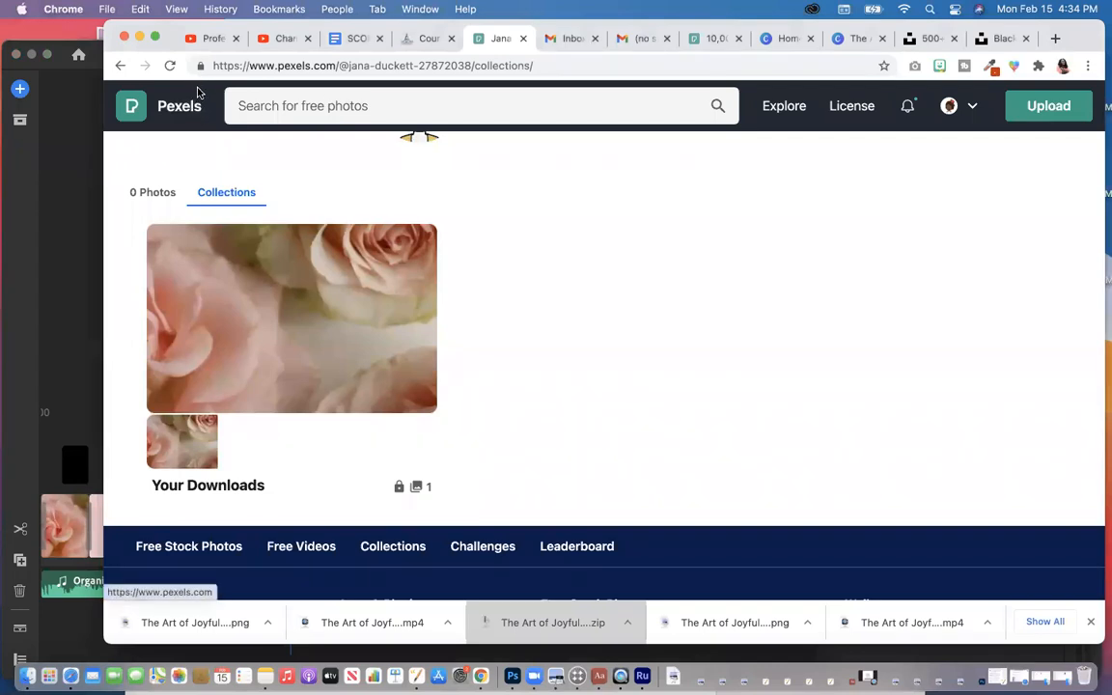
{"action": "left_click", "coordinate": [242, 278]}
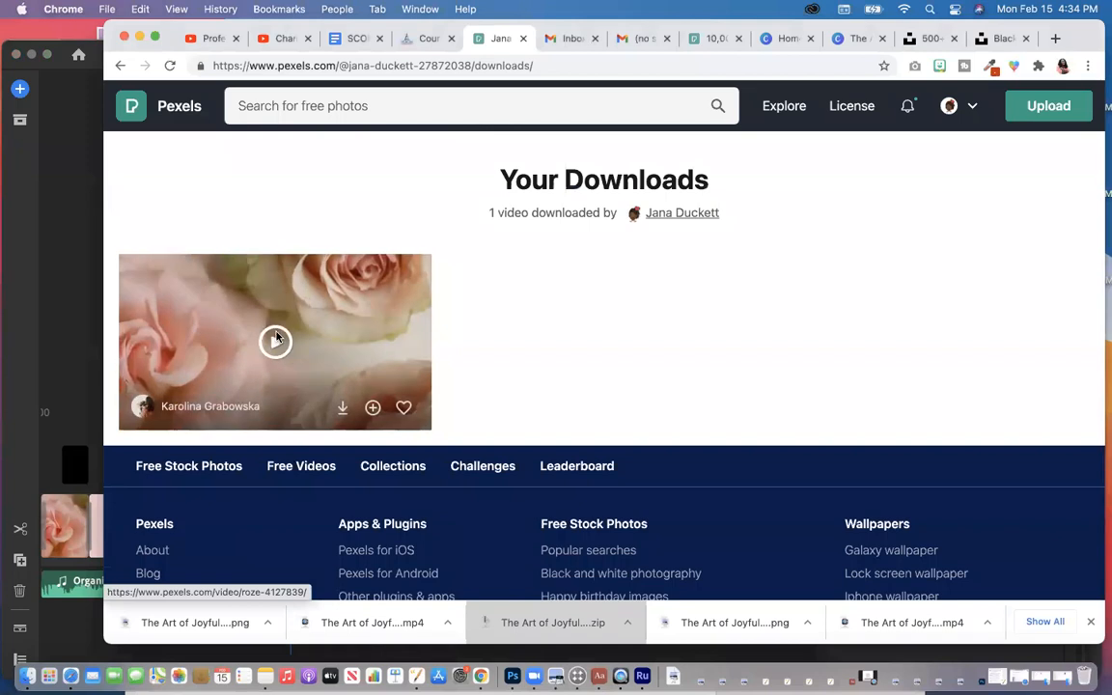
{"action": "left_click", "coordinate": [276, 338]}
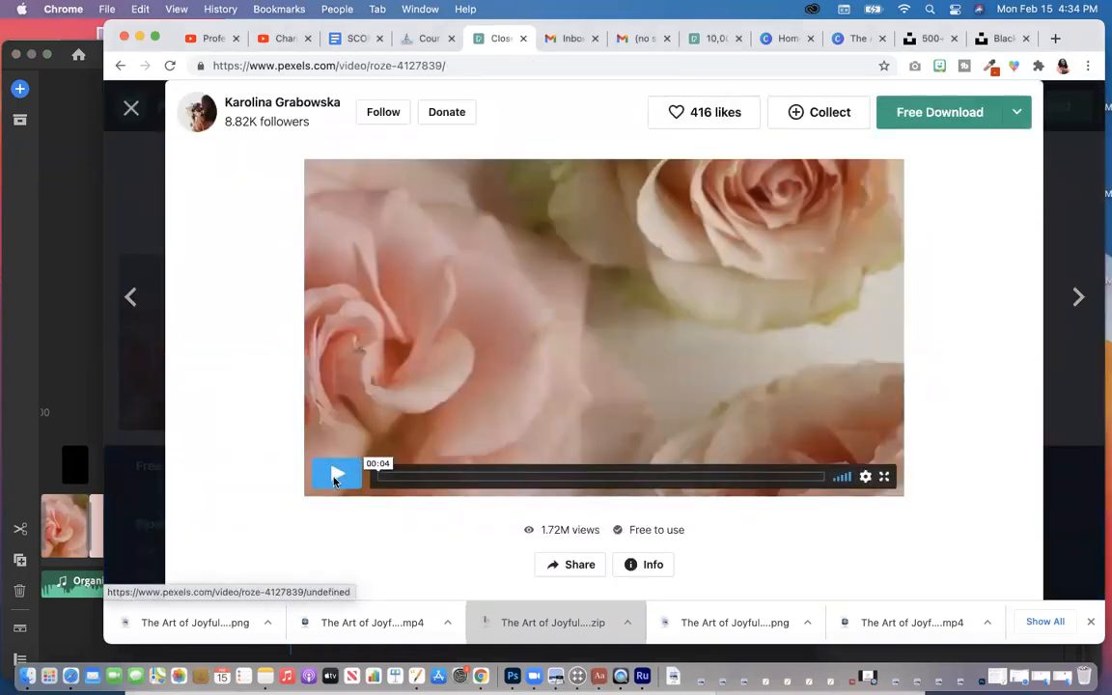
{"action": "left_click", "coordinate": [332, 477]}
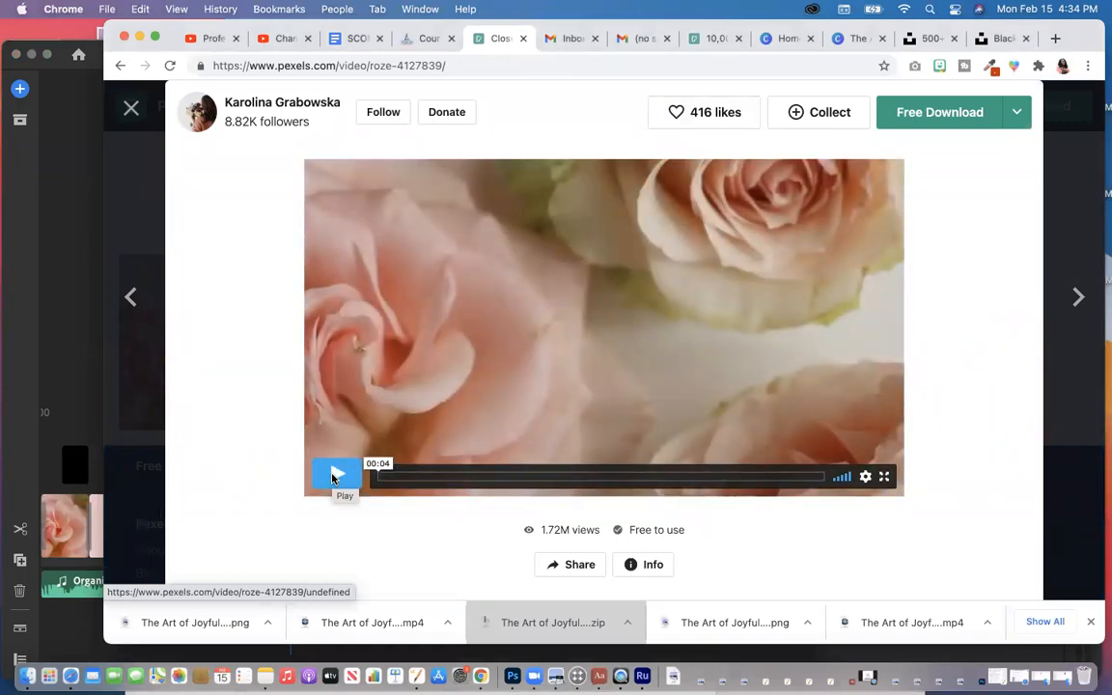
{"action": "left_click", "coordinate": [332, 477]}
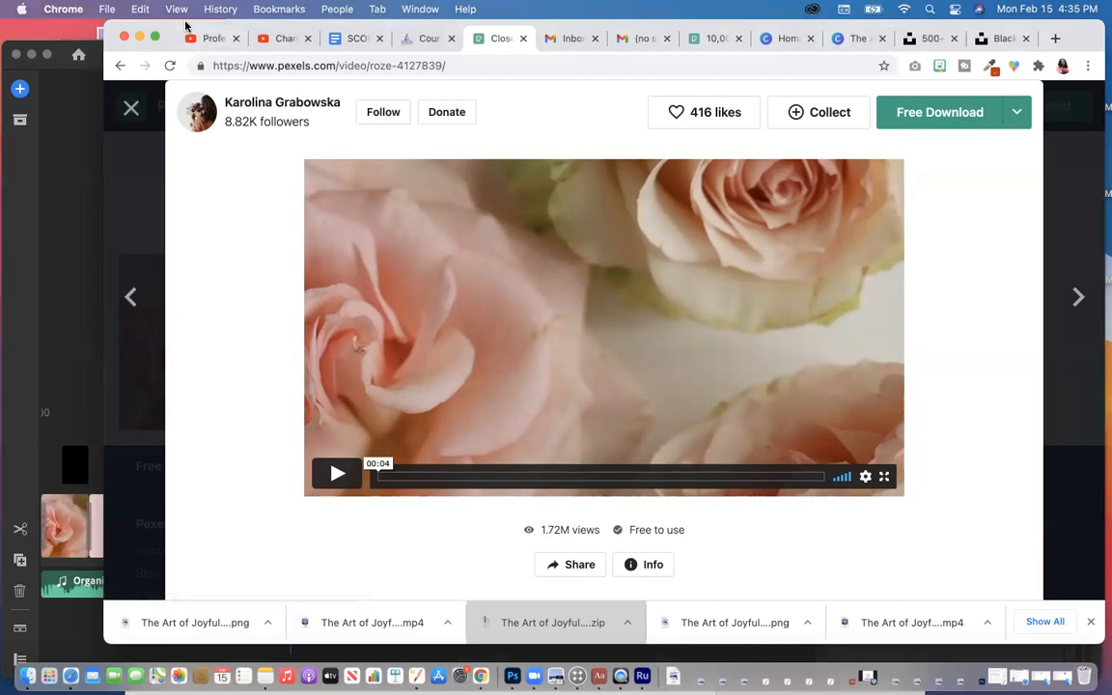
{"action": "left_click_drag", "start_coordinate": [187, 25], "coordinate": [566, 14]}
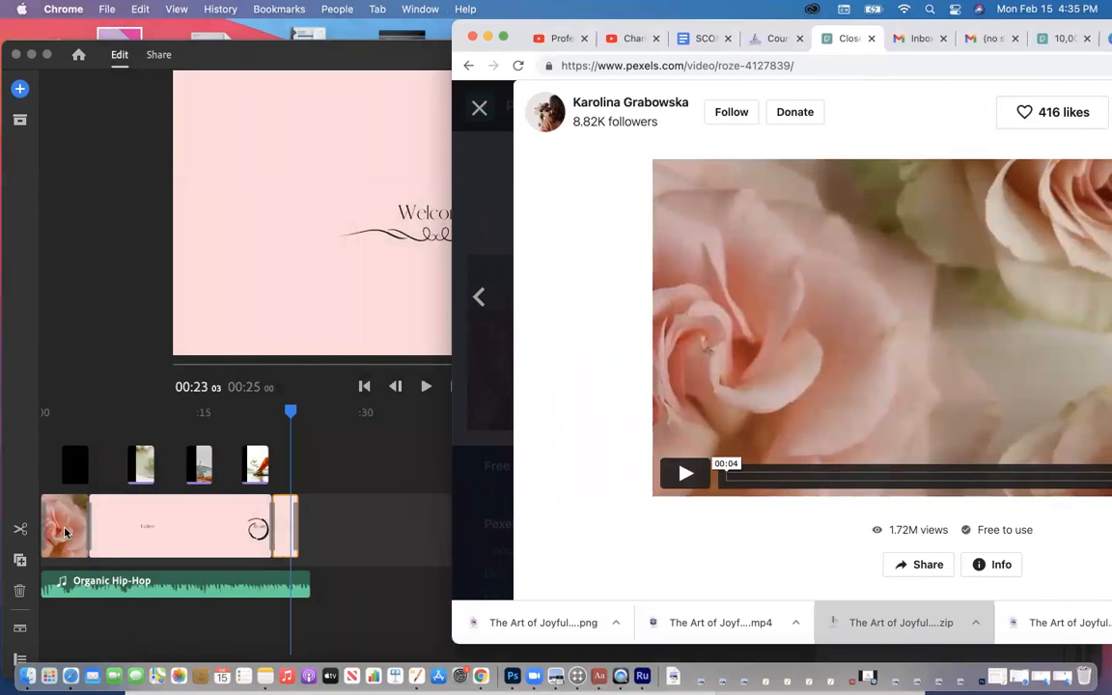
Step: Bring Premiere Rush forward and open its Desktop media browser
{"action": "left_click_drag", "start_coordinate": [254, 52], "coordinate": [278, 41]}
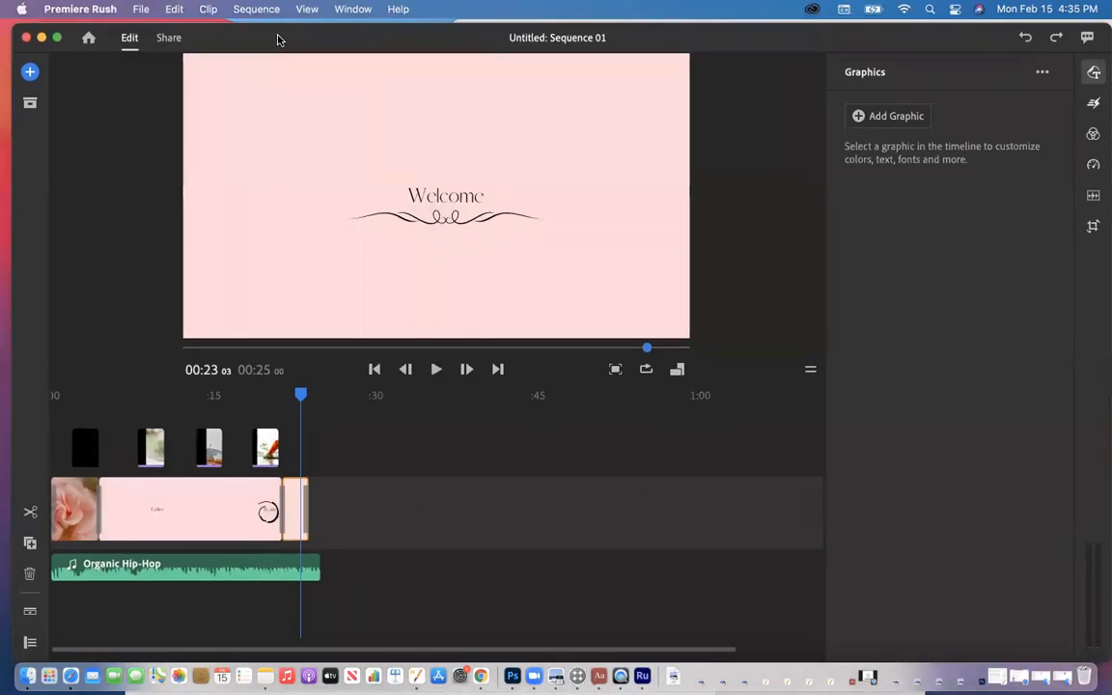
{"action": "left_click", "coordinate": [28, 73]}
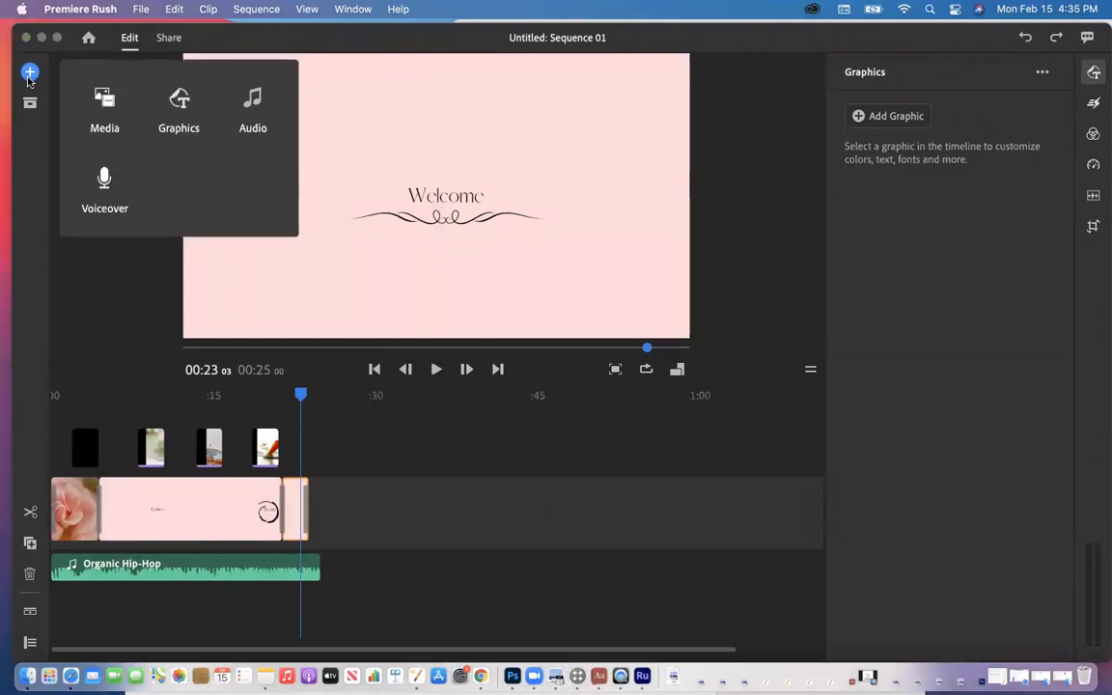
{"action": "left_click", "coordinate": [104, 109]}
{"action": "scroll", "coordinate": [147, 242], "scroll_direction": "down", "scroll_amount": 5}
{"action": "scroll", "coordinate": [148, 242], "scroll_direction": "down", "scroll_amount": 8}
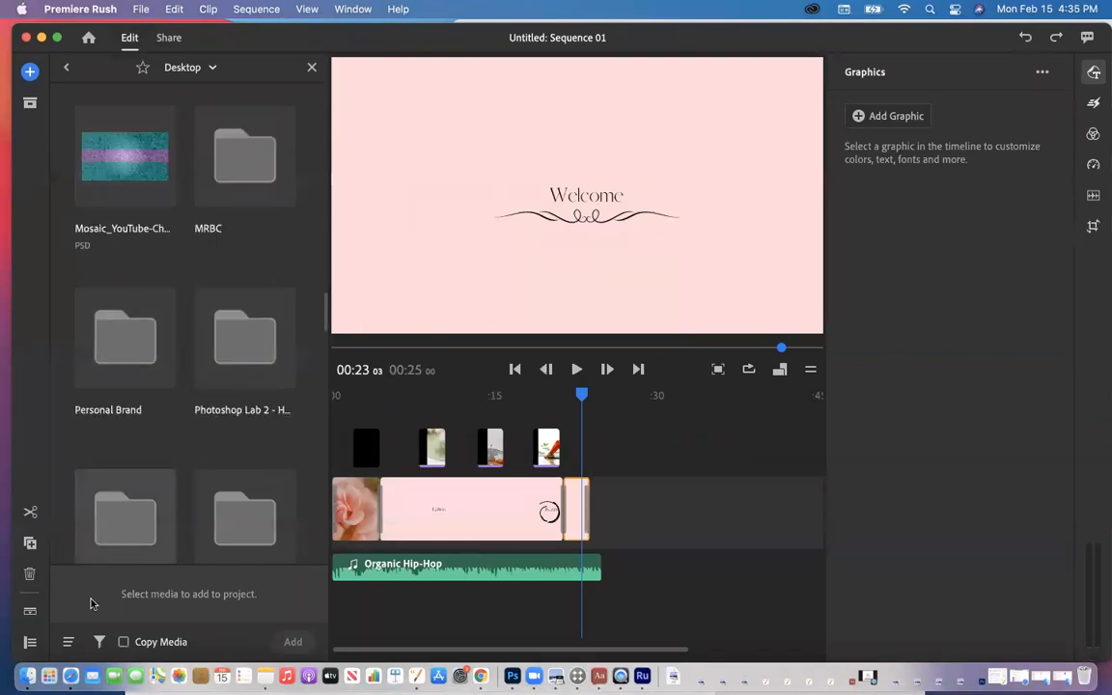
Step: Filter Desktop media to Videos Only, pick zoom_4, then close the browser without importing
{"action": "left_click", "coordinate": [99, 642]}
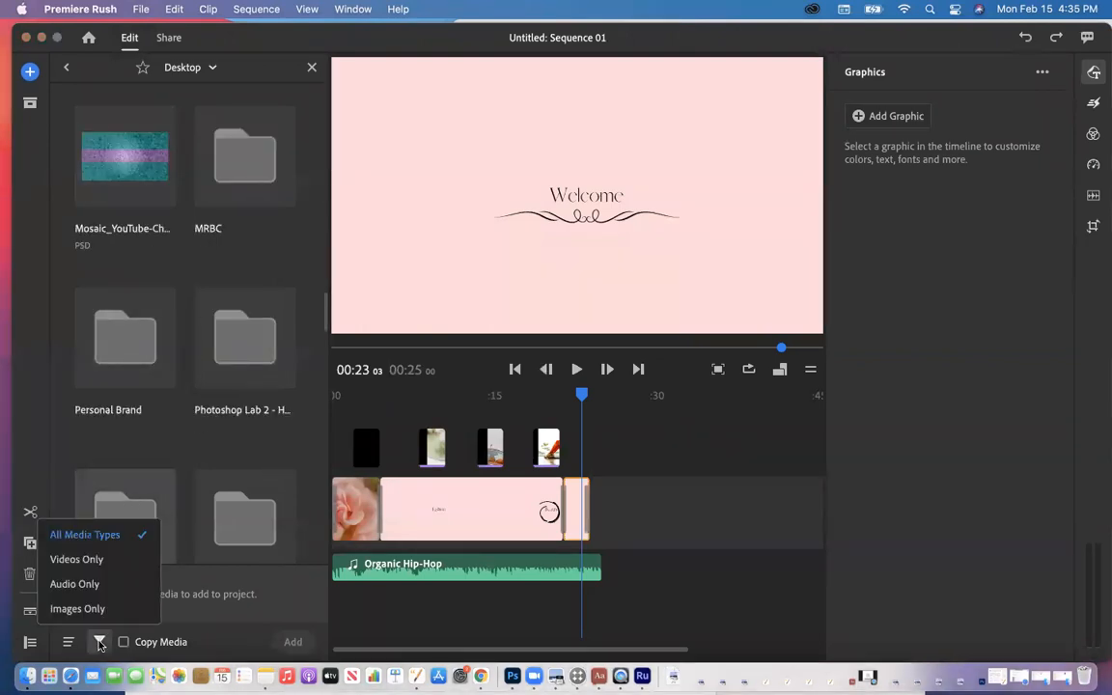
{"action": "left_click", "coordinate": [85, 560]}
{"action": "scroll", "coordinate": [131, 464], "scroll_direction": "down", "scroll_amount": 10}
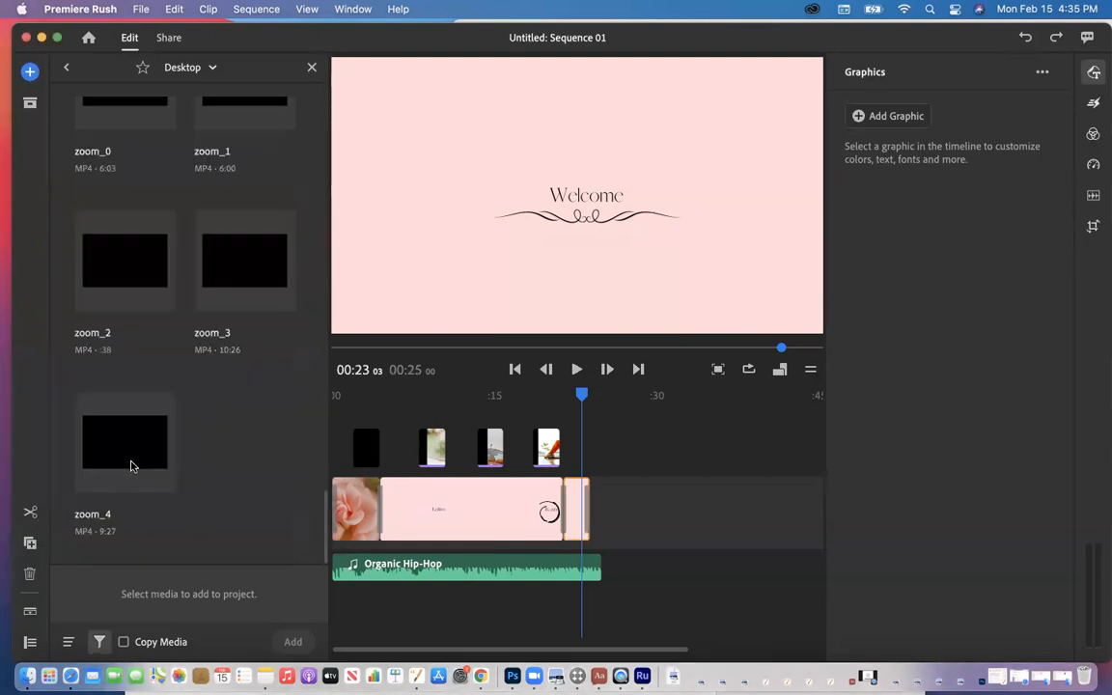
{"action": "scroll", "coordinate": [131, 465], "scroll_direction": "up", "scroll_amount": 5}
{"action": "scroll", "coordinate": [131, 464], "scroll_direction": "up", "scroll_amount": 3}
{"action": "scroll", "coordinate": [131, 465], "scroll_direction": "down", "scroll_amount": 6}
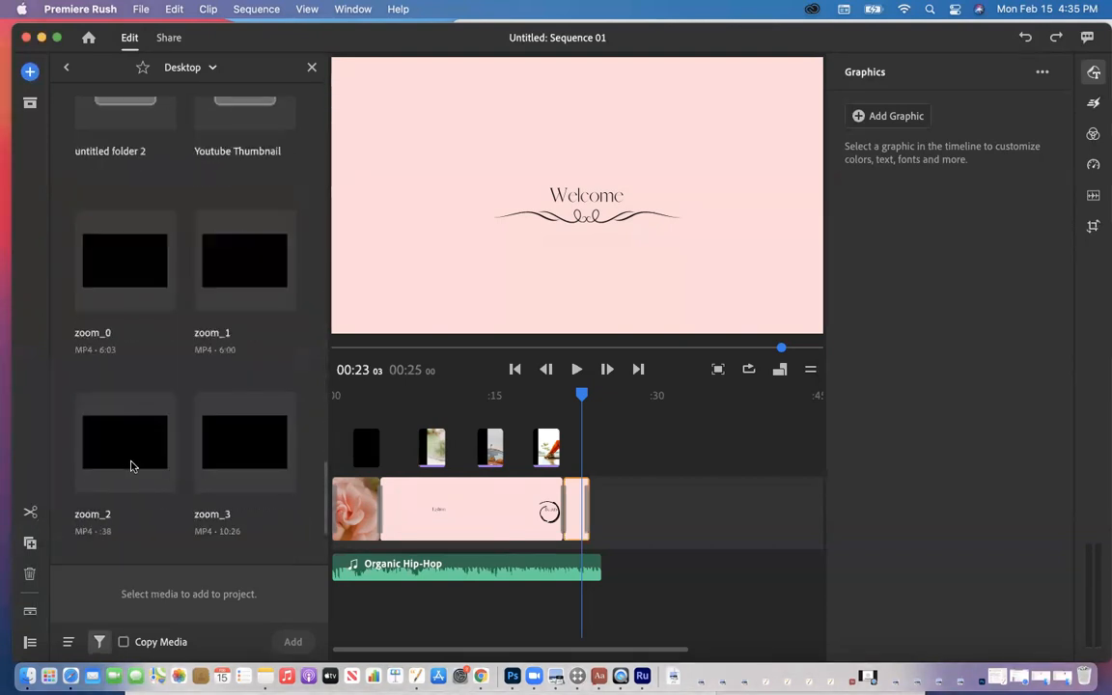
{"action": "scroll", "coordinate": [131, 465], "scroll_direction": "up", "scroll_amount": 6}
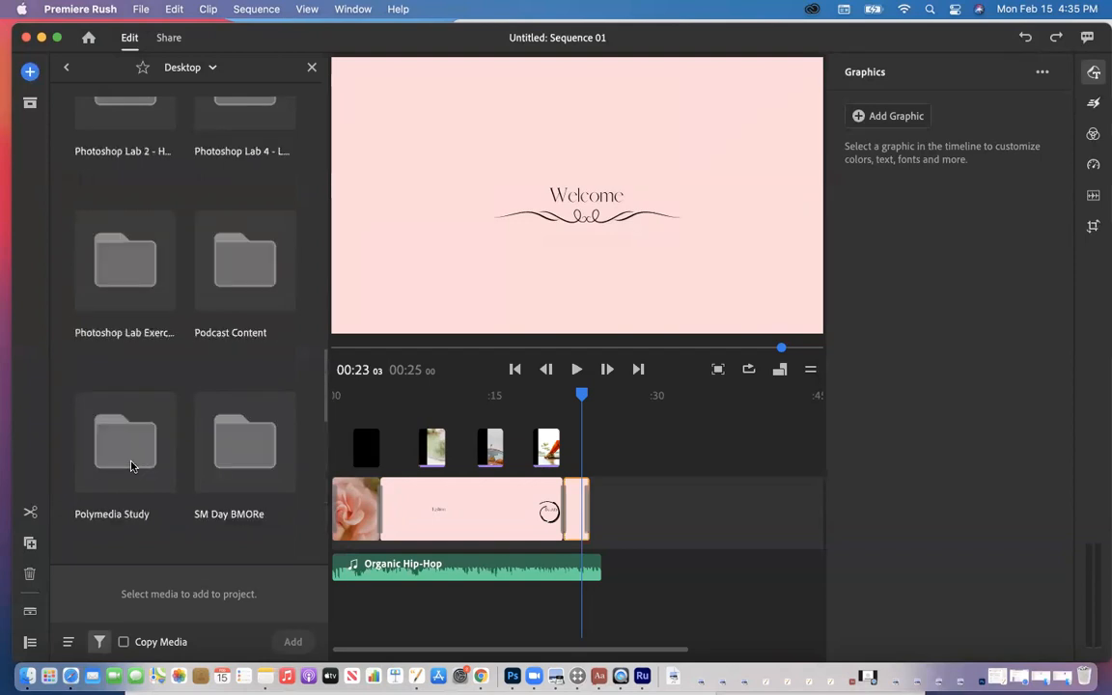
{"action": "scroll", "coordinate": [131, 466], "scroll_direction": "up", "scroll_amount": 6}
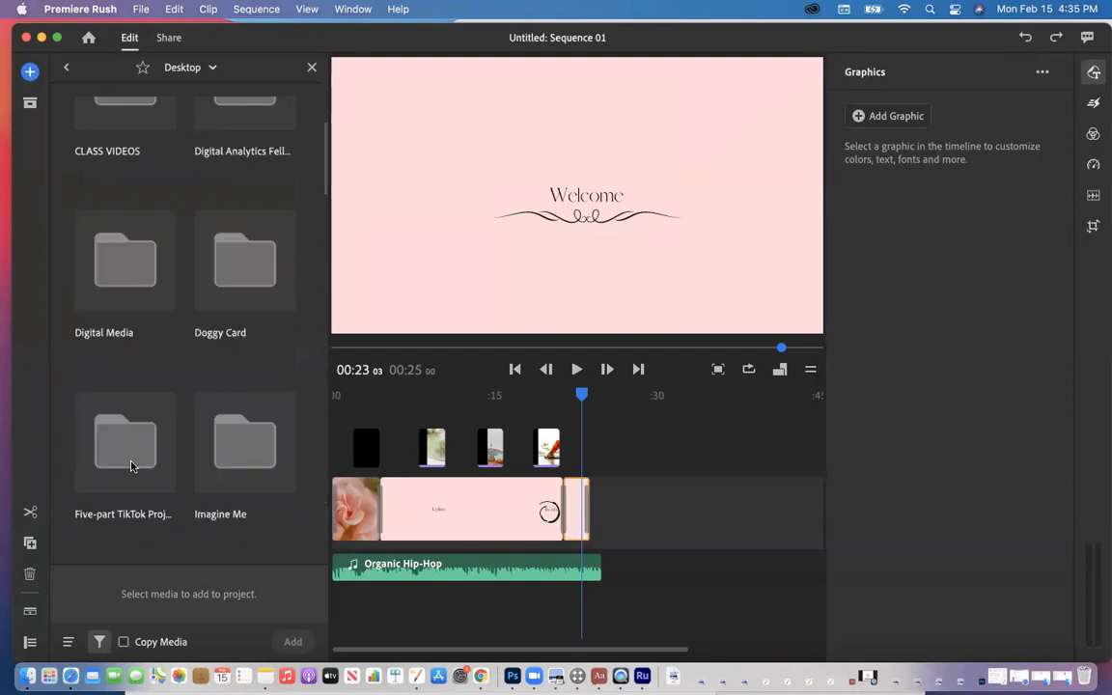
{"action": "scroll", "coordinate": [134, 406], "scroll_direction": "down", "scroll_amount": 10}
{"action": "left_click", "coordinate": [134, 406]}
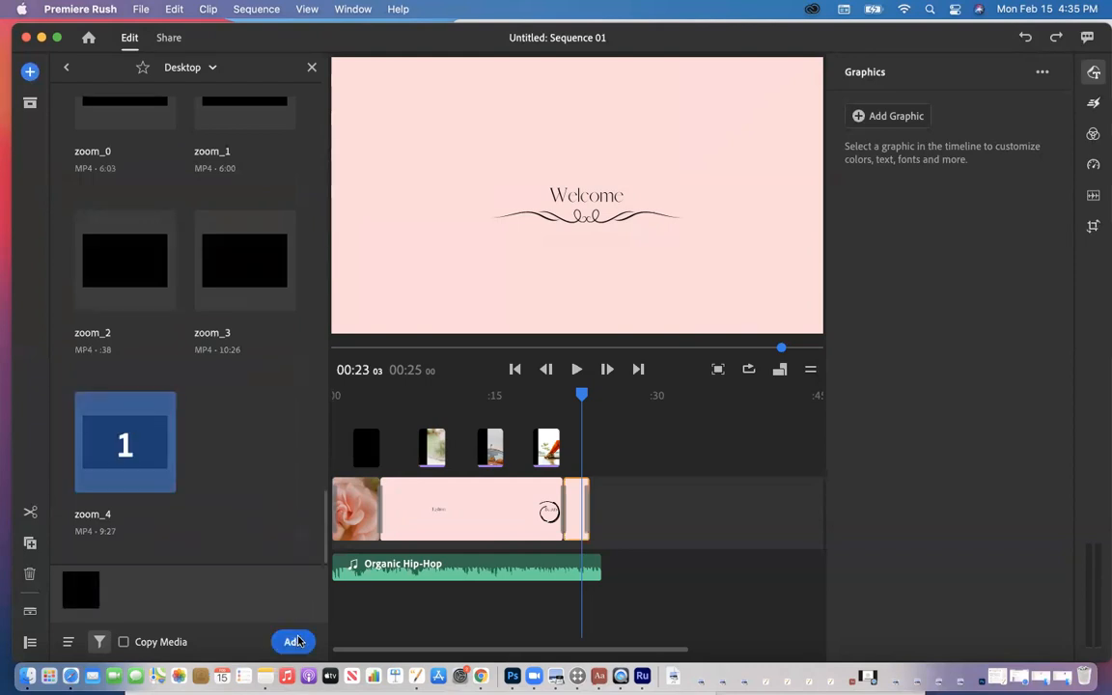
{"action": "left_click", "coordinate": [311, 67]}
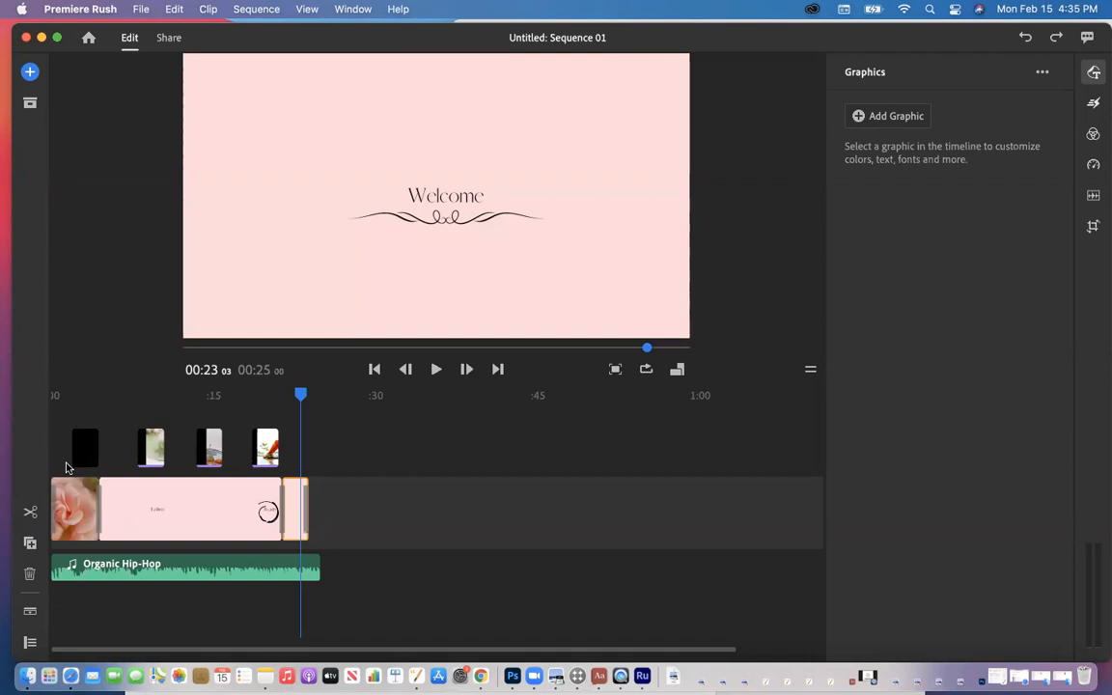
Step: Open the audio library and search for 'soft jazz', trimmed down to just 'soft'
{"action": "left_click", "coordinate": [30, 73]}
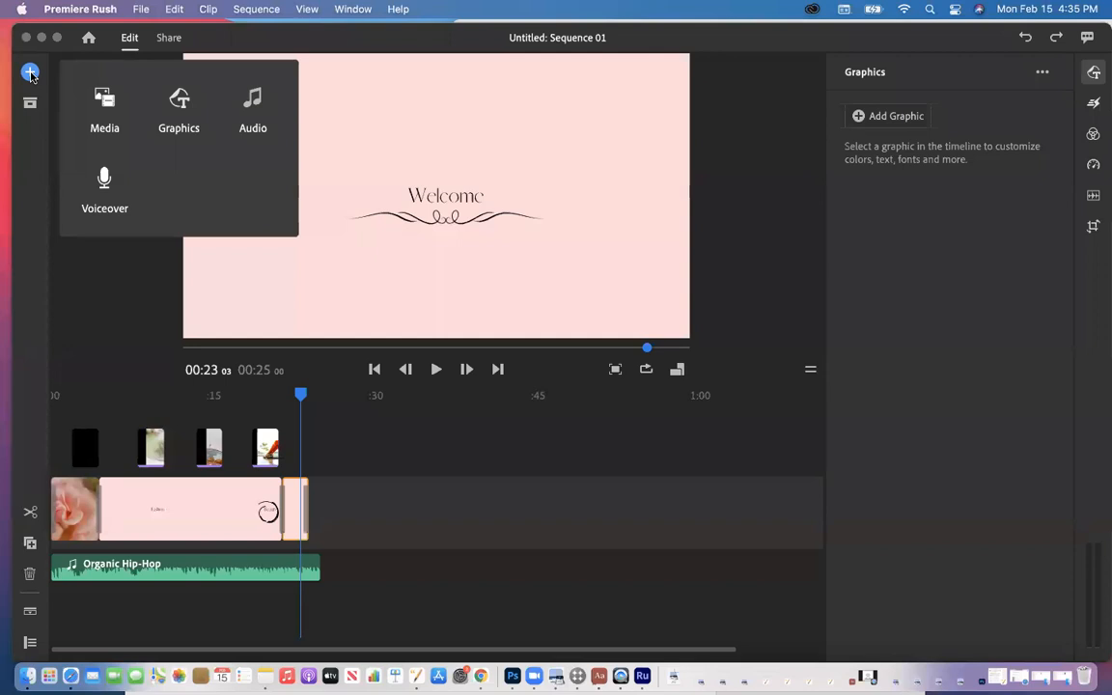
{"action": "left_click", "coordinate": [251, 108]}
{"action": "scroll", "coordinate": [150, 342], "scroll_direction": "down", "scroll_amount": 3}
{"action": "scroll", "coordinate": [145, 333], "scroll_direction": "up", "scroll_amount": 3}
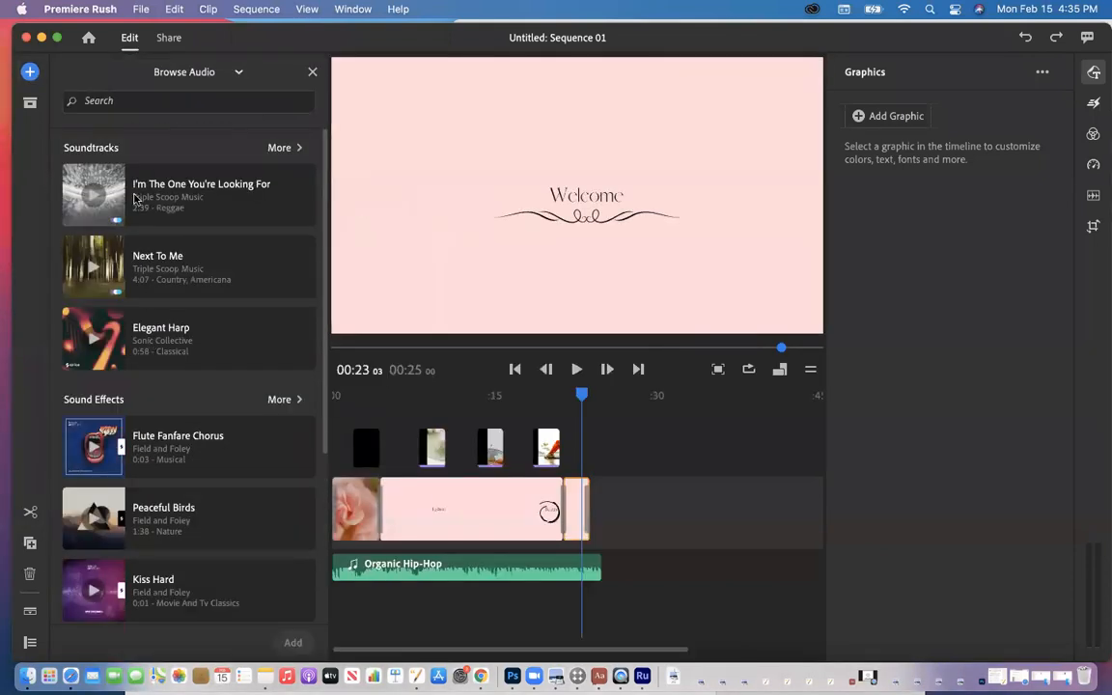
{"action": "left_click", "coordinate": [129, 100]}
{"action": "type", "text": "s"}
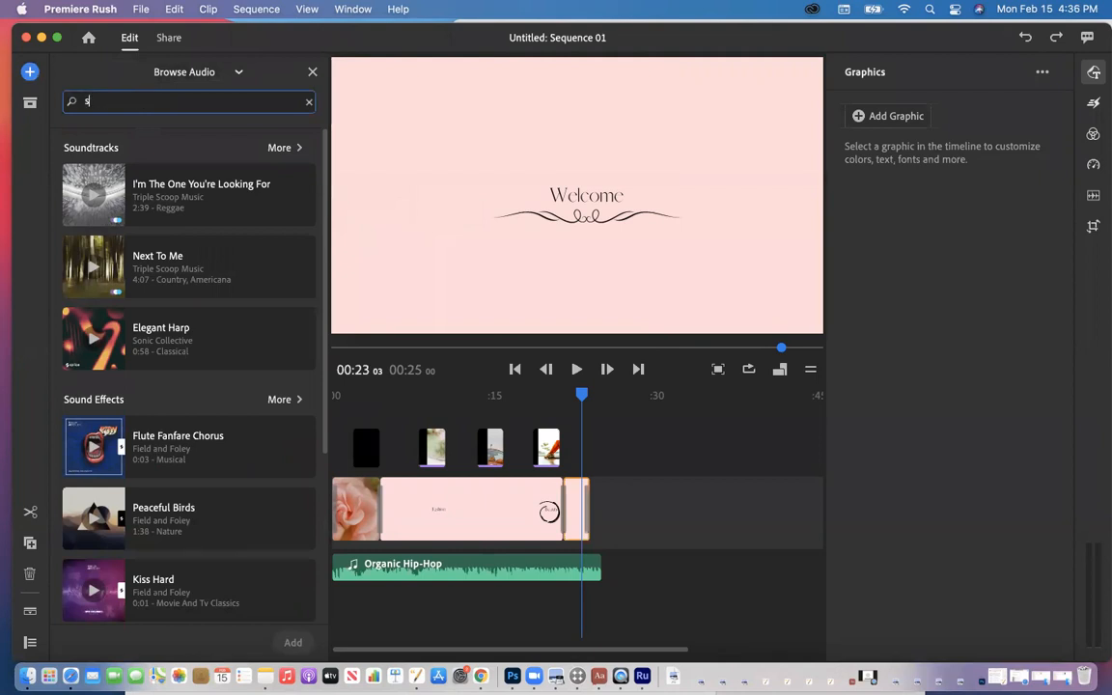
{"action": "type", "text": "oft jazz"}
{"action": "left_click_drag", "start_coordinate": [104, 101], "coordinate": [141, 100]}
{"action": "key", "text": "BackSpace"}
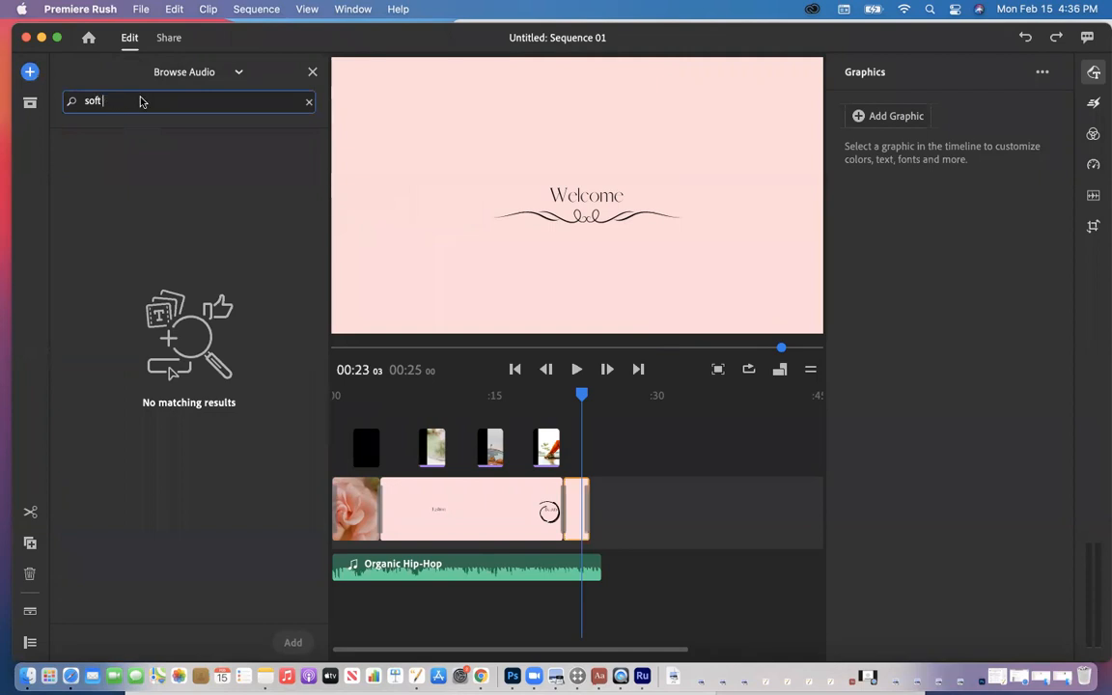
Step: Browse the soft results, pick Chip Crunch Soft, then clear the search term
{"action": "scroll", "coordinate": [119, 296], "scroll_direction": "down", "scroll_amount": 5}
{"action": "scroll", "coordinate": [119, 296], "scroll_direction": "down", "scroll_amount": 3}
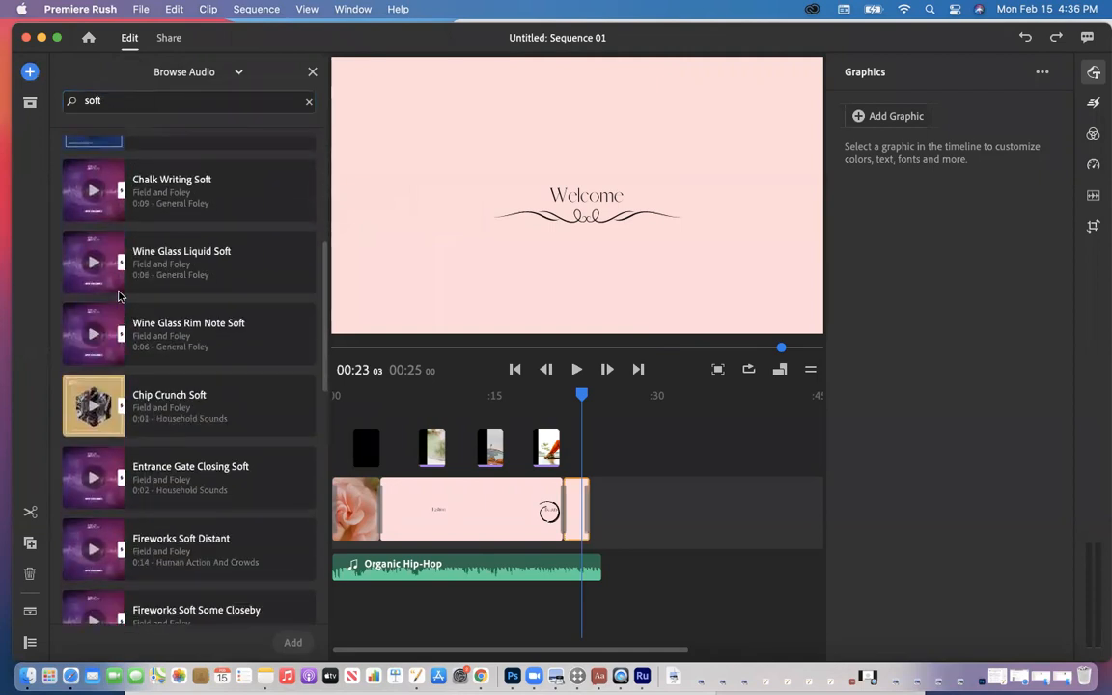
{"action": "scroll", "coordinate": [119, 297], "scroll_direction": "down", "scroll_amount": 7}
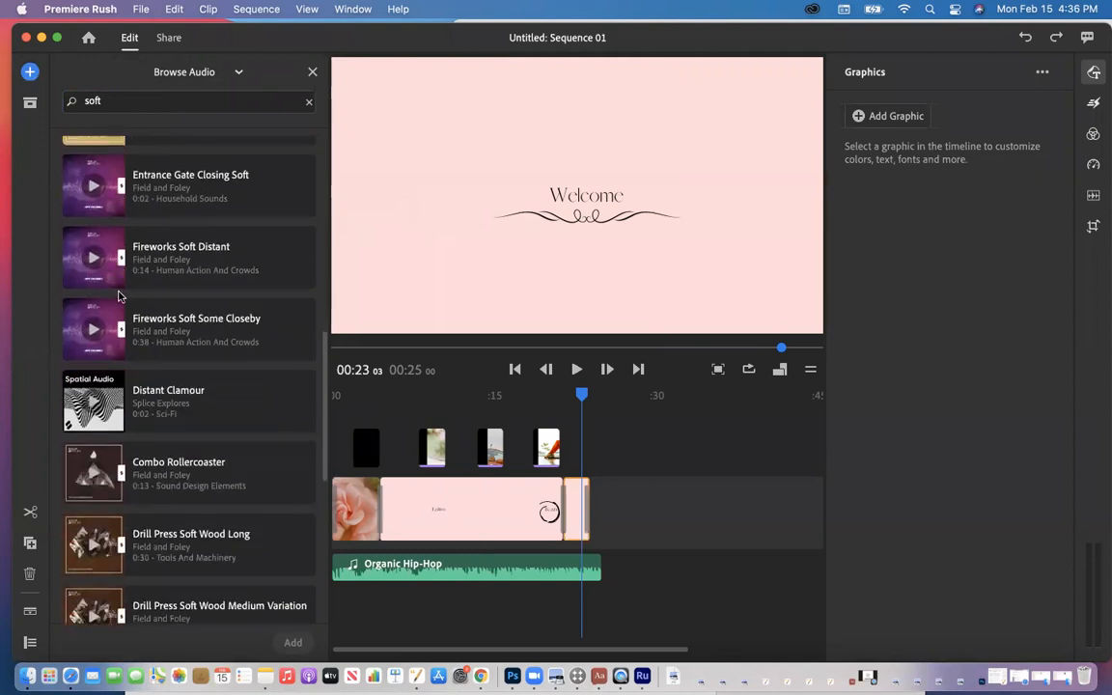
{"action": "scroll", "coordinate": [119, 296], "scroll_direction": "down", "scroll_amount": 2}
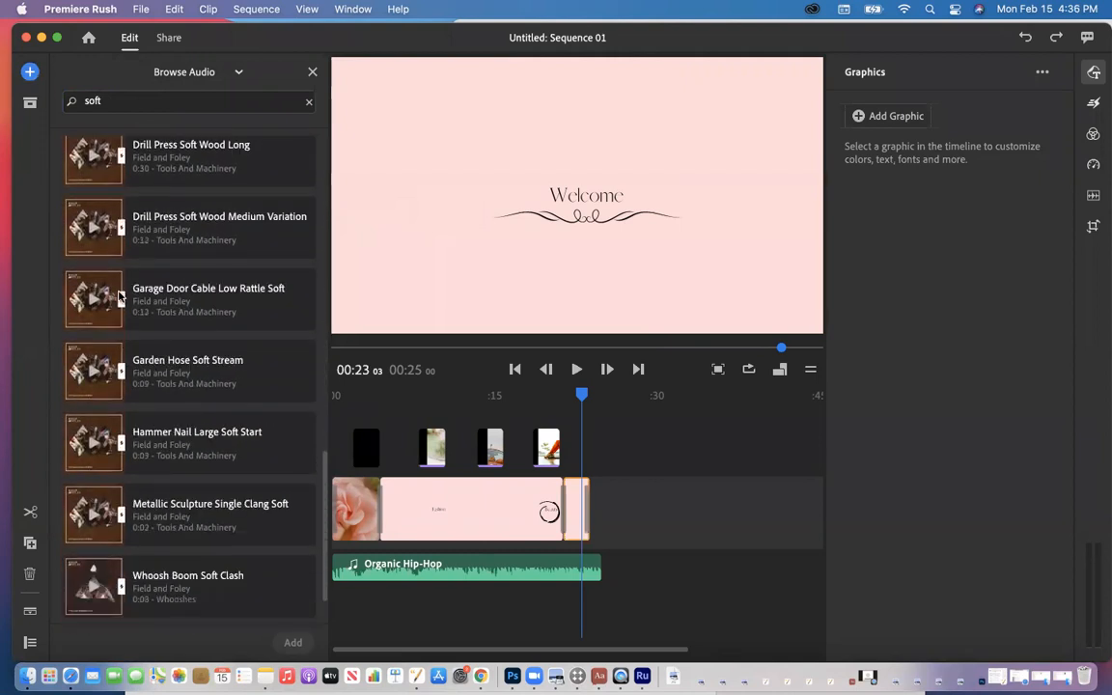
{"action": "scroll", "coordinate": [119, 296], "scroll_direction": "up", "scroll_amount": 15}
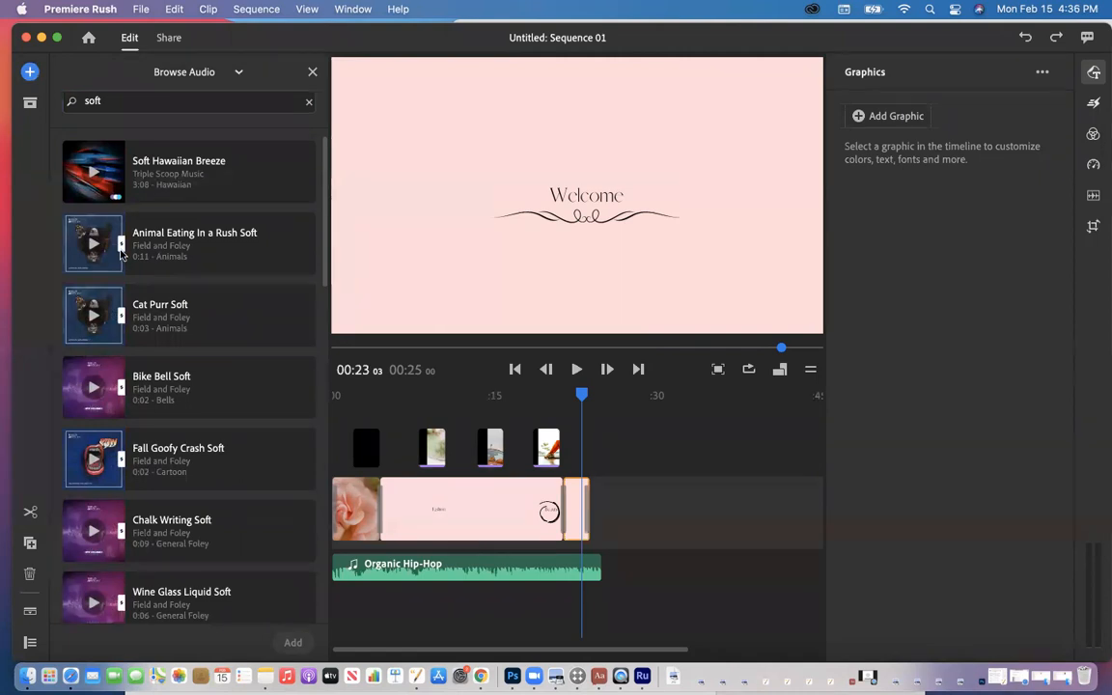
{"action": "scroll", "coordinate": [119, 251], "scroll_direction": "down", "scroll_amount": 5}
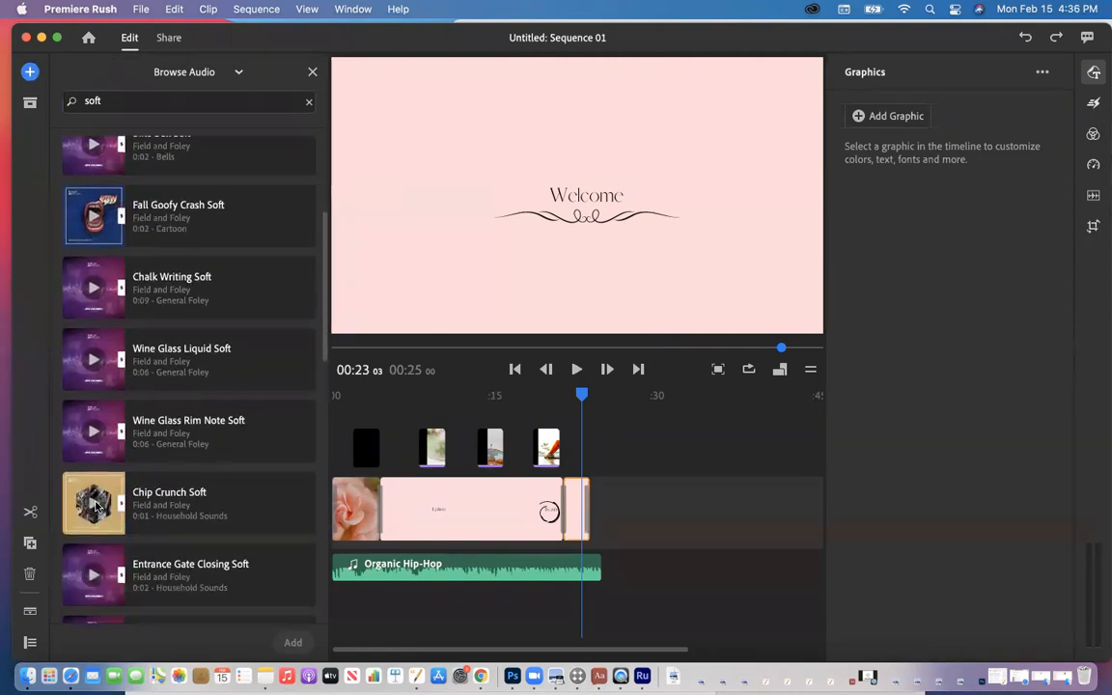
{"action": "left_click", "coordinate": [94, 503]}
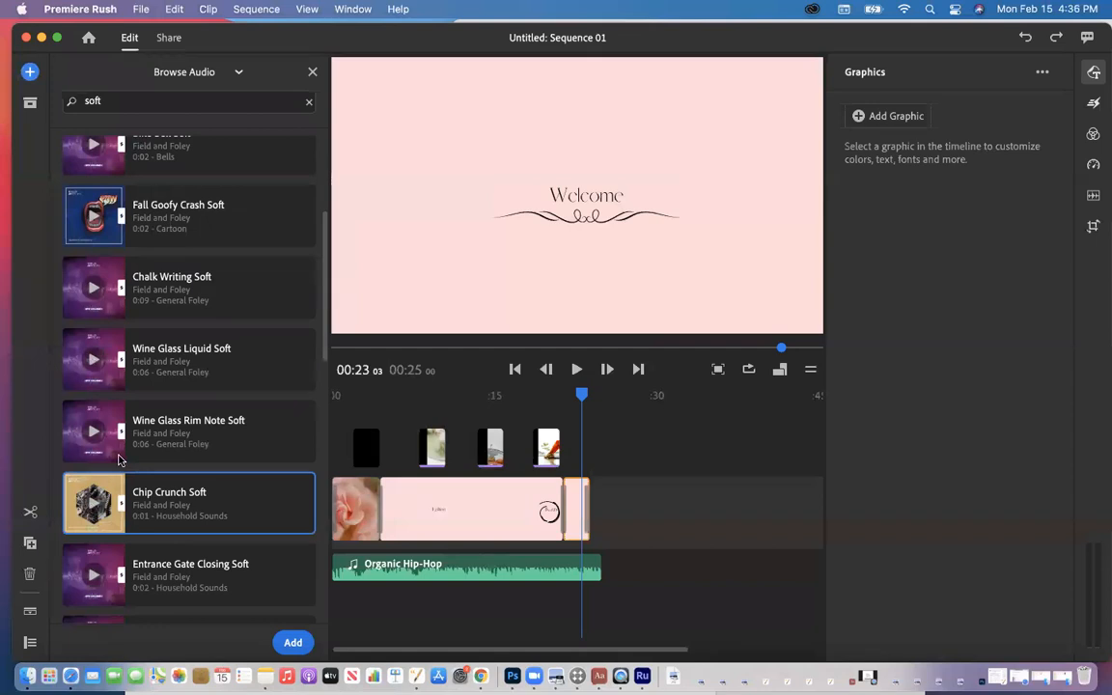
{"action": "scroll", "coordinate": [118, 460], "scroll_direction": "down", "scroll_amount": 6}
{"action": "scroll", "coordinate": [119, 459], "scroll_direction": "down", "scroll_amount": 5}
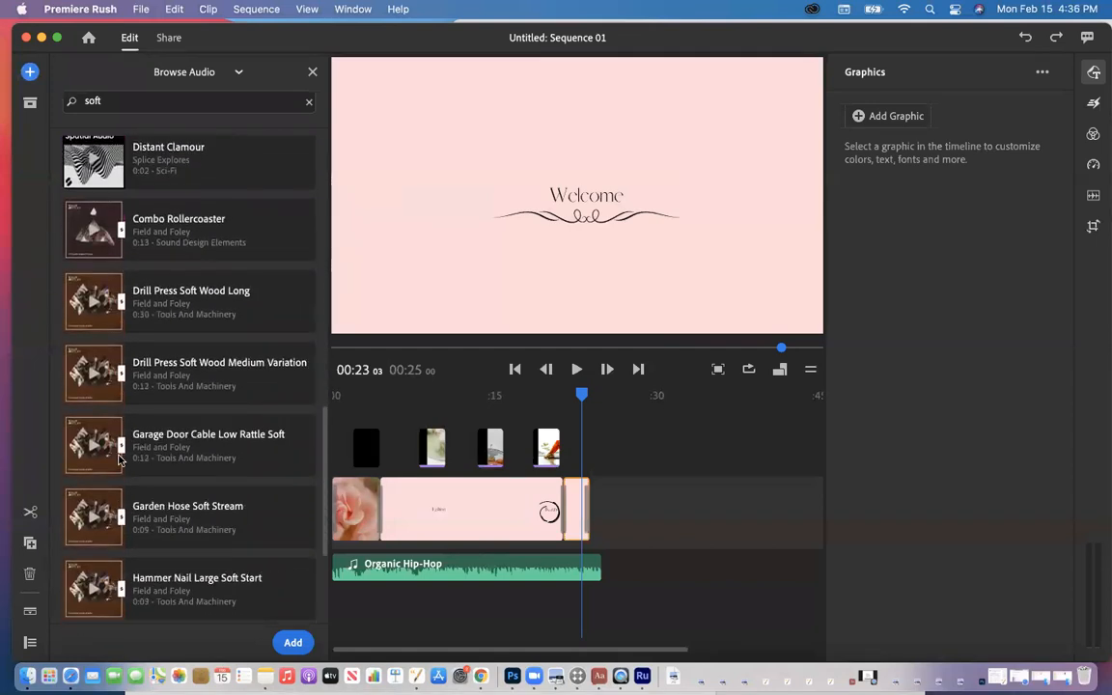
{"action": "scroll", "coordinate": [119, 460], "scroll_direction": "up", "scroll_amount": 11}
{"action": "left_click", "coordinate": [130, 101]}
{"action": "key", "text": "BackSpace"}
Step: Search the audio library for 'lofi' and preview Neon Lofi Blue and Lofi Pop Breeze
{"action": "type", "text": "lofi"}
{"action": "key", "text": "Return"}
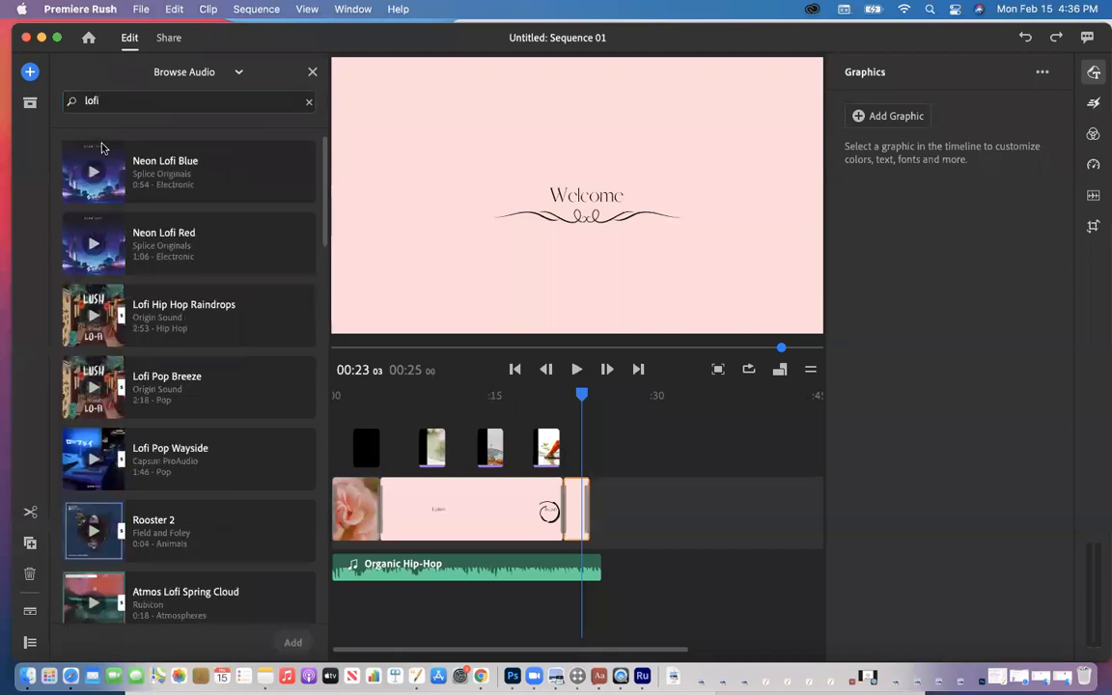
{"action": "left_click", "coordinate": [93, 173]}
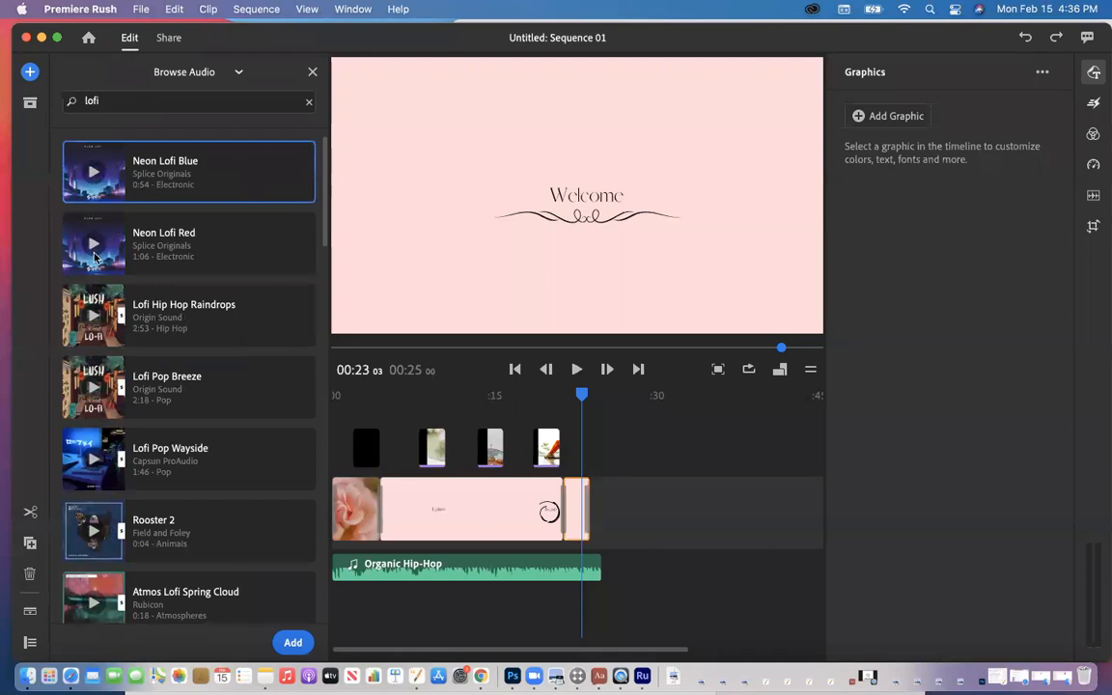
{"action": "left_click", "coordinate": [95, 389]}
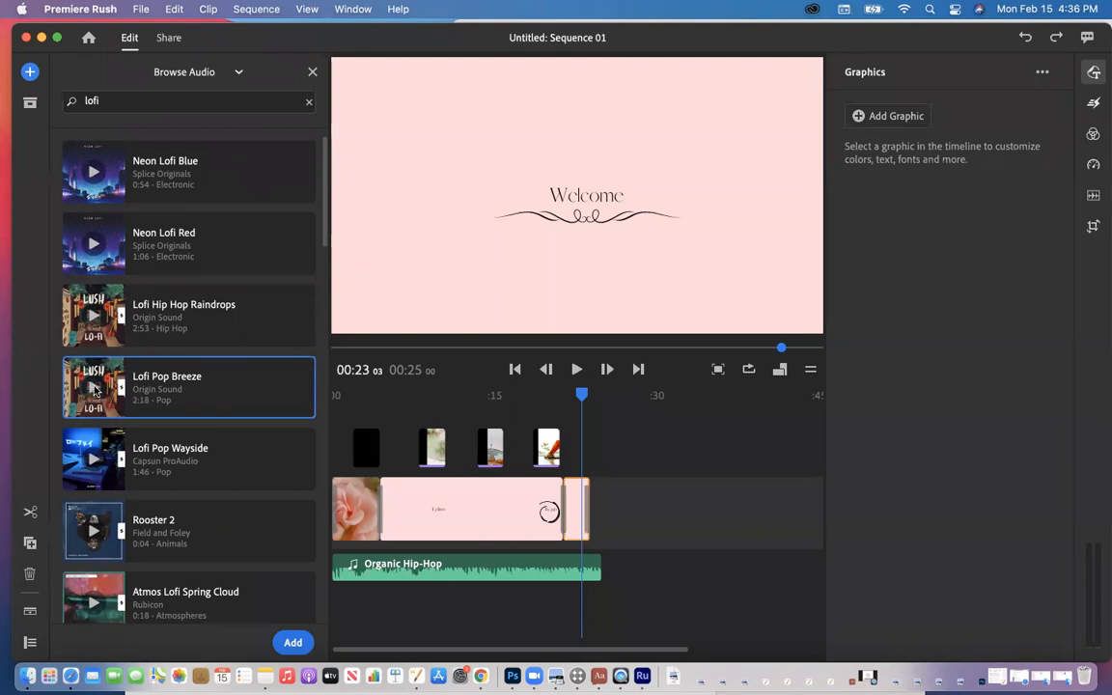
{"action": "scroll", "coordinate": [93, 396], "scroll_direction": "down", "scroll_amount": 6}
{"action": "scroll", "coordinate": [103, 458], "scroll_direction": "down", "scroll_amount": 8}
{"action": "scroll", "coordinate": [102, 458], "scroll_direction": "down", "scroll_amount": 13}
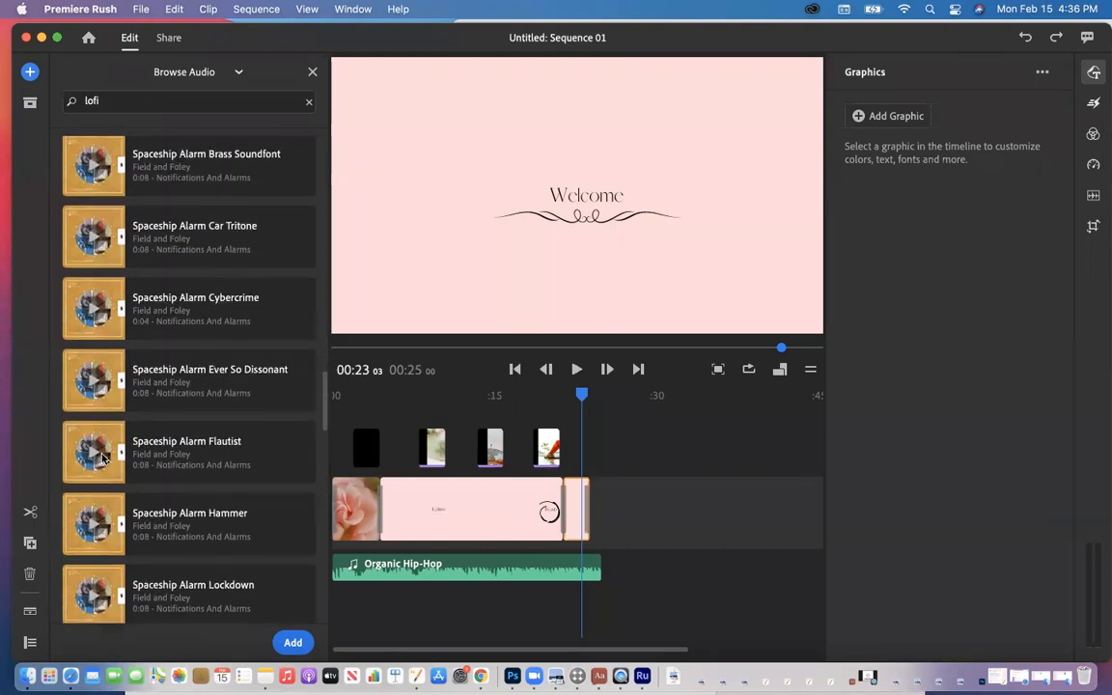
{"action": "scroll", "coordinate": [102, 458], "scroll_direction": "up", "scroll_amount": 20}
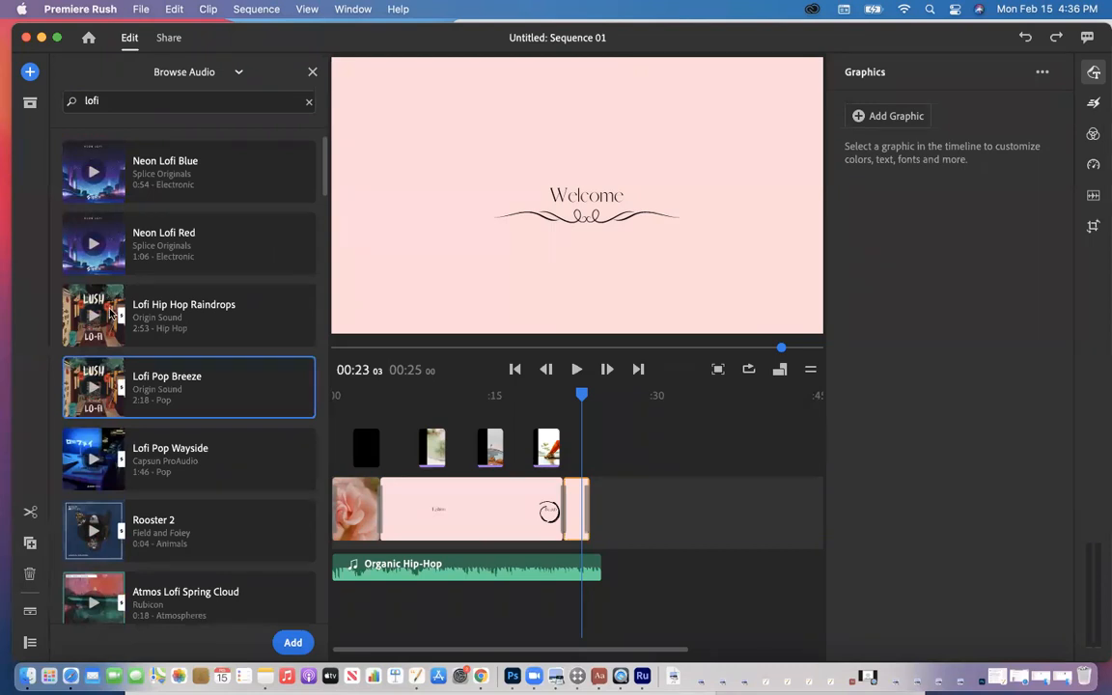
Step: Search 'organic hip hop', narrow it to 'organic', and pick the Organic Hip-Hop track
{"action": "left_click", "coordinate": [145, 99]}
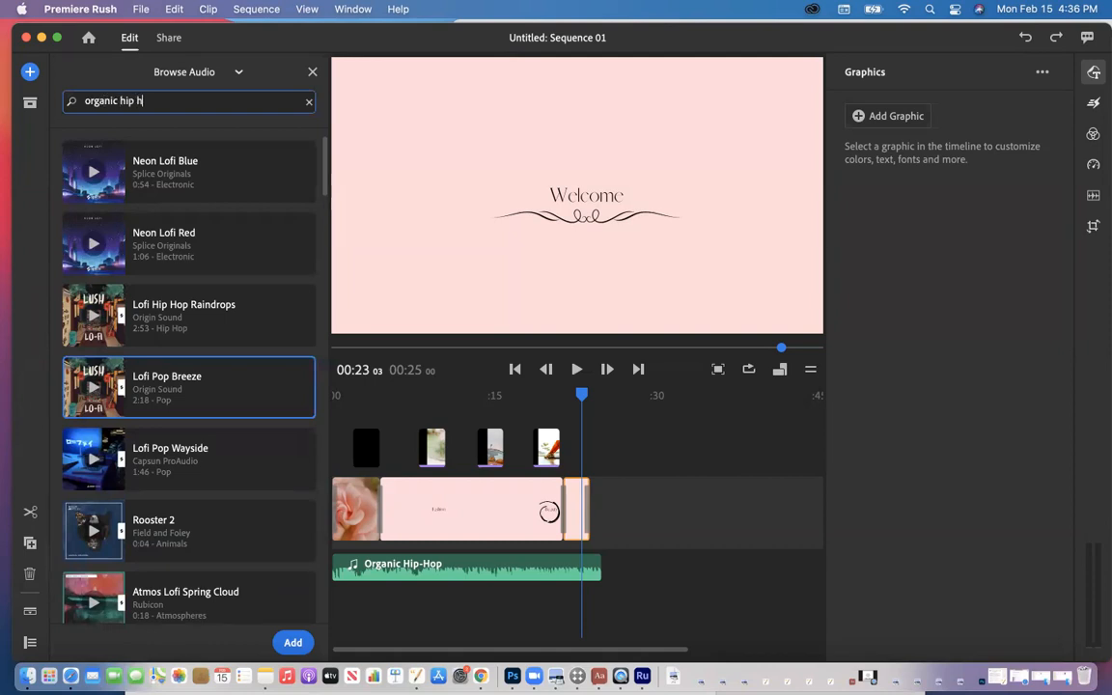
{"action": "key", "text": "Return"}
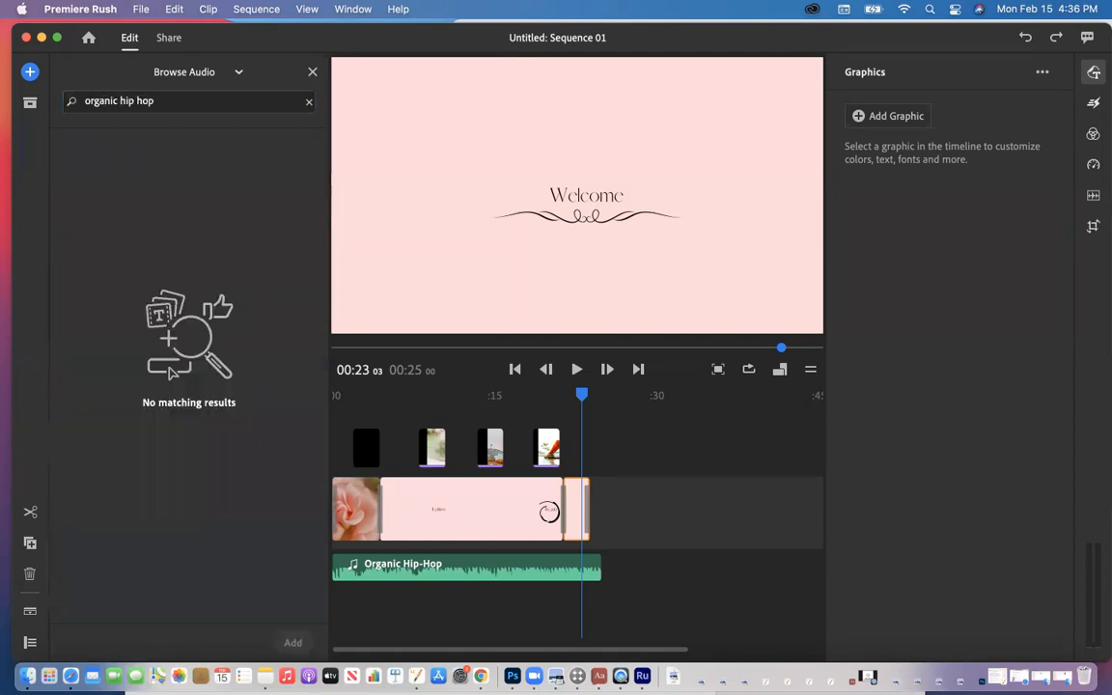
{"action": "left_click", "coordinate": [117, 102]}
{"action": "left_click_drag", "start_coordinate": [133, 104], "coordinate": [162, 104]}
{"action": "key", "text": "BackSpace"}
{"action": "key", "text": "Return"}
{"action": "left_click", "coordinate": [84, 176]}
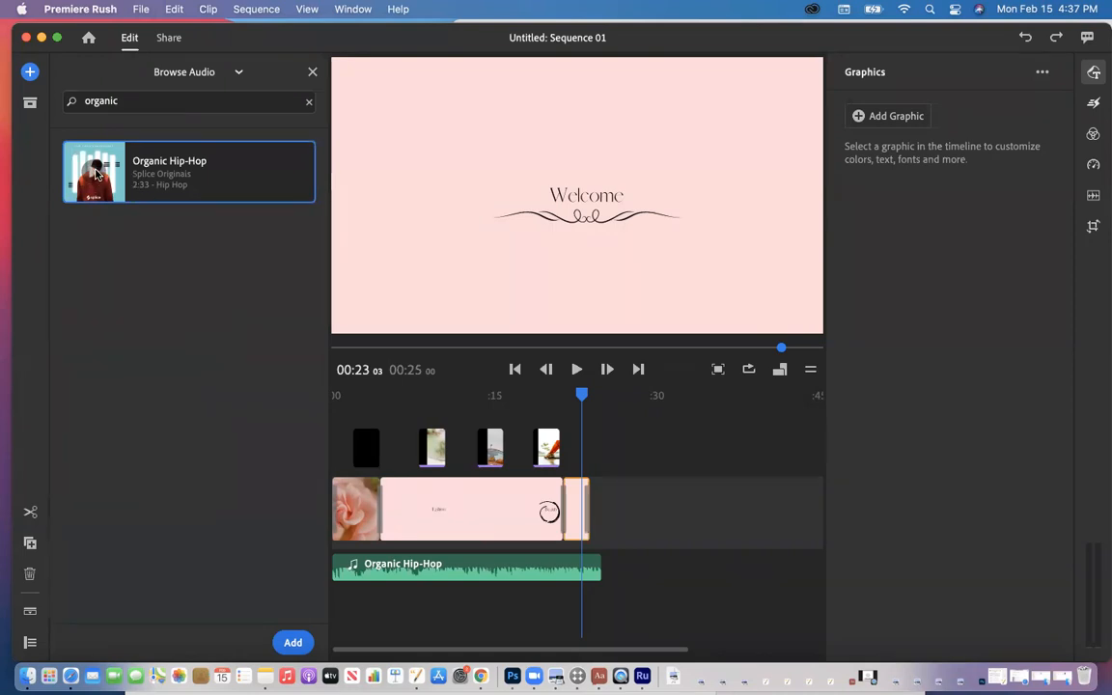
Step: Add Organic Hip-Hop, close the audio library, and delete the duplicate music clip
{"action": "left_click", "coordinate": [293, 643]}
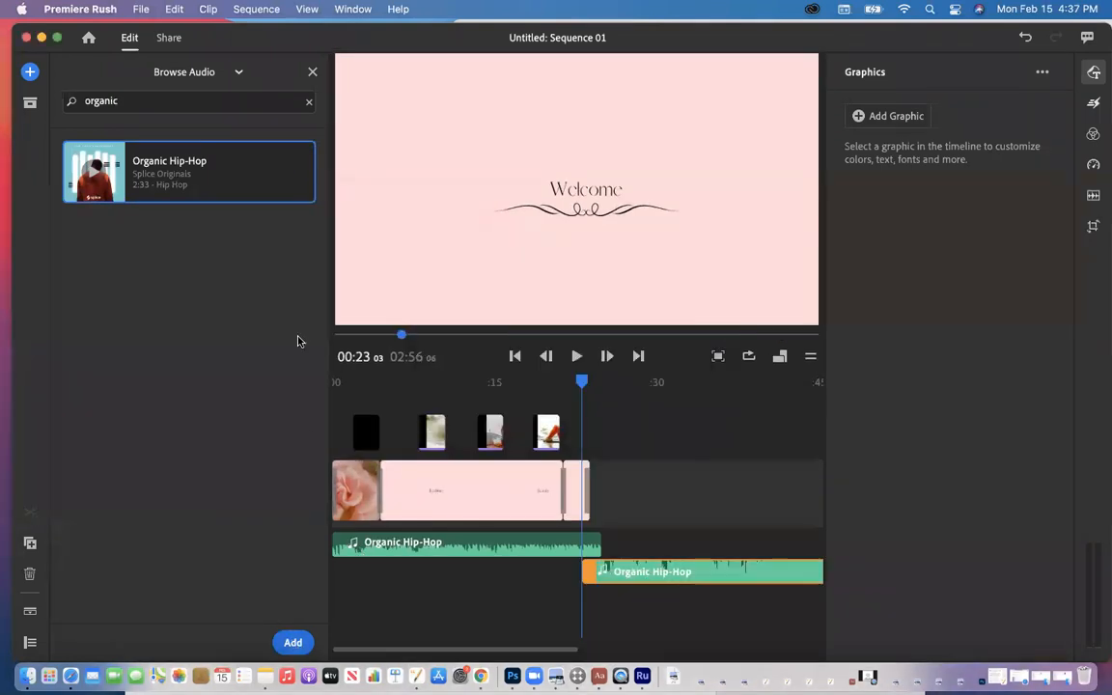
{"action": "left_click", "coordinate": [315, 70]}
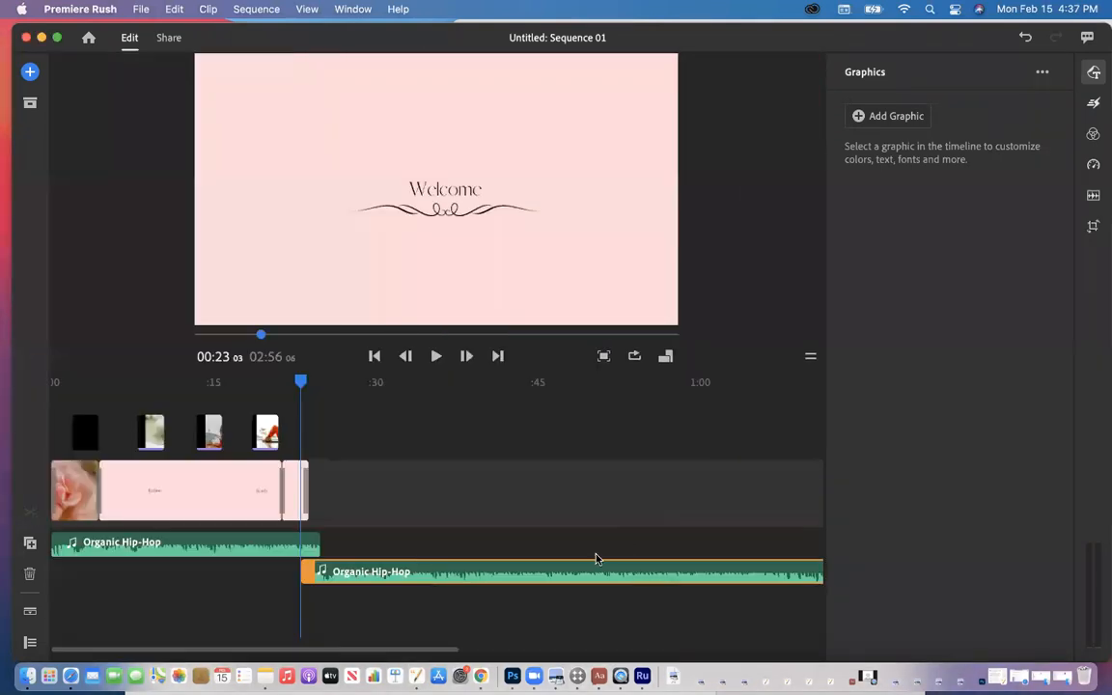
{"action": "left_click", "coordinate": [536, 581]}
{"action": "key", "text": "Delete"}
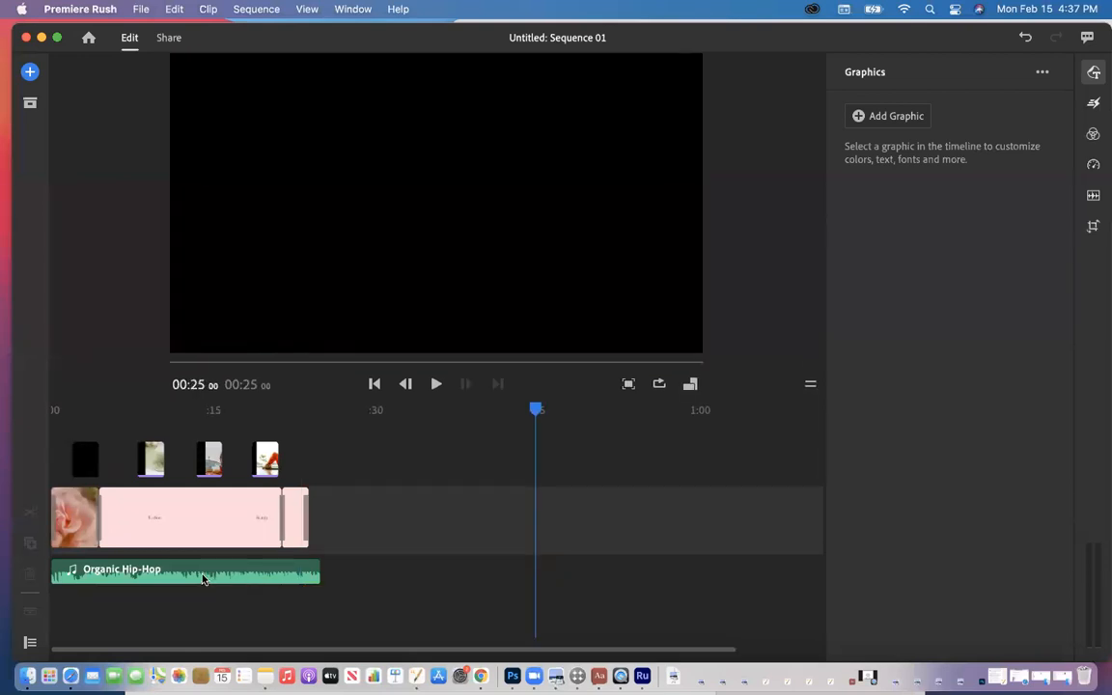
Step: Replay the intro from the start and pause on the title page
{"action": "left_click", "coordinate": [66, 517]}
{"action": "left_click_drag", "start_coordinate": [537, 410], "coordinate": [58, 465]}
{"action": "key", "text": "space"}
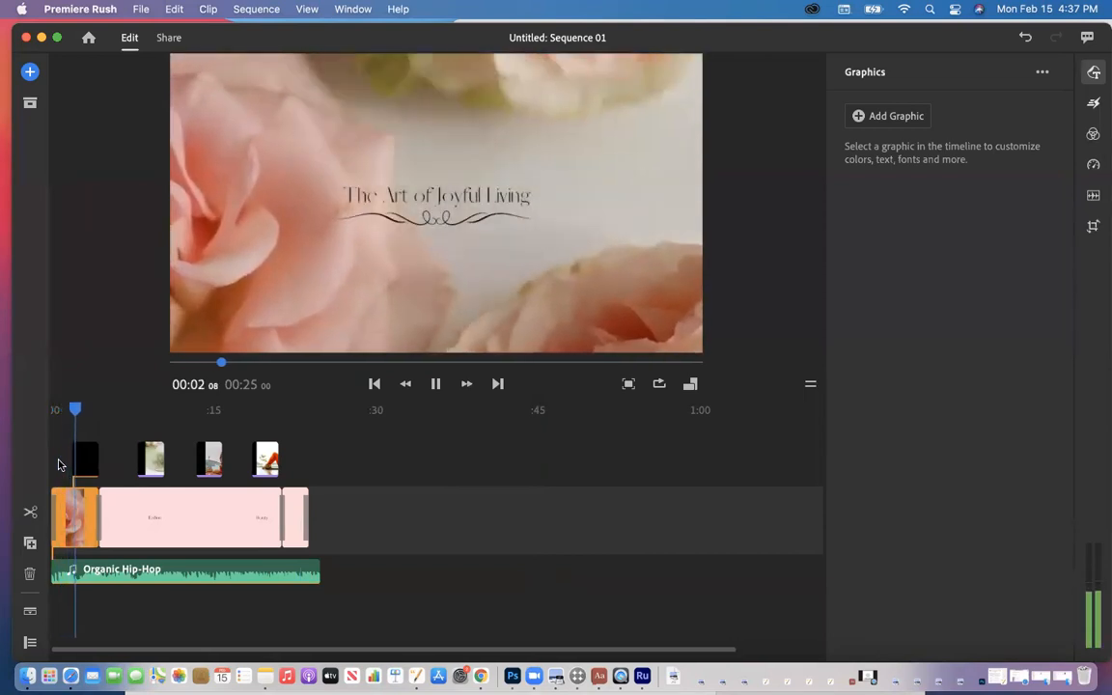
{"action": "key", "text": "space"}
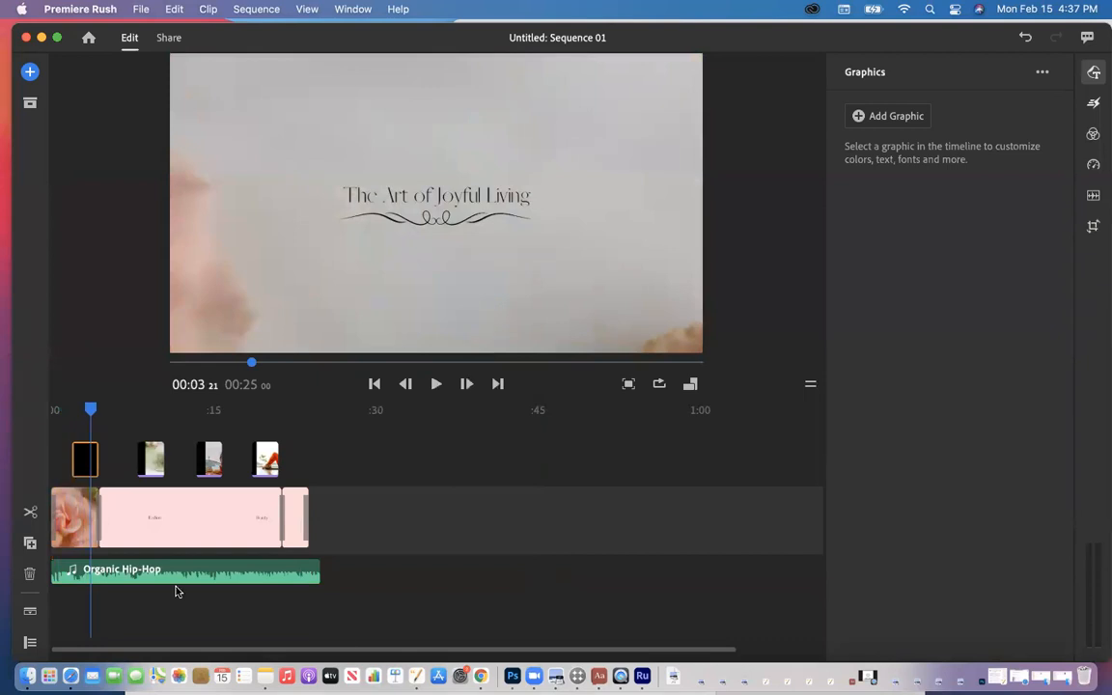
Step: Bring Chrome forward and switch to the Canva 'The Art of Joyful Living' design
{"action": "left_click", "coordinate": [480, 676]}
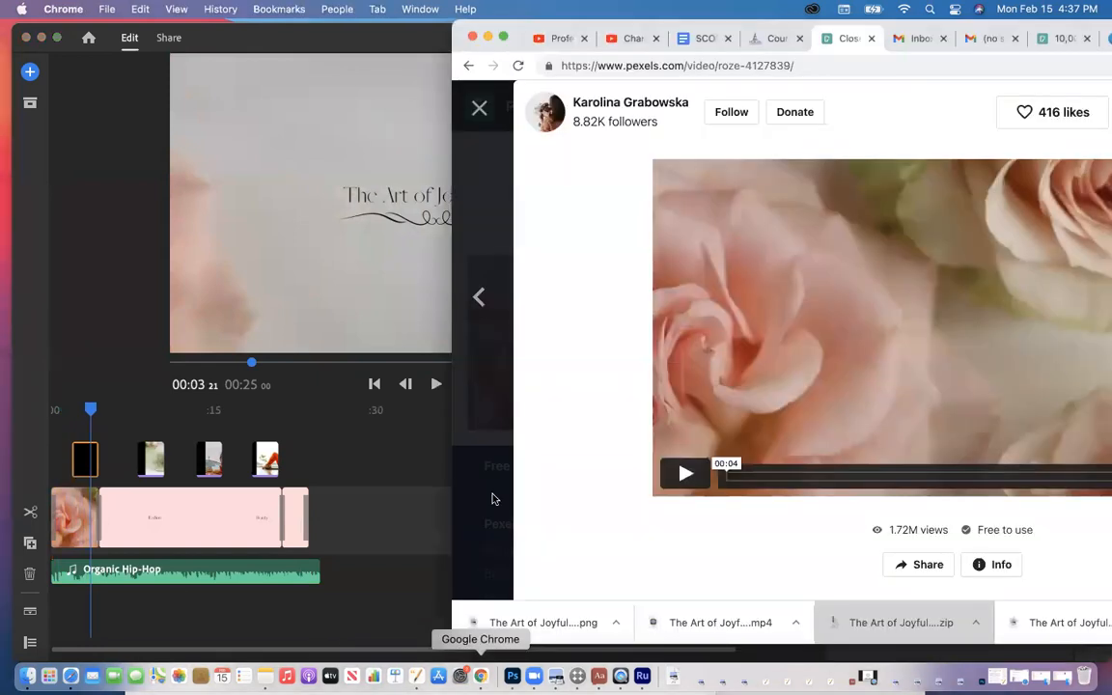
{"action": "left_click_drag", "start_coordinate": [753, 33], "coordinate": [392, 48]}
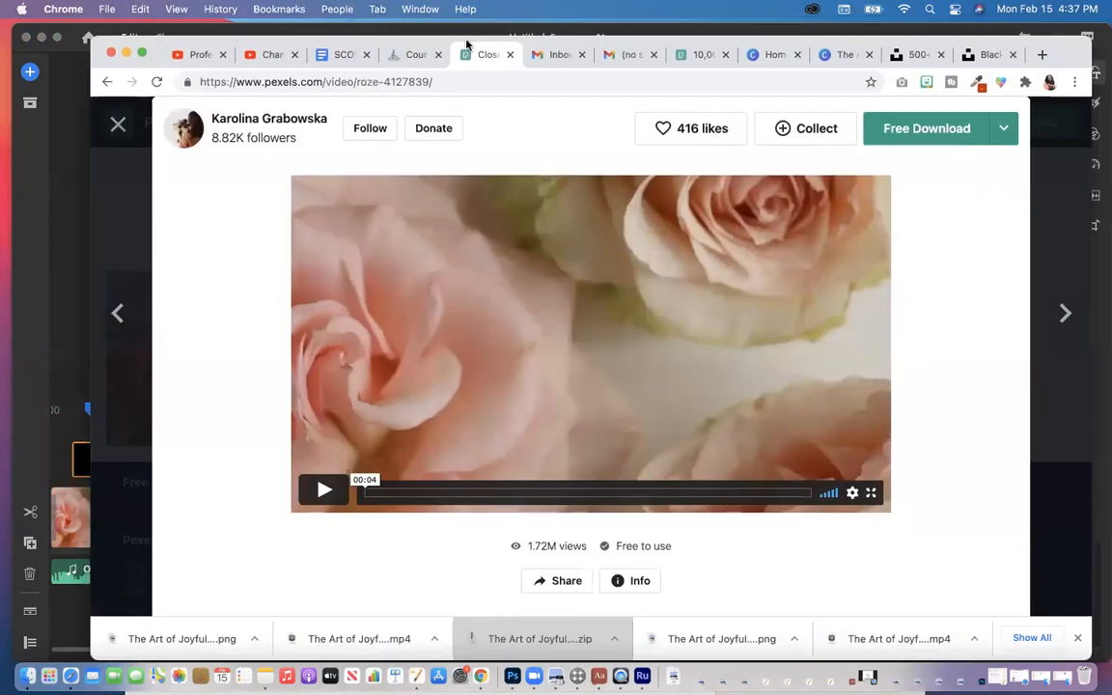
{"action": "left_click", "coordinate": [769, 58]}
{"action": "left_click", "coordinate": [836, 56]}
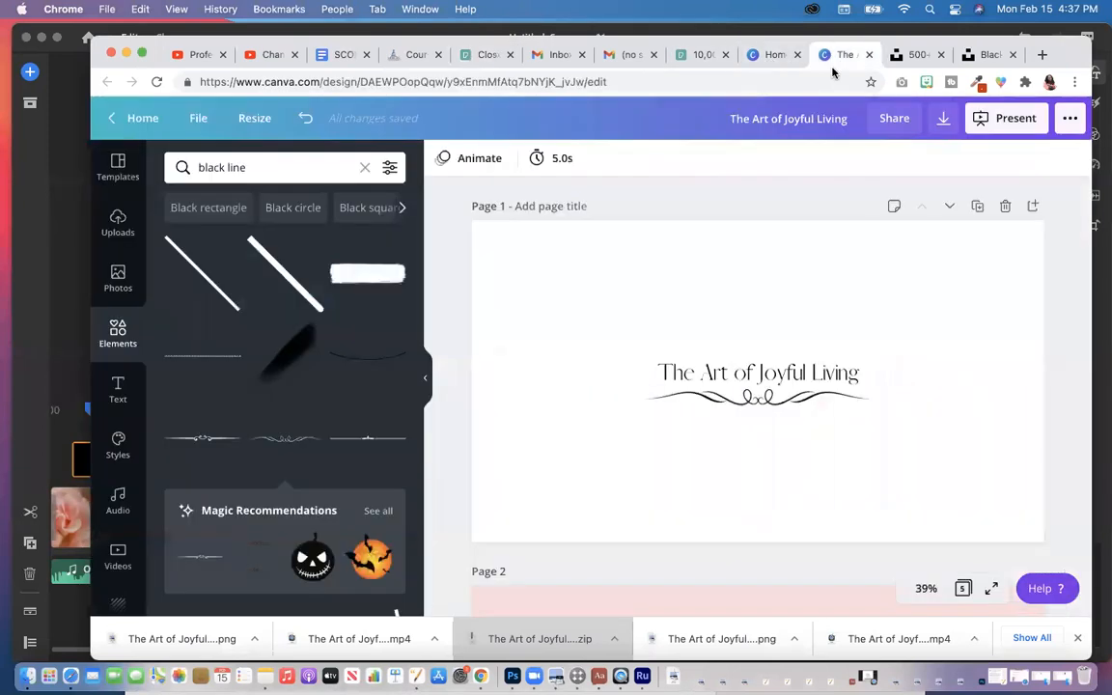
{"action": "left_click", "coordinate": [676, 373]}
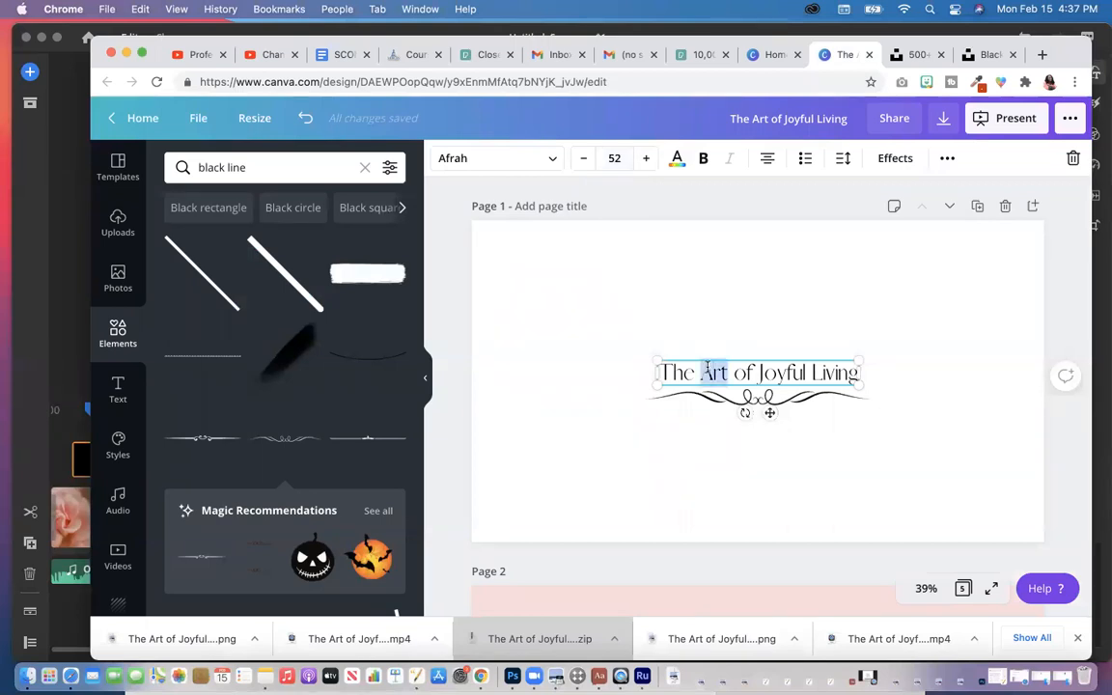
{"action": "triple_click", "coordinate": [708, 372]}
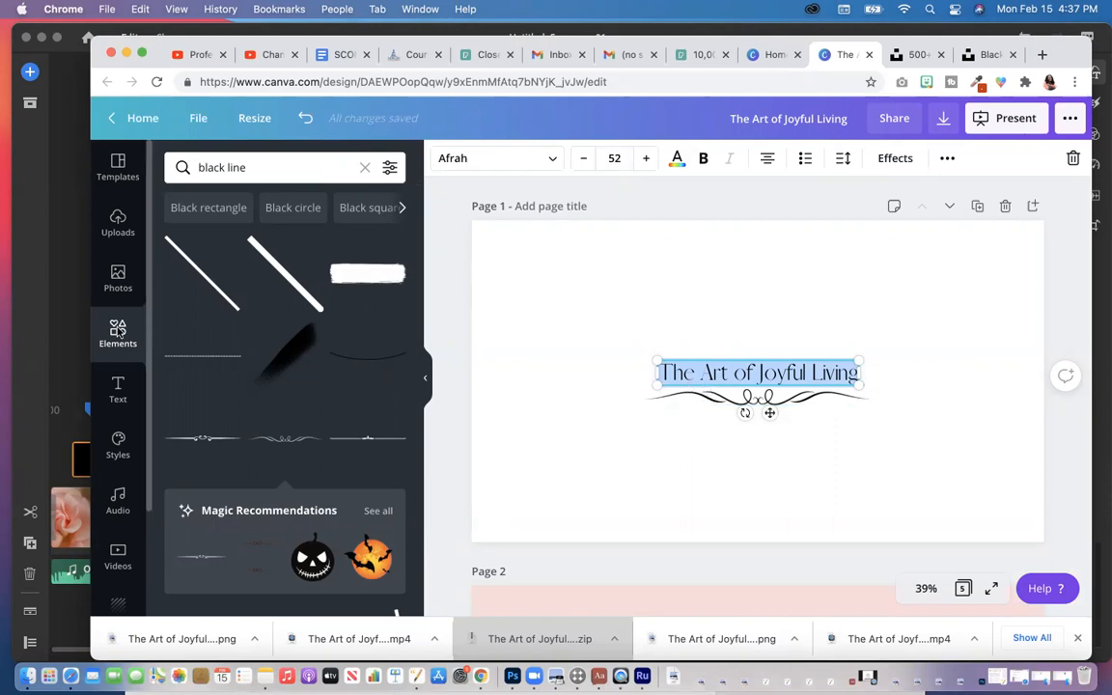
{"action": "left_click", "coordinate": [689, 399]}
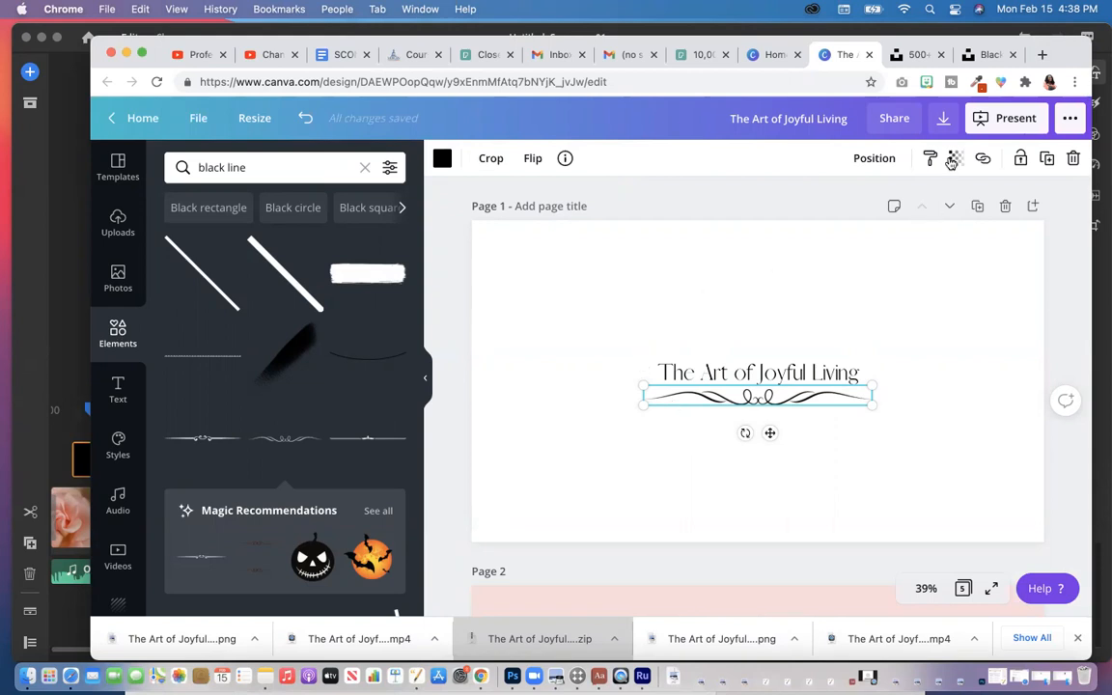
Step: Set Canva's download file type to PNG, then slide Chrome aside to reveal Premiere Rush
{"action": "left_click", "coordinate": [945, 120]}
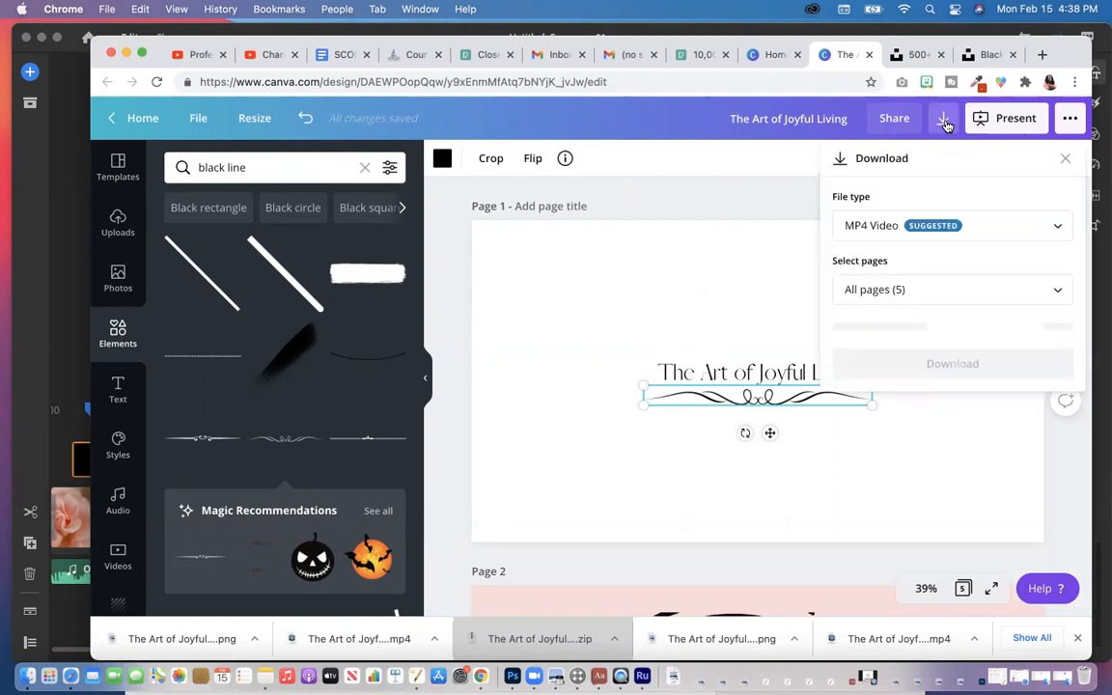
{"action": "left_click", "coordinate": [877, 224]}
{"action": "scroll", "coordinate": [873, 146], "scroll_direction": "up", "scroll_amount": 1}
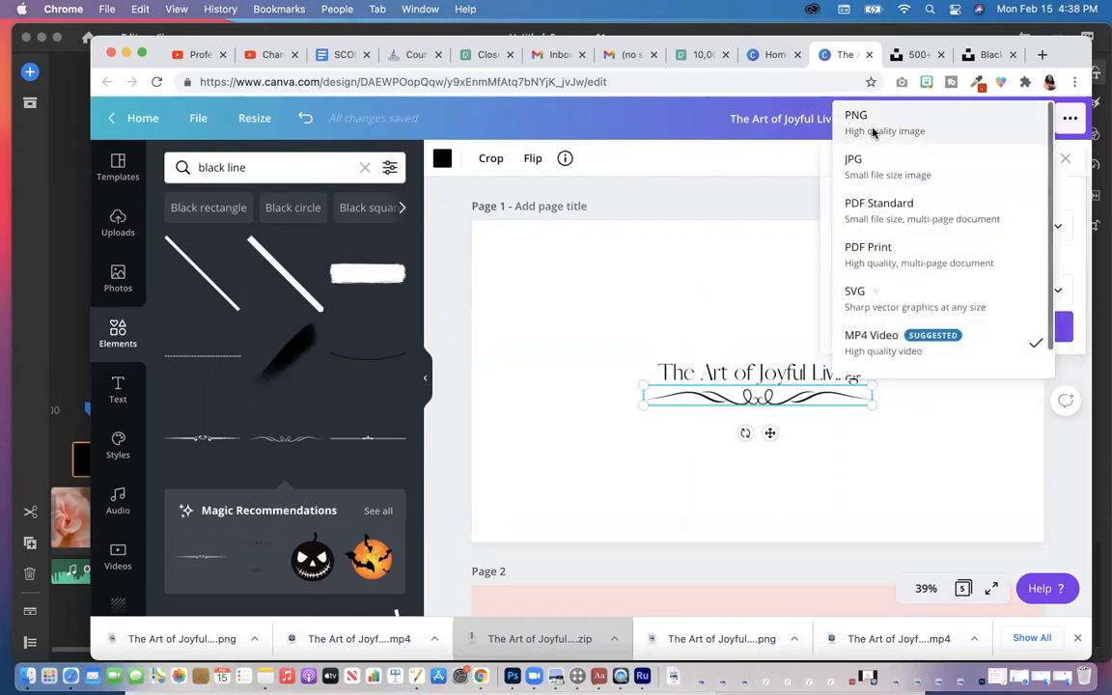
{"action": "left_click", "coordinate": [873, 129]}
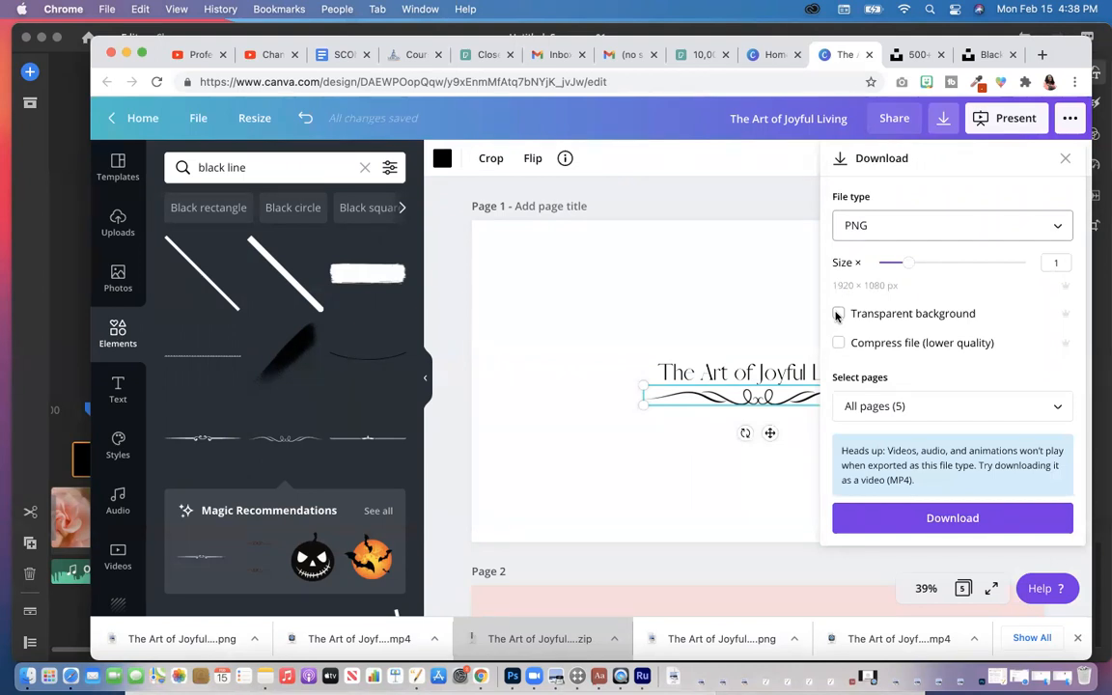
{"action": "left_click_drag", "start_coordinate": [385, 44], "coordinate": [909, 21]}
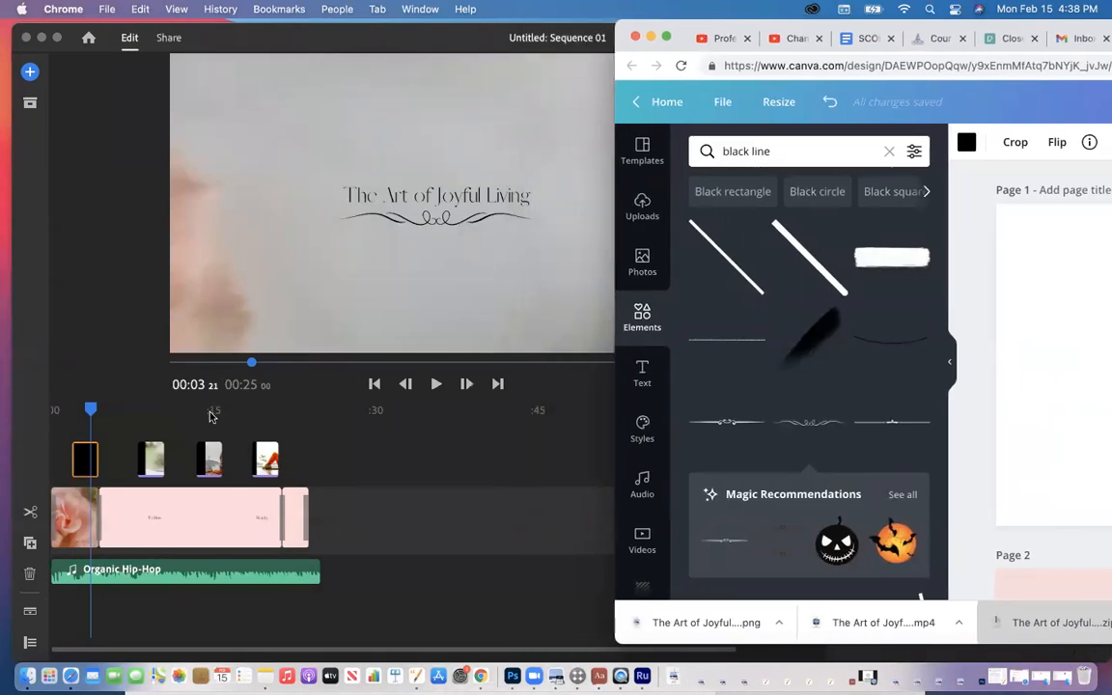
Step: Replay the intro from about two seconds and pause on the Fashion page
{"action": "left_click", "coordinate": [85, 422]}
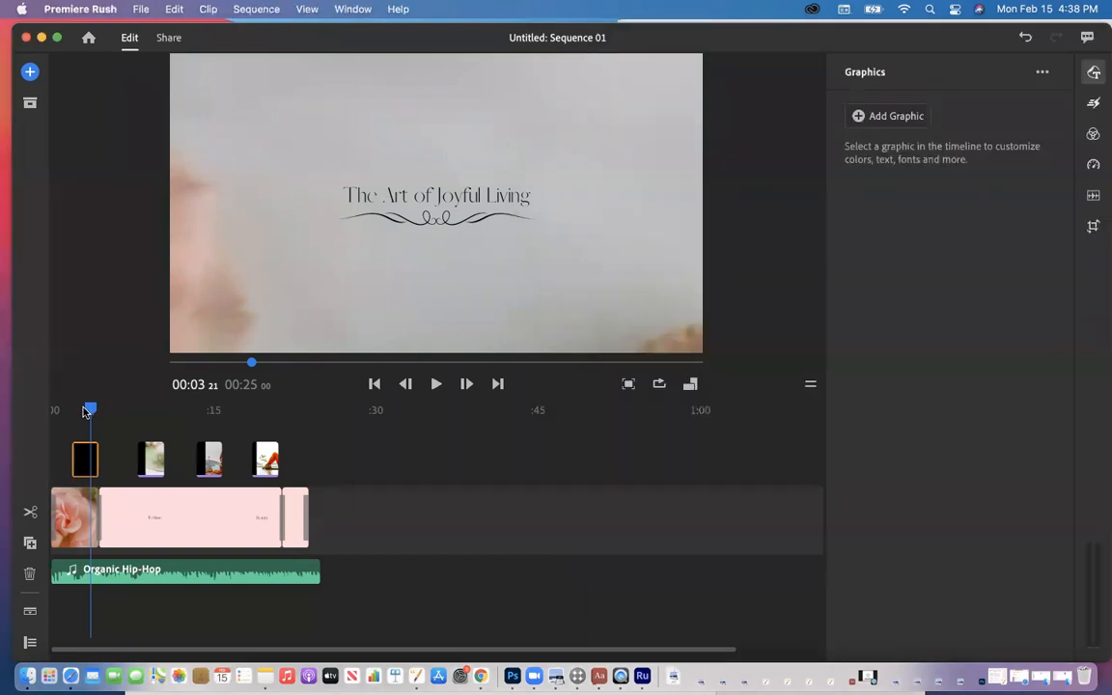
{"action": "left_click_drag", "start_coordinate": [86, 413], "coordinate": [72, 412]}
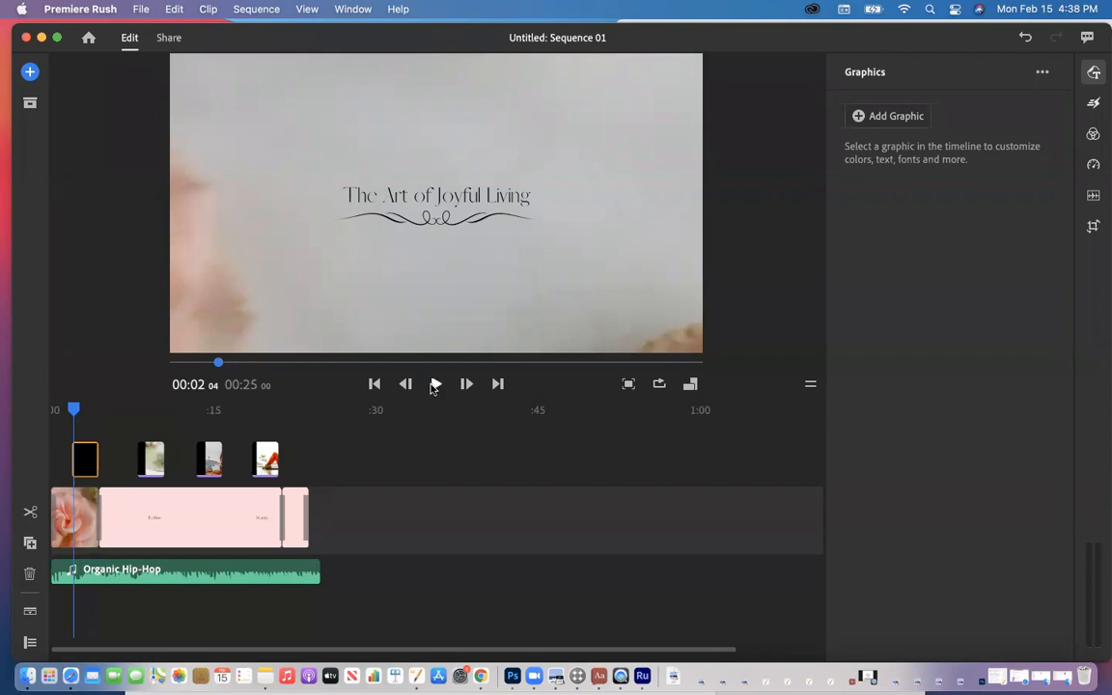
{"action": "left_click", "coordinate": [435, 384]}
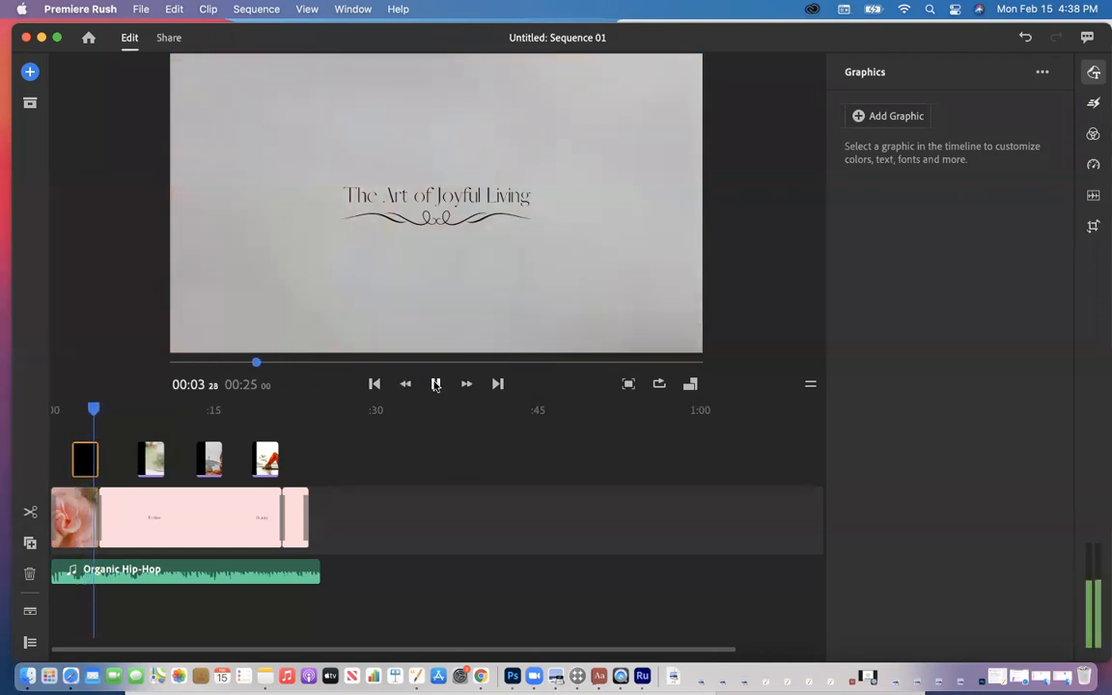
{"action": "left_click", "coordinate": [435, 384]}
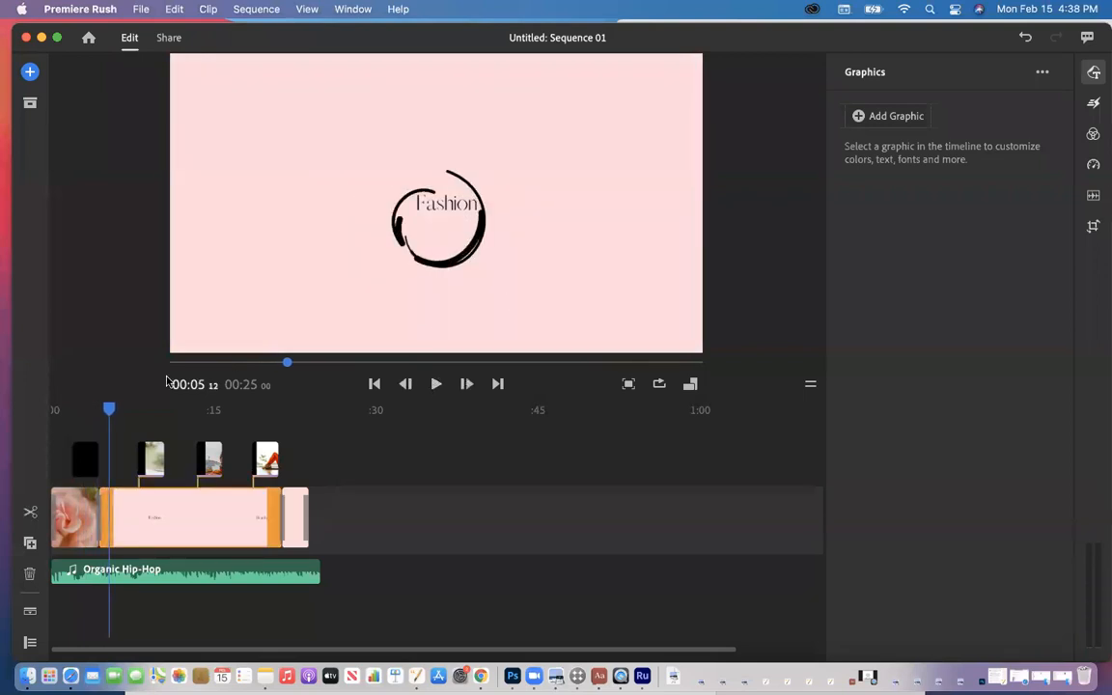
Step: Browse the Desktop media, back out and close the media browser, then move Rush aside
{"action": "left_click", "coordinate": [29, 71]}
{"action": "left_click", "coordinate": [106, 98]}
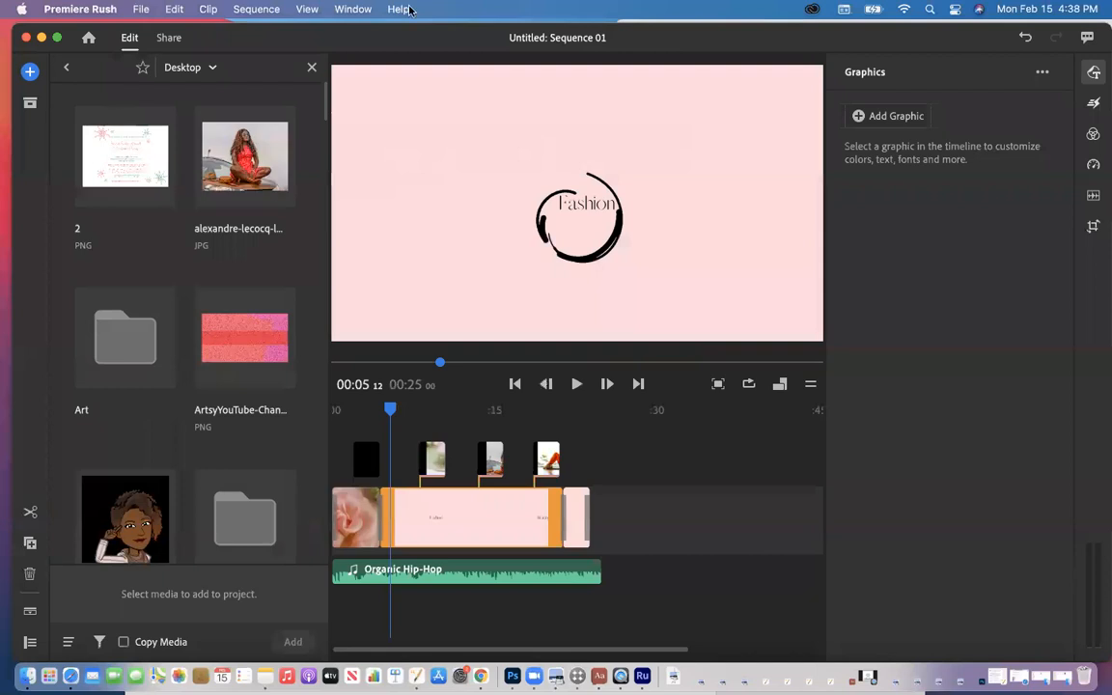
{"action": "scroll", "coordinate": [223, 299], "scroll_direction": "down", "scroll_amount": 10}
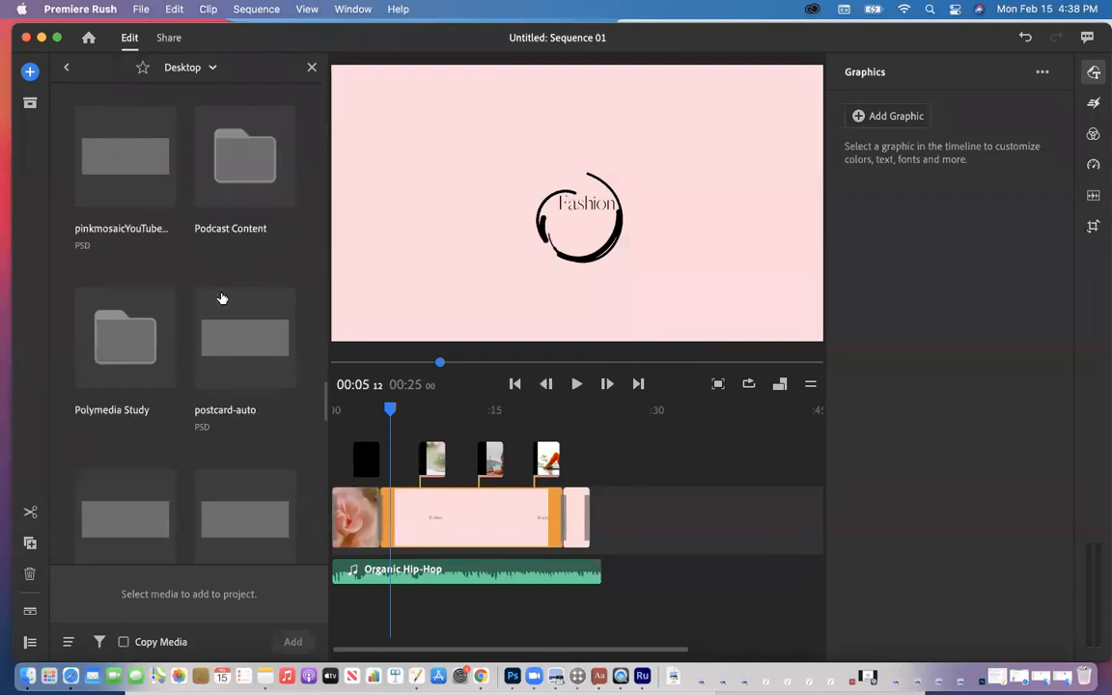
{"action": "scroll", "coordinate": [223, 299], "scroll_direction": "up", "scroll_amount": 10}
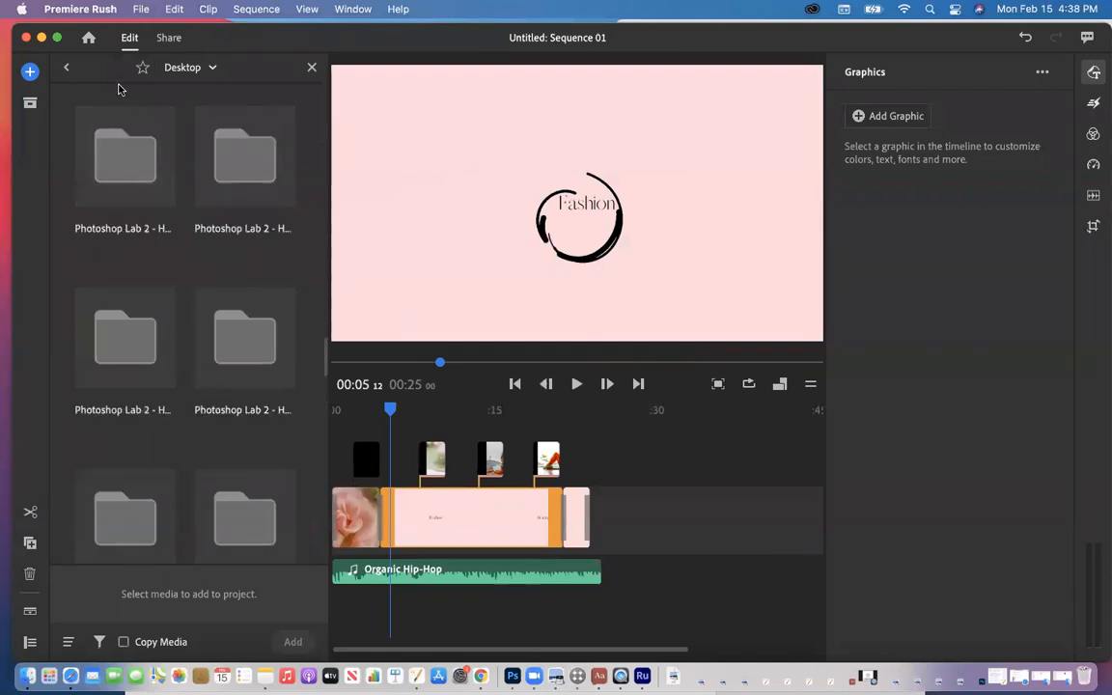
{"action": "left_click", "coordinate": [69, 70]}
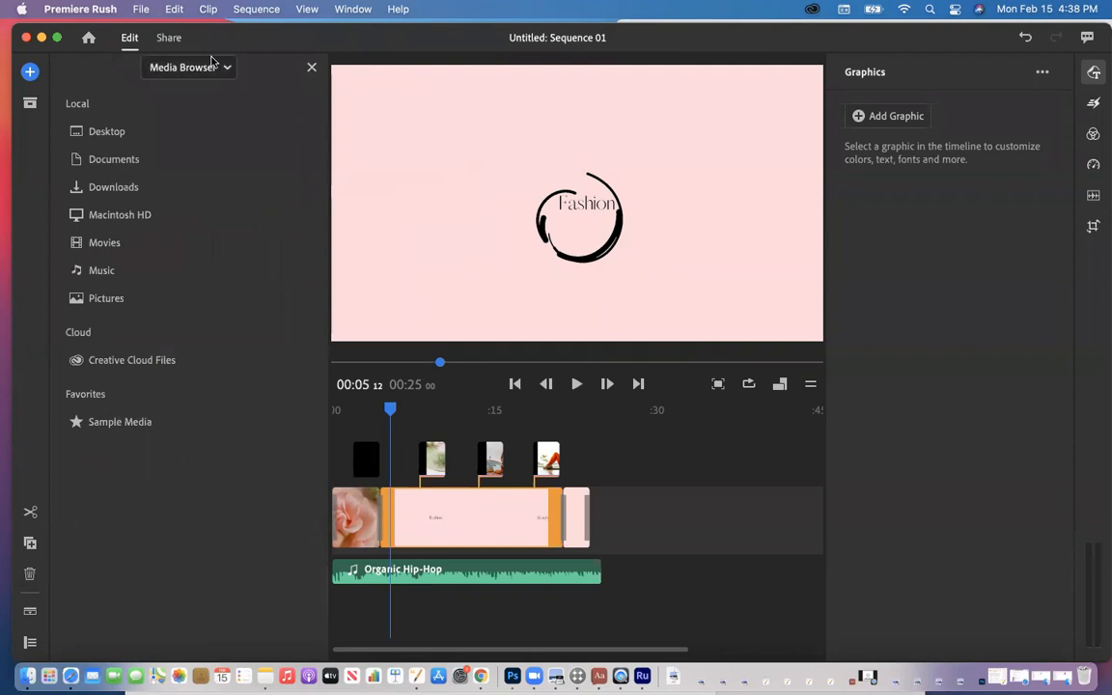
{"action": "left_click", "coordinate": [309, 69]}
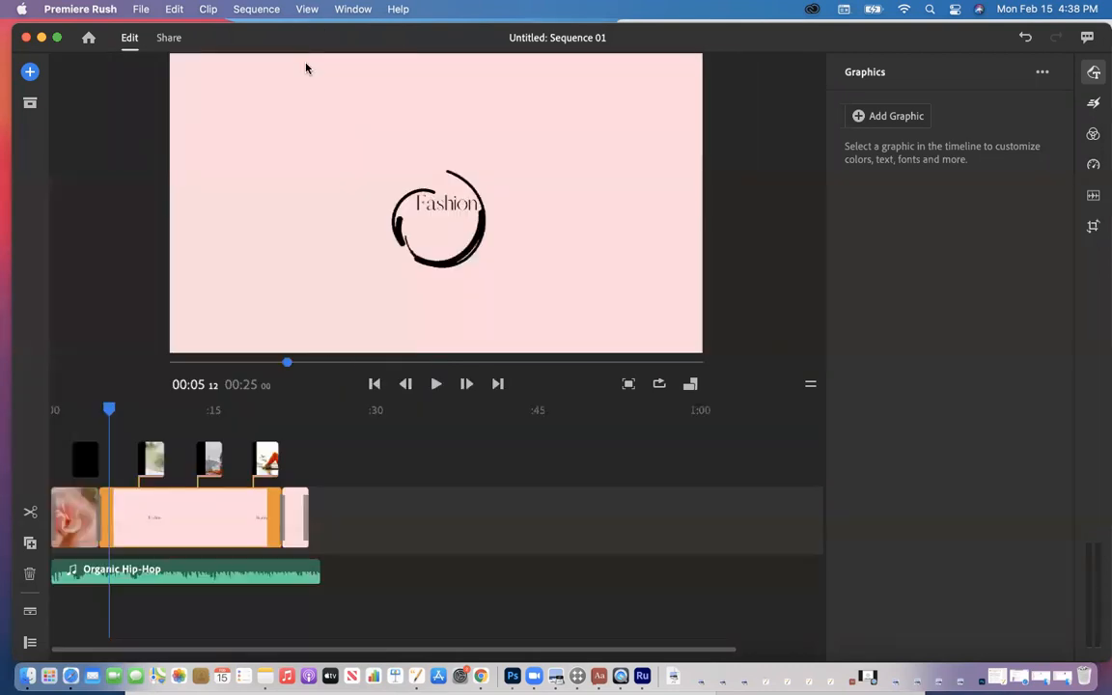
{"action": "left_click_drag", "start_coordinate": [665, 44], "coordinate": [508, 108]}
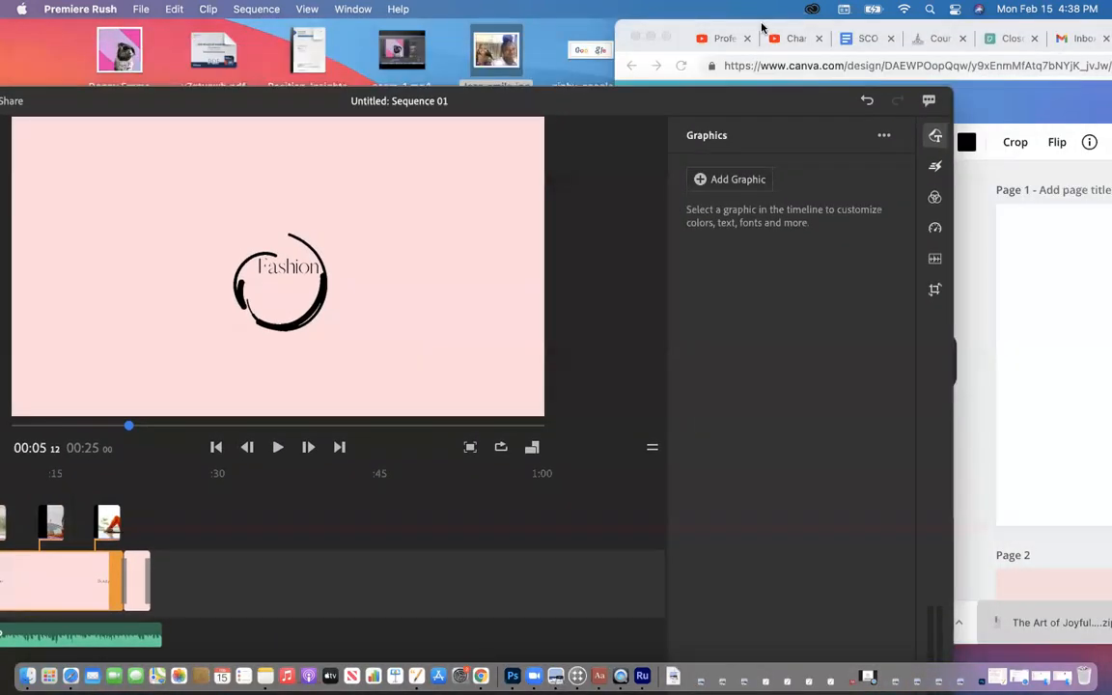
Step: Limit the PNG download to Page 1 only, then open the downloaded title PNG
{"action": "double_click", "coordinate": [762, 28]}
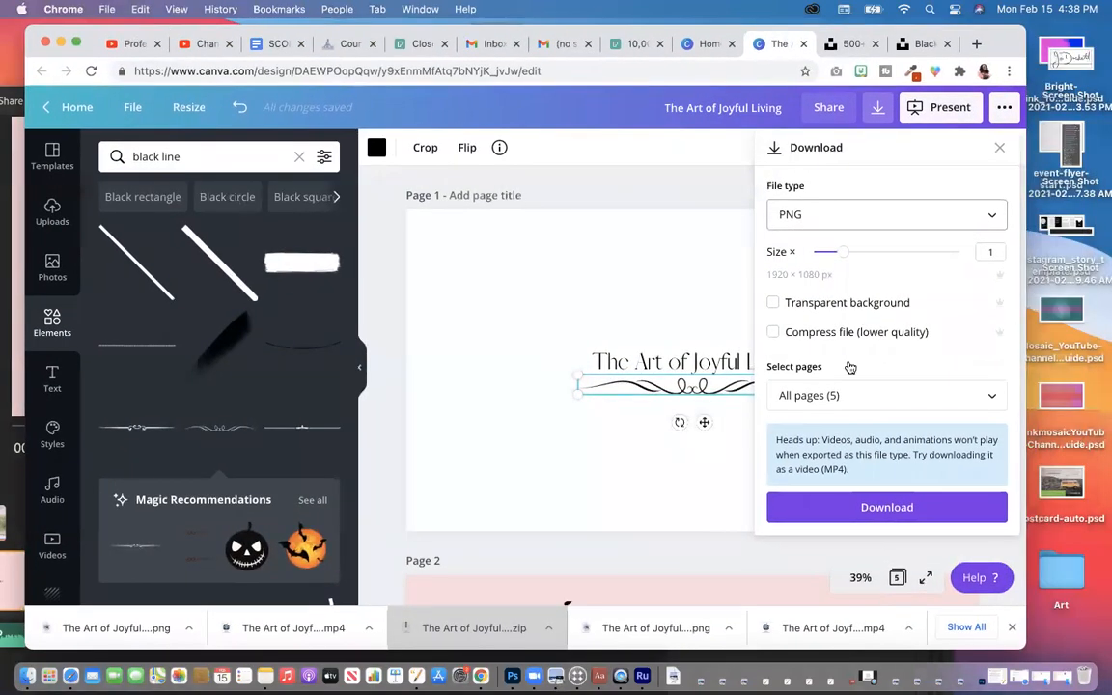
{"action": "left_click", "coordinate": [794, 395]}
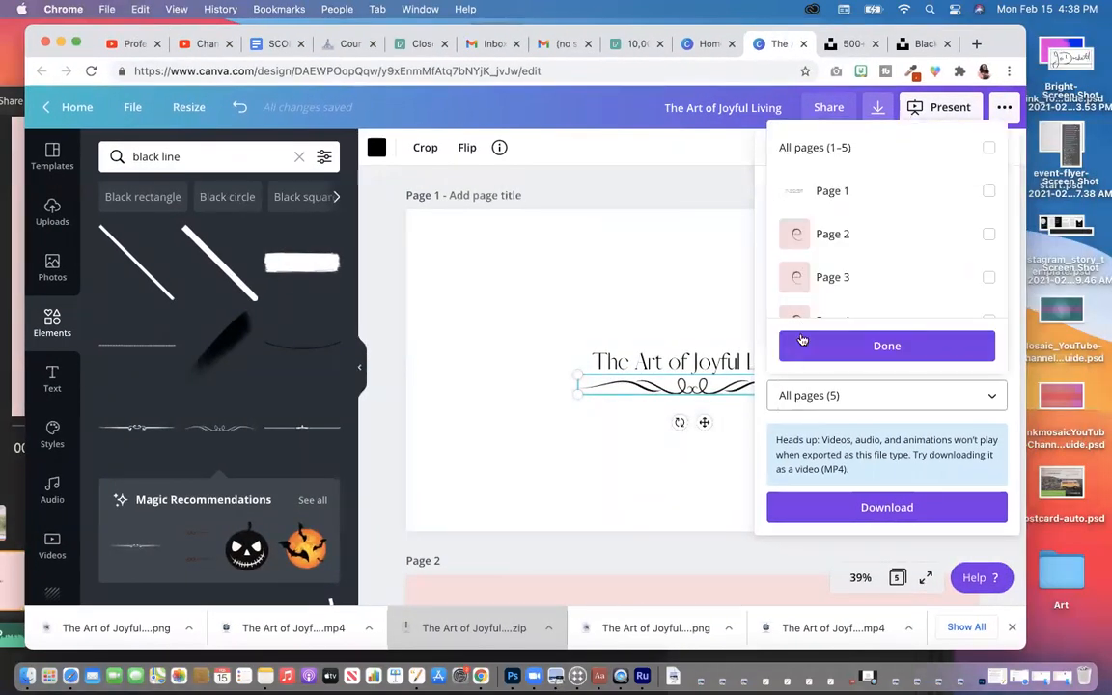
{"action": "left_click", "coordinate": [810, 198]}
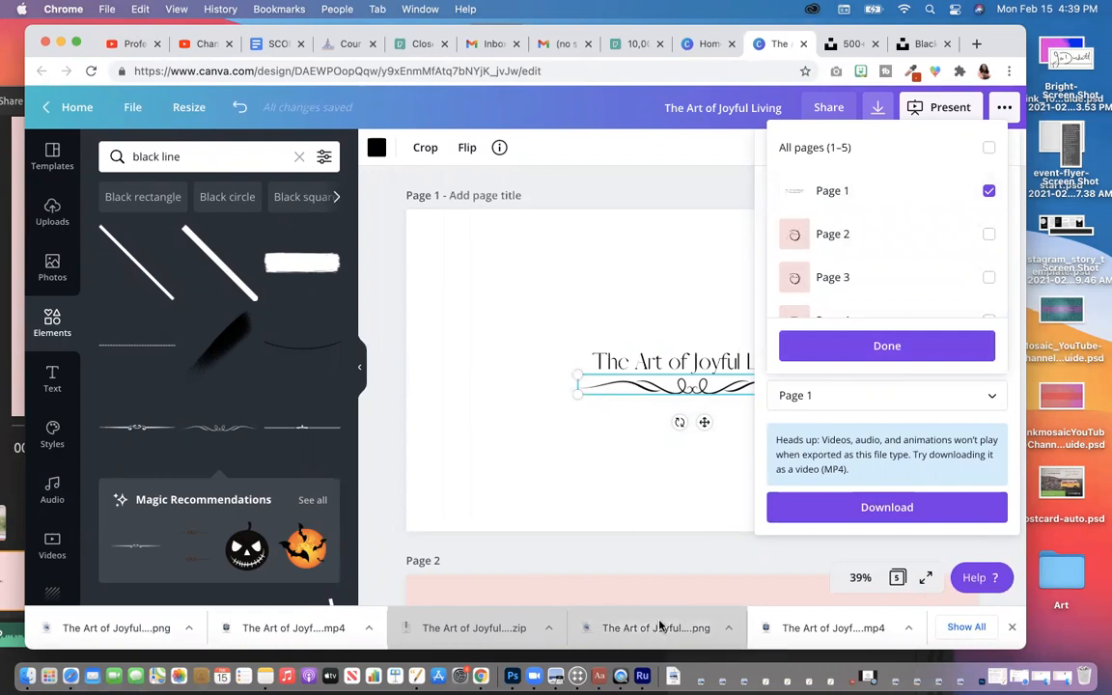
{"action": "left_click", "coordinate": [660, 626]}
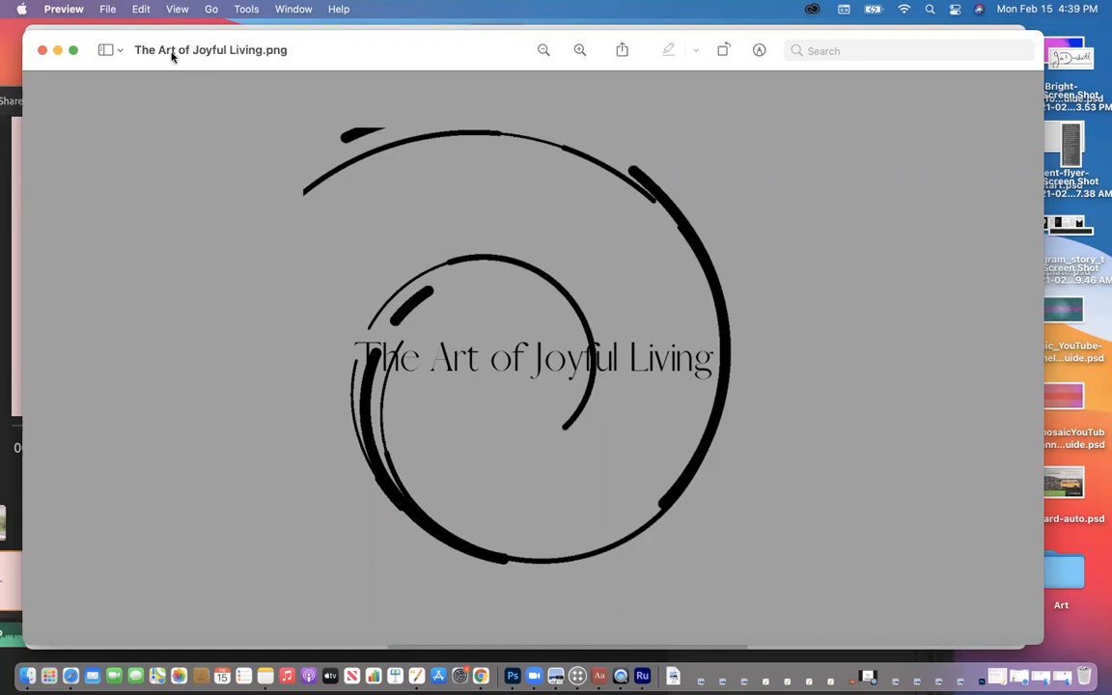
{"action": "left_click", "coordinate": [43, 50]}
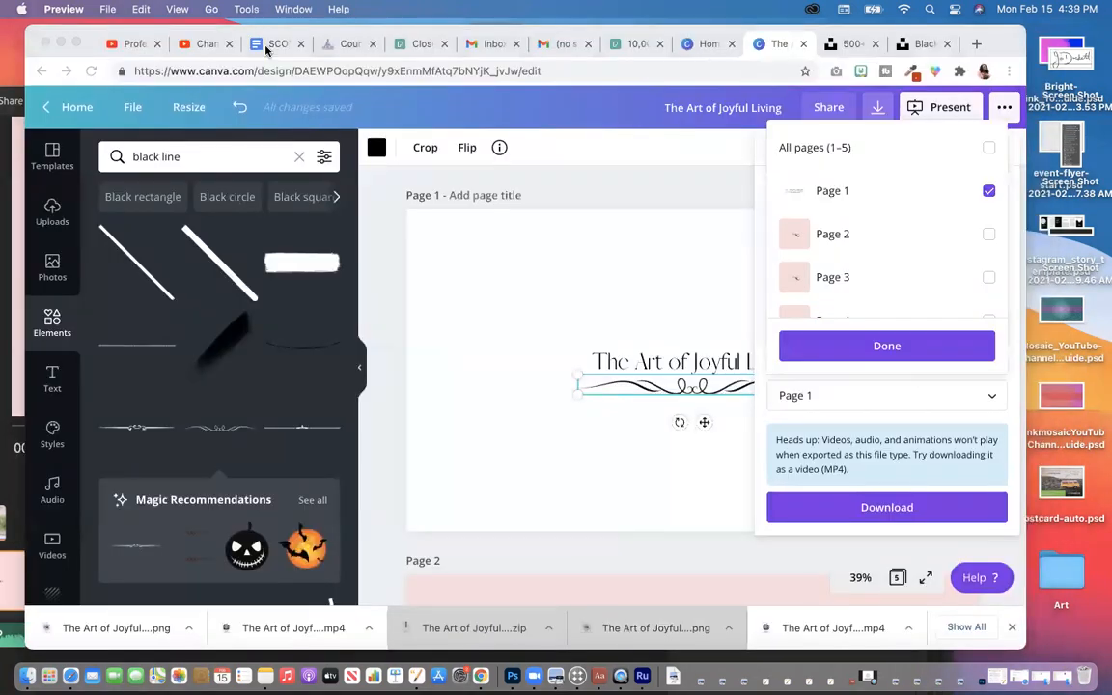
Step: Reposition Chrome over the editor and close the page list and Download panel
{"action": "left_click_drag", "start_coordinate": [242, 34], "coordinate": [530, 26]}
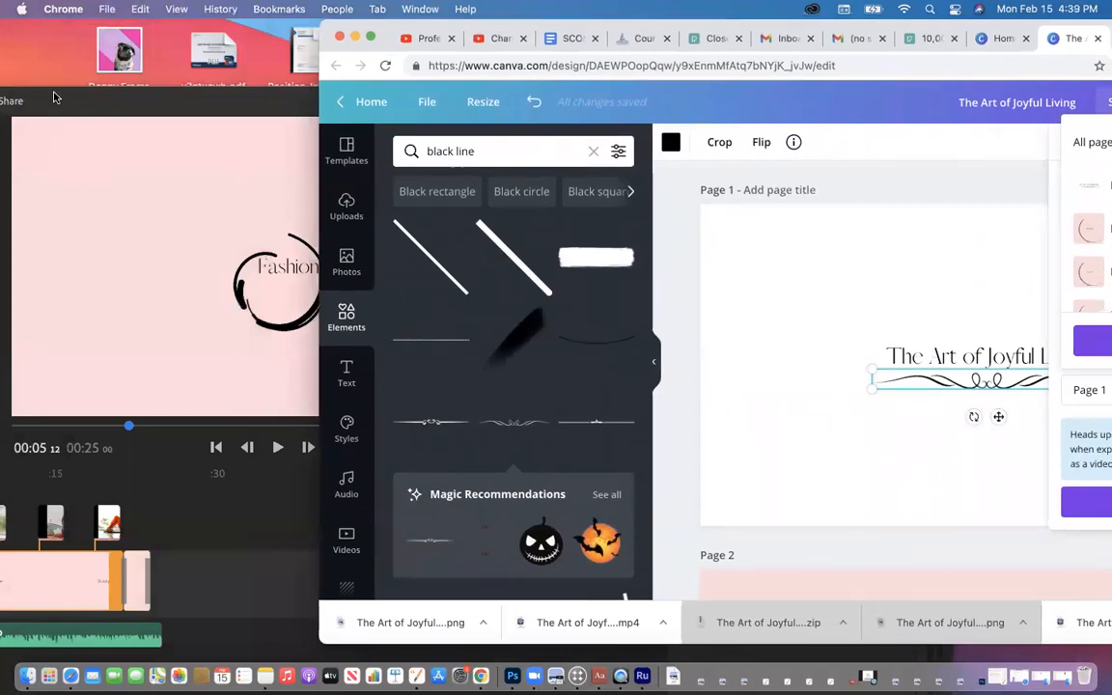
{"action": "left_click_drag", "start_coordinate": [600, 31], "coordinate": [320, 31]}
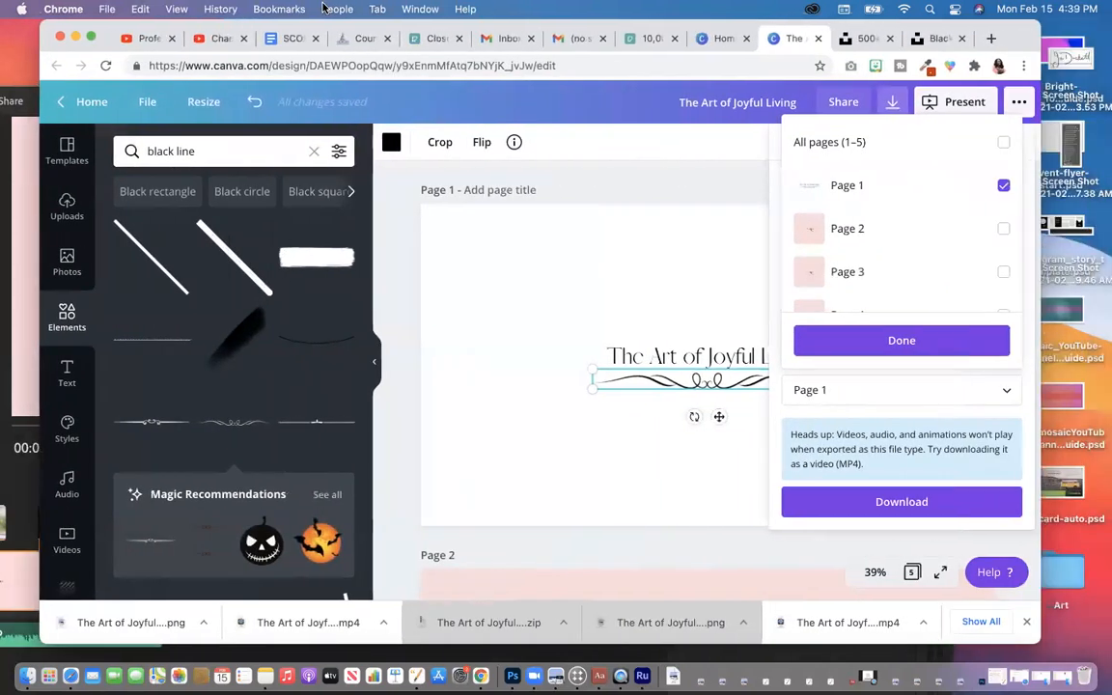
{"action": "left_click", "coordinate": [730, 243]}
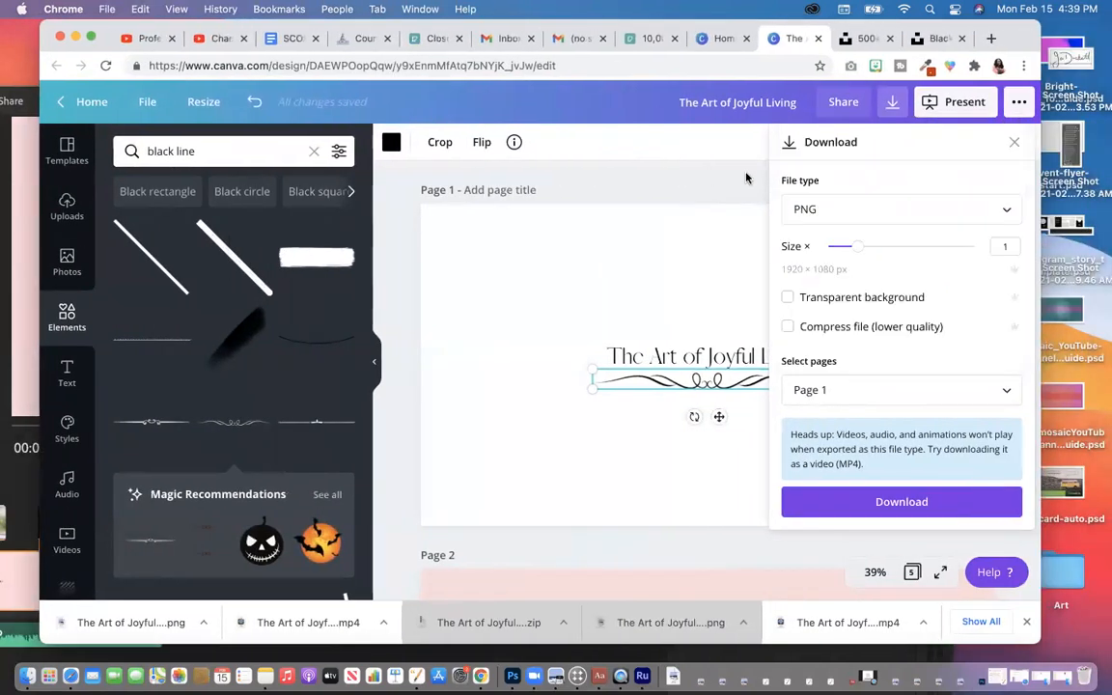
{"action": "left_click", "coordinate": [1014, 142]}
Step: Scroll through all five pages of The Art of Joyful Living design
{"action": "scroll", "coordinate": [782, 280], "scroll_direction": "down", "scroll_amount": 10}
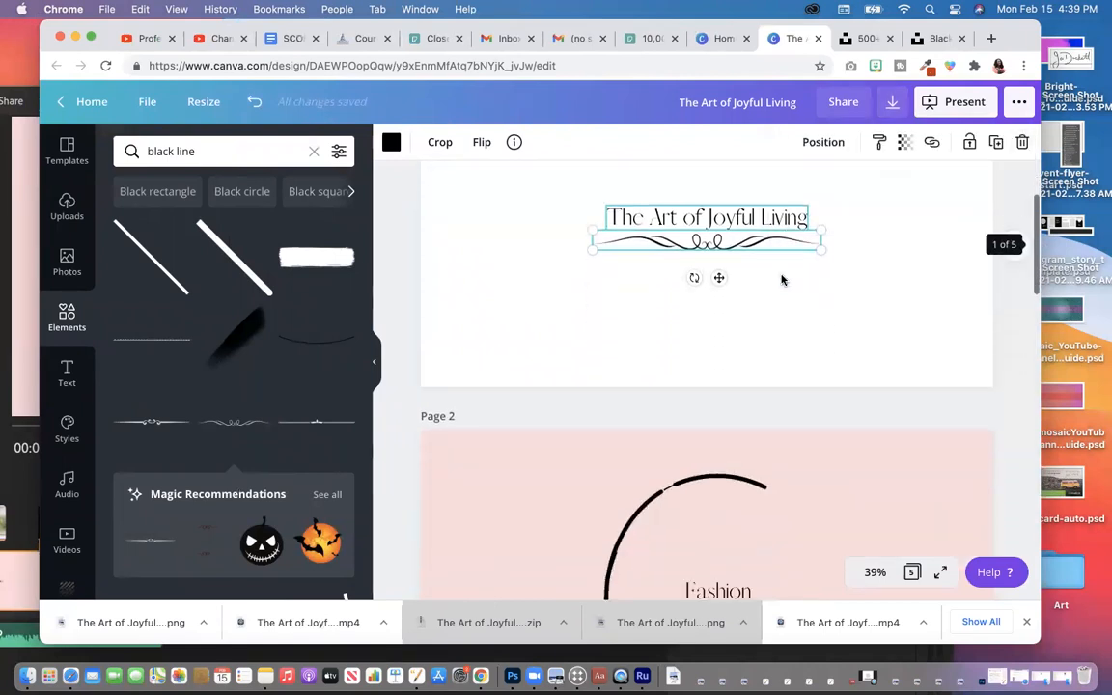
{"action": "scroll", "coordinate": [782, 280], "scroll_direction": "down", "scroll_amount": 5}
{"action": "scroll", "coordinate": [782, 280], "scroll_direction": "up", "scroll_amount": 5}
{"action": "scroll", "coordinate": [782, 280], "scroll_direction": "up", "scroll_amount": 2}
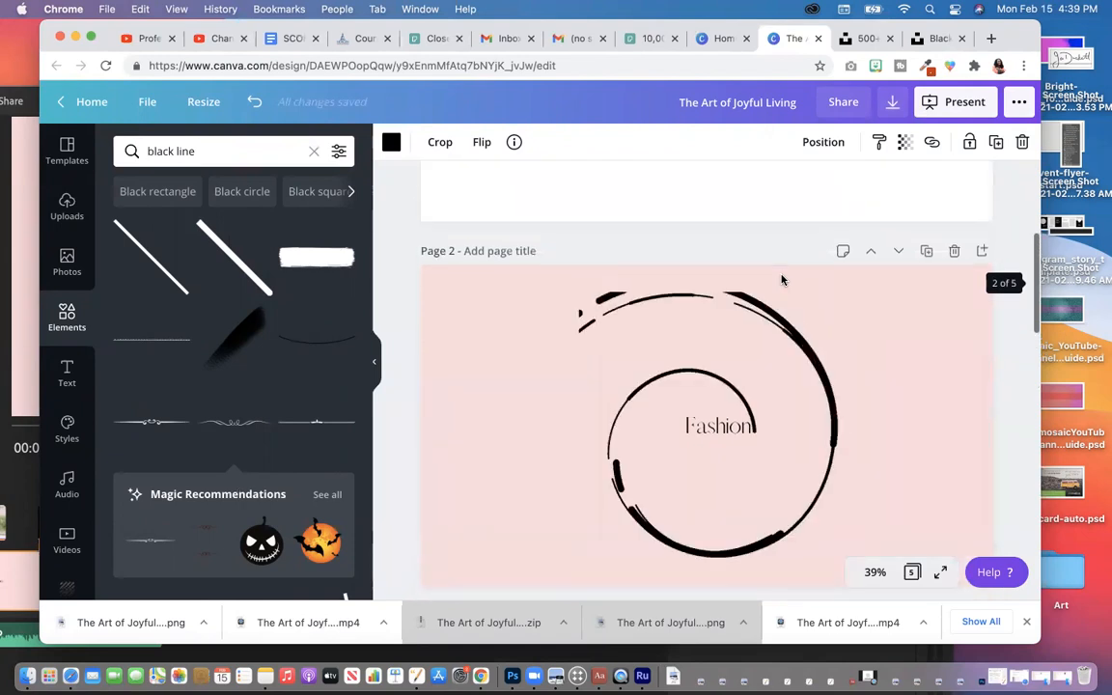
{"action": "scroll", "coordinate": [782, 280], "scroll_direction": "down", "scroll_amount": 6}
{"action": "scroll", "coordinate": [782, 280], "scroll_direction": "down", "scroll_amount": 10}
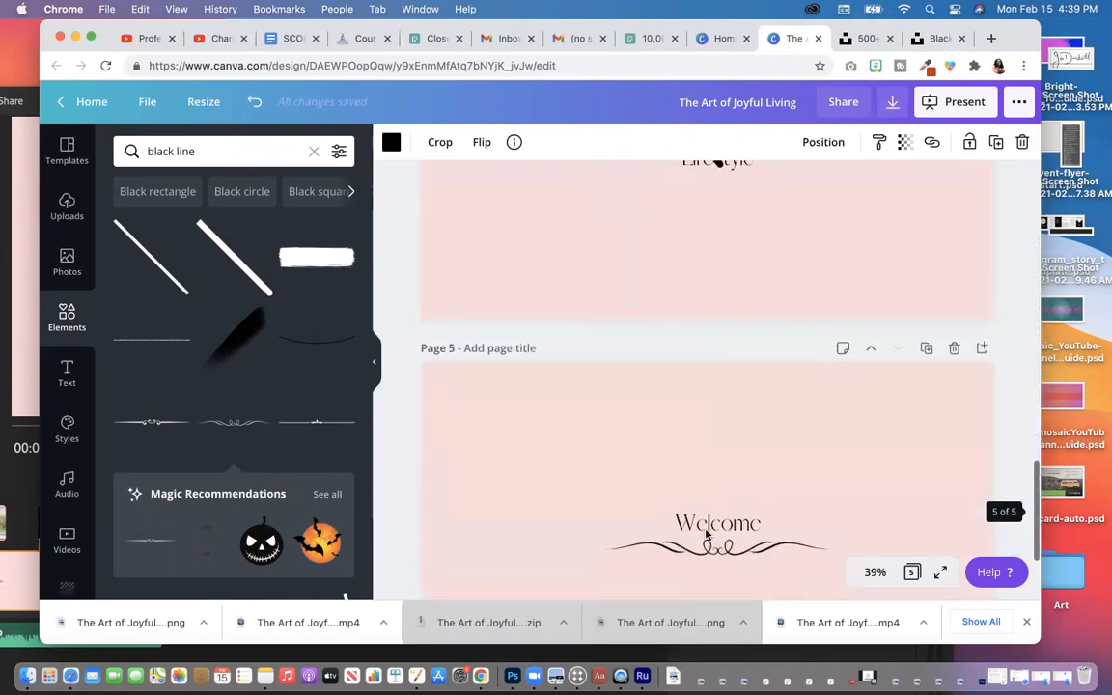
{"action": "scroll", "coordinate": [727, 544], "scroll_direction": "down", "scroll_amount": 1}
{"action": "scroll", "coordinate": [727, 543], "scroll_direction": "up", "scroll_amount": 12}
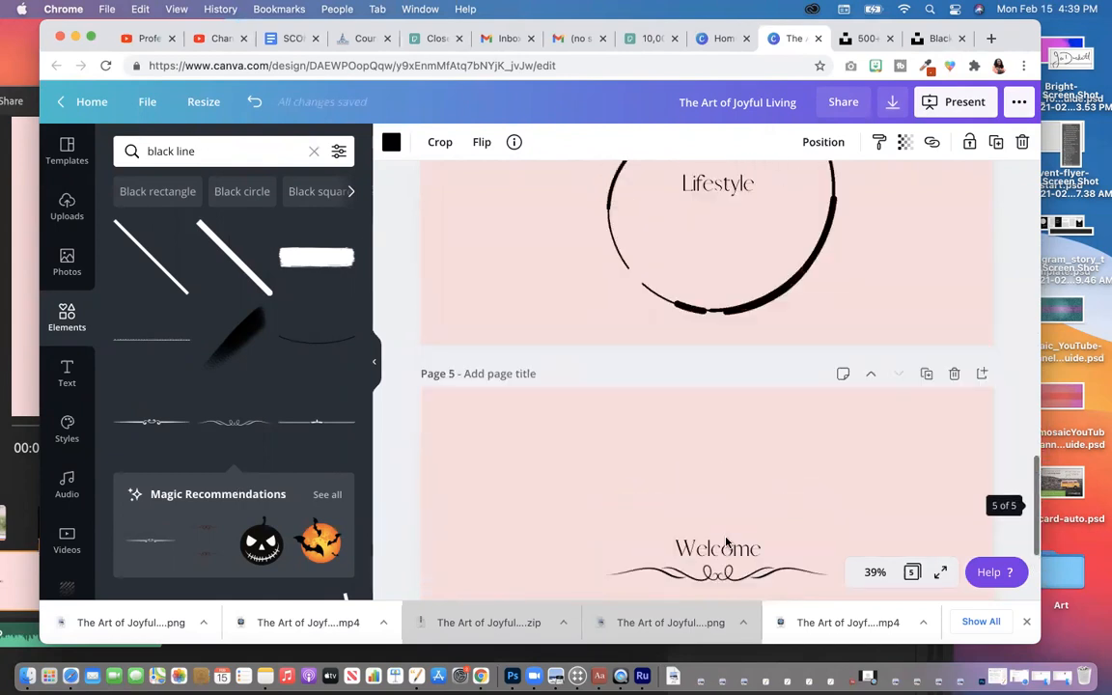
{"action": "scroll", "coordinate": [727, 544], "scroll_direction": "up", "scroll_amount": 3}
{"action": "scroll", "coordinate": [727, 540], "scroll_direction": "down", "scroll_amount": 2}
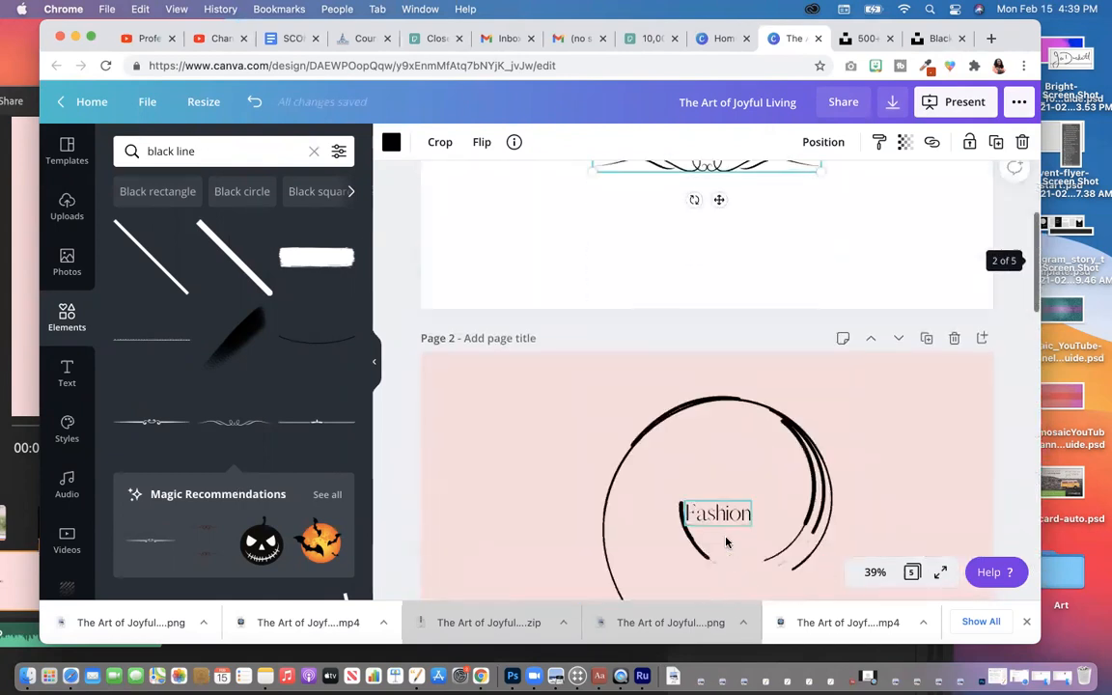
Step: Search recent 'black line animation' elements, try a diamond line element, then undo it
{"action": "left_click", "coordinate": [199, 151]}
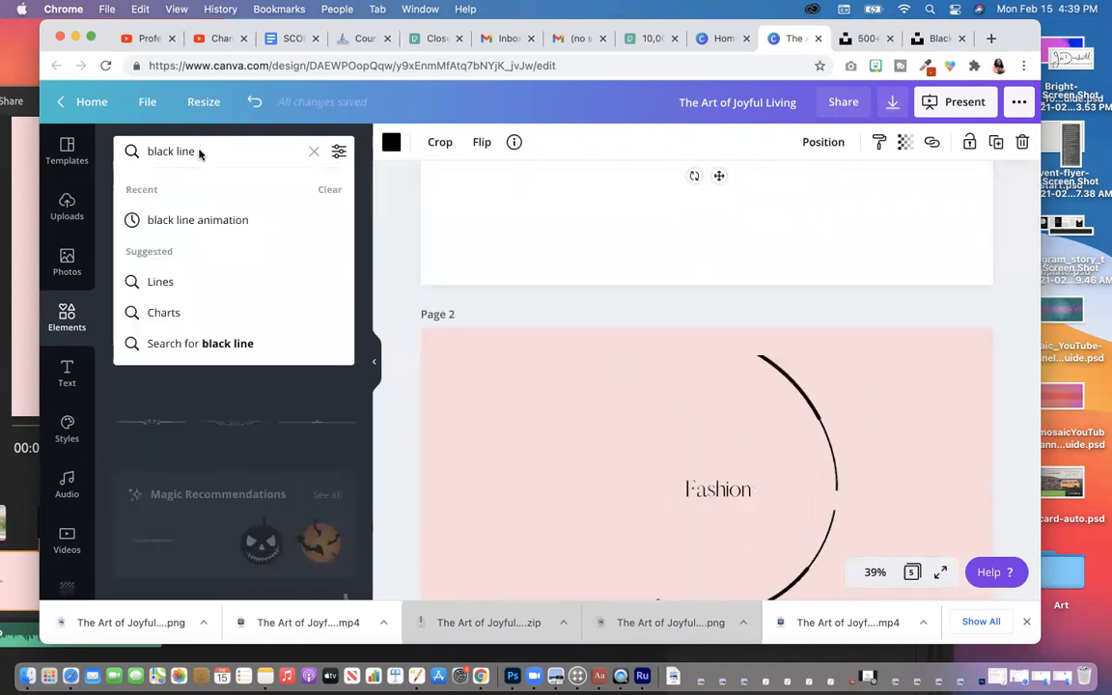
{"action": "left_click", "coordinate": [205, 221]}
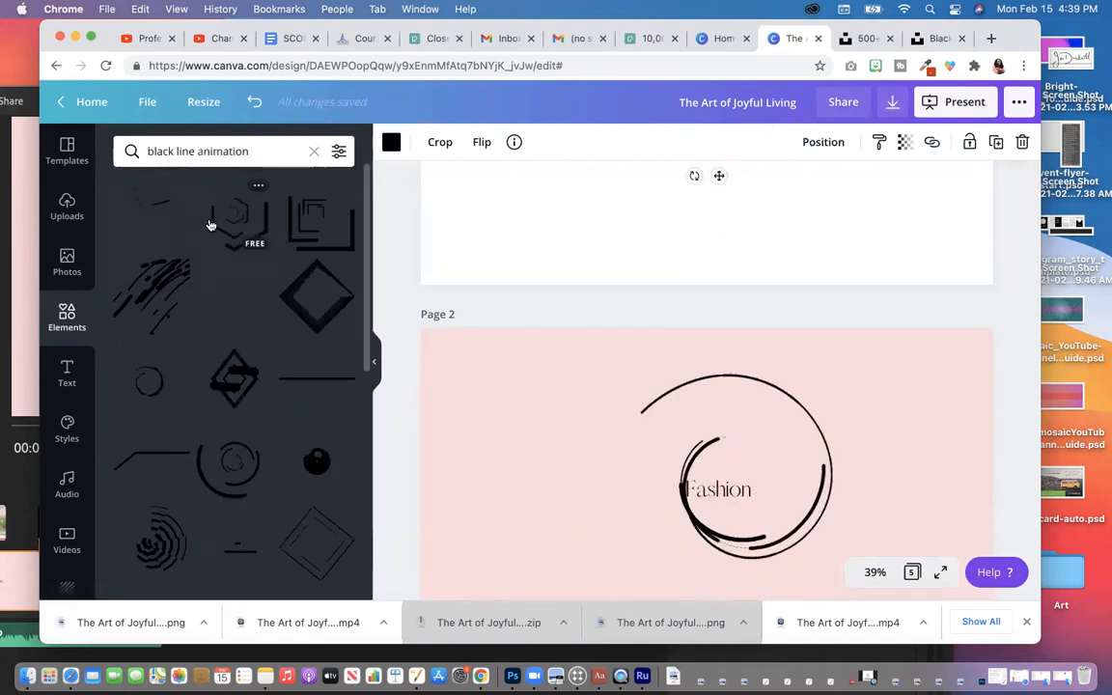
{"action": "scroll", "coordinate": [164, 265], "scroll_direction": "down", "scroll_amount": 2}
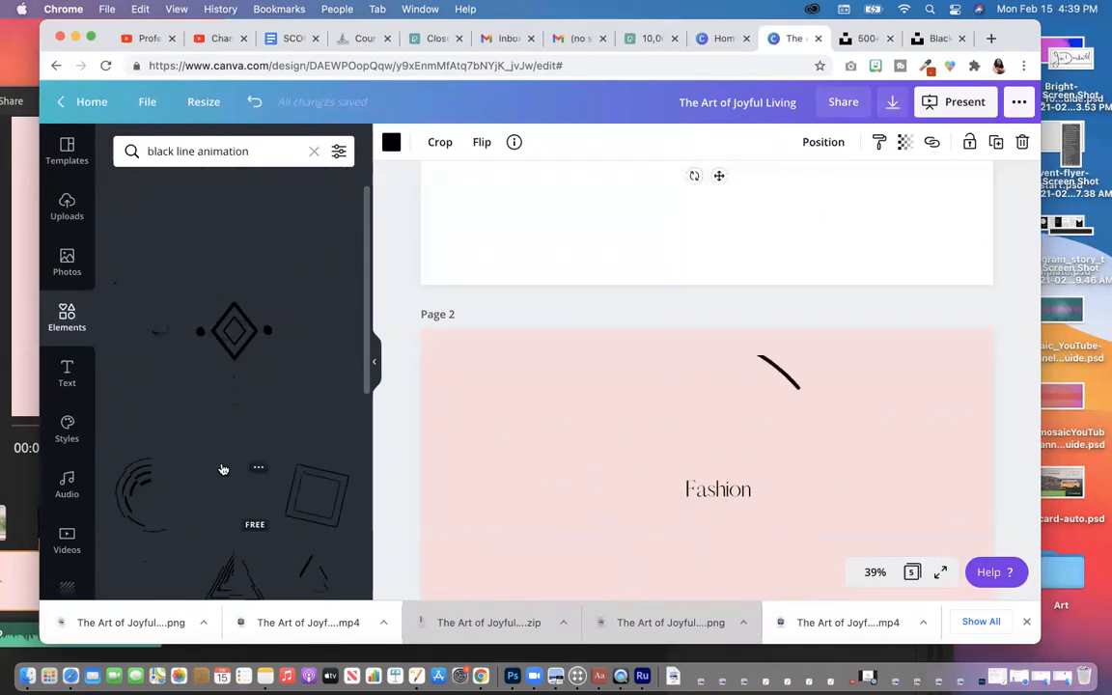
{"action": "scroll", "coordinate": [280, 454], "scroll_direction": "down", "scroll_amount": 2}
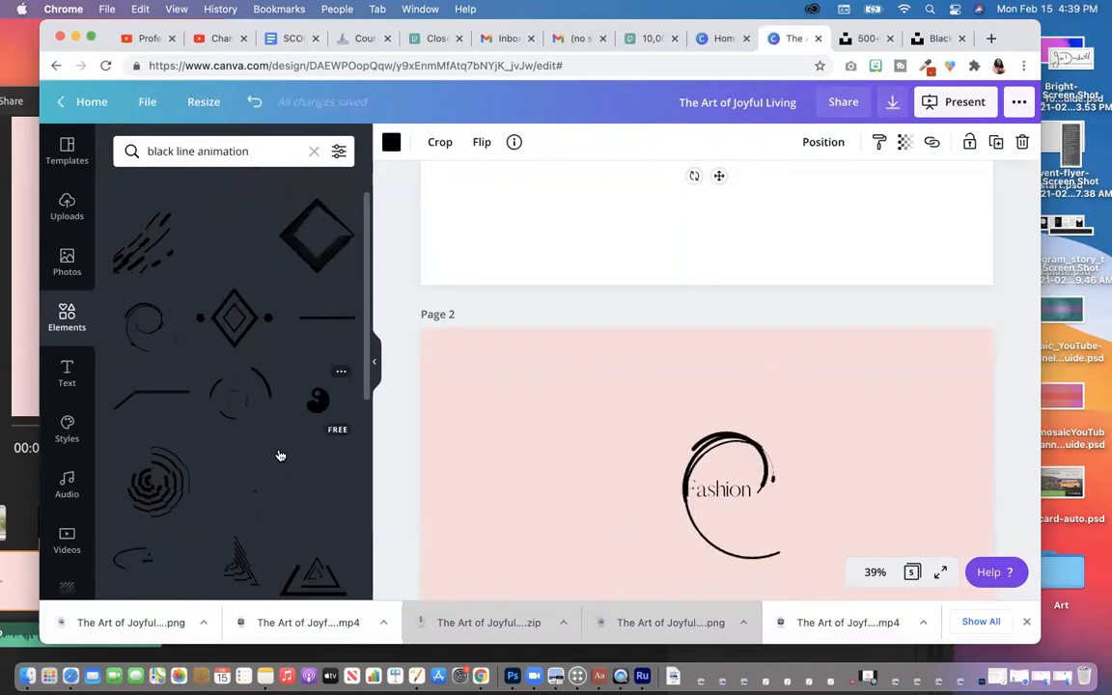
{"action": "left_click", "coordinate": [220, 299]}
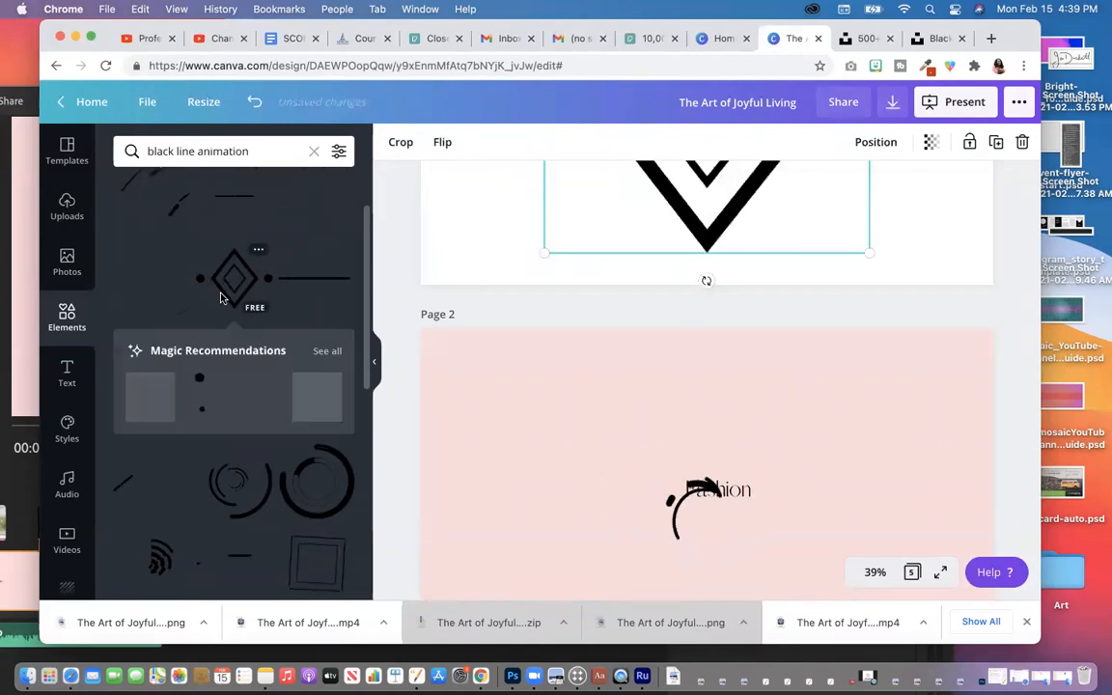
{"action": "key", "text": "super+z"}
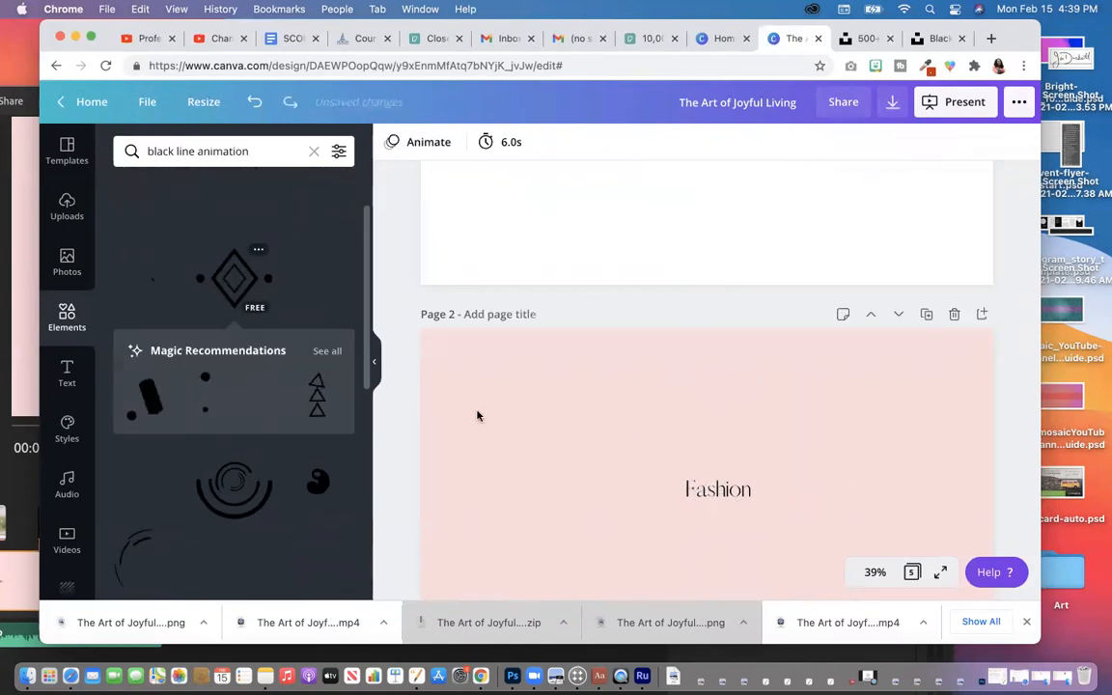
Step: On Page 2, add an animated line and a thick animated ring, undoing the ring
{"action": "left_click", "coordinate": [484, 422]}
{"action": "scroll", "coordinate": [485, 422], "scroll_direction": "down", "scroll_amount": 2}
{"action": "scroll", "coordinate": [485, 422], "scroll_direction": "down", "scroll_amount": 2}
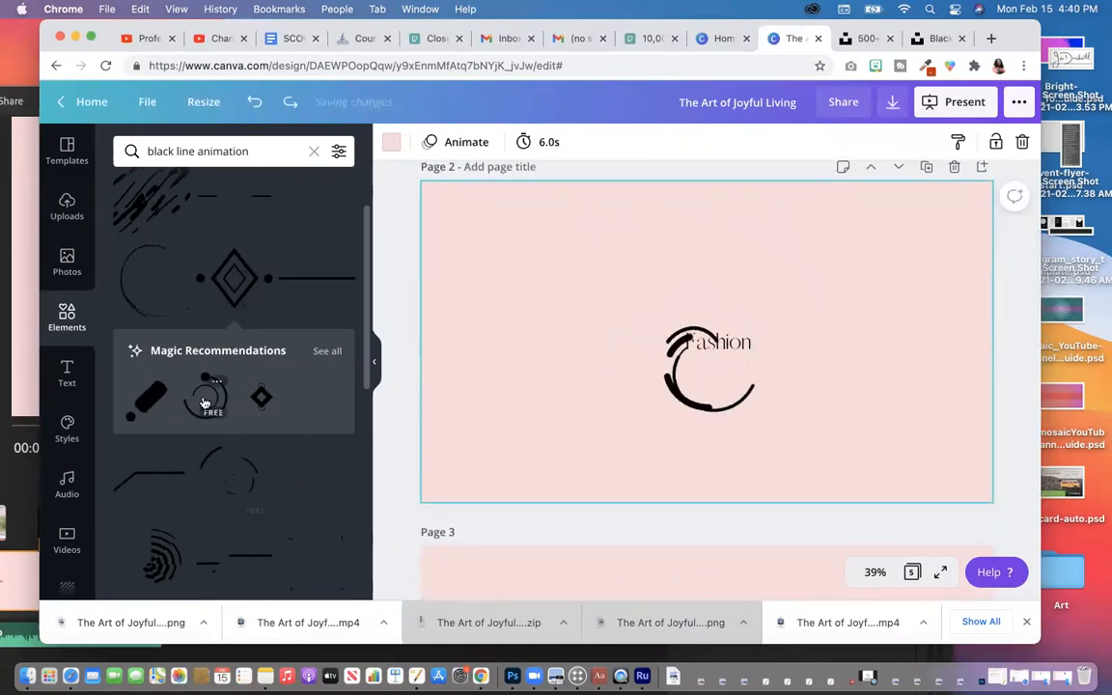
{"action": "left_click", "coordinate": [169, 481]}
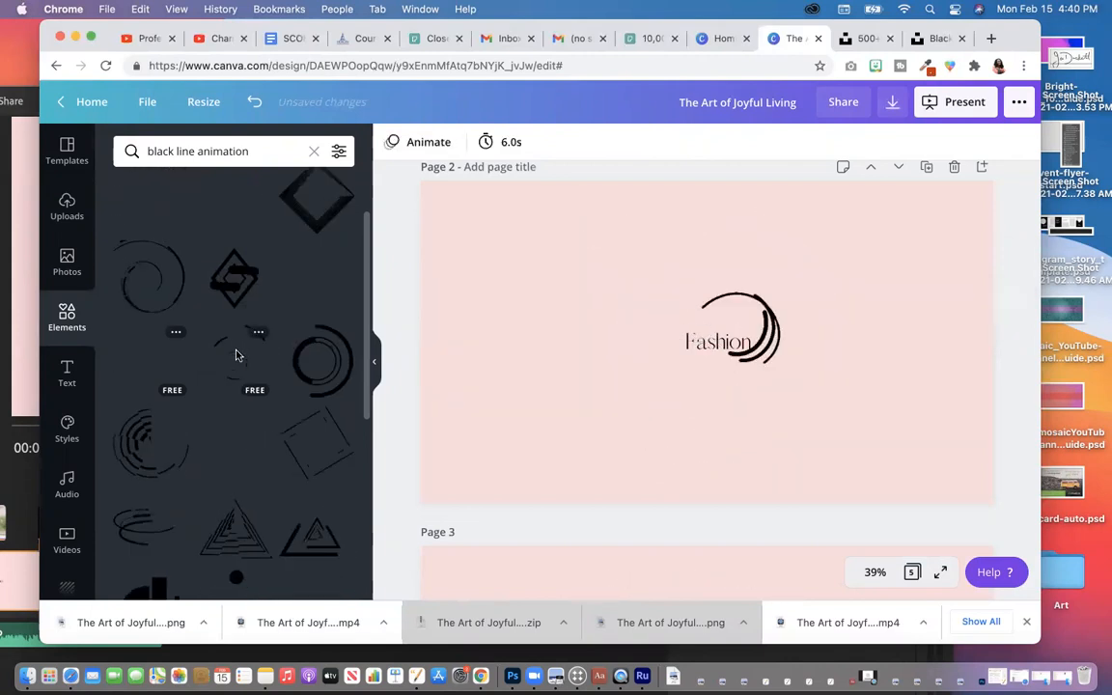
{"action": "left_click", "coordinate": [301, 388]}
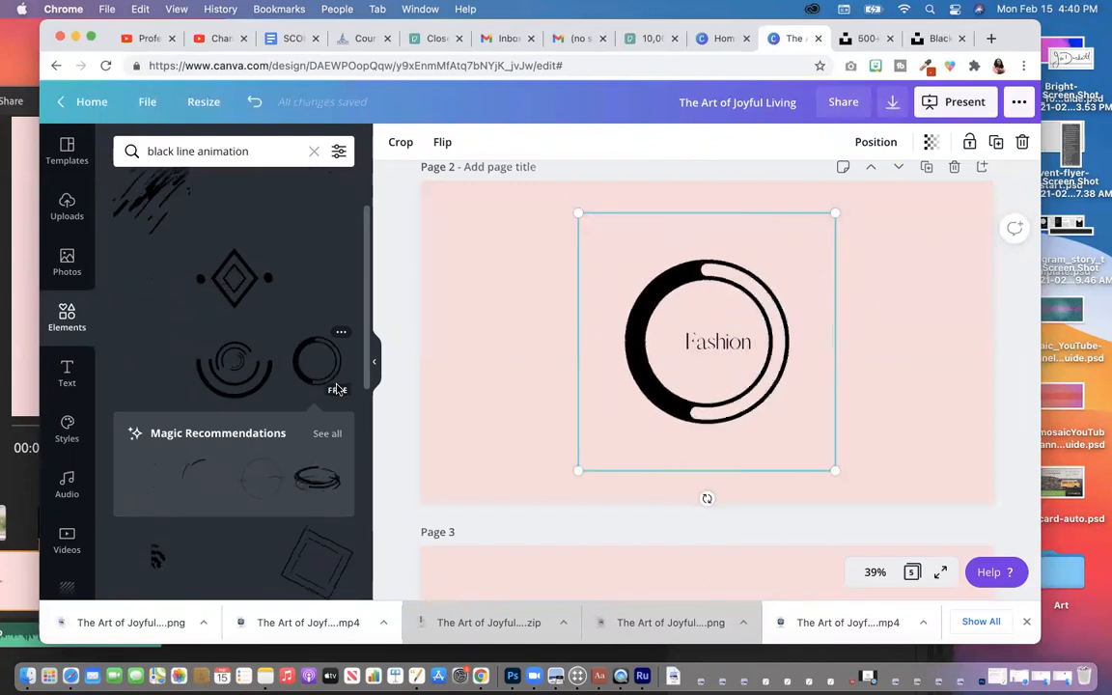
{"action": "key", "text": "super+z"}
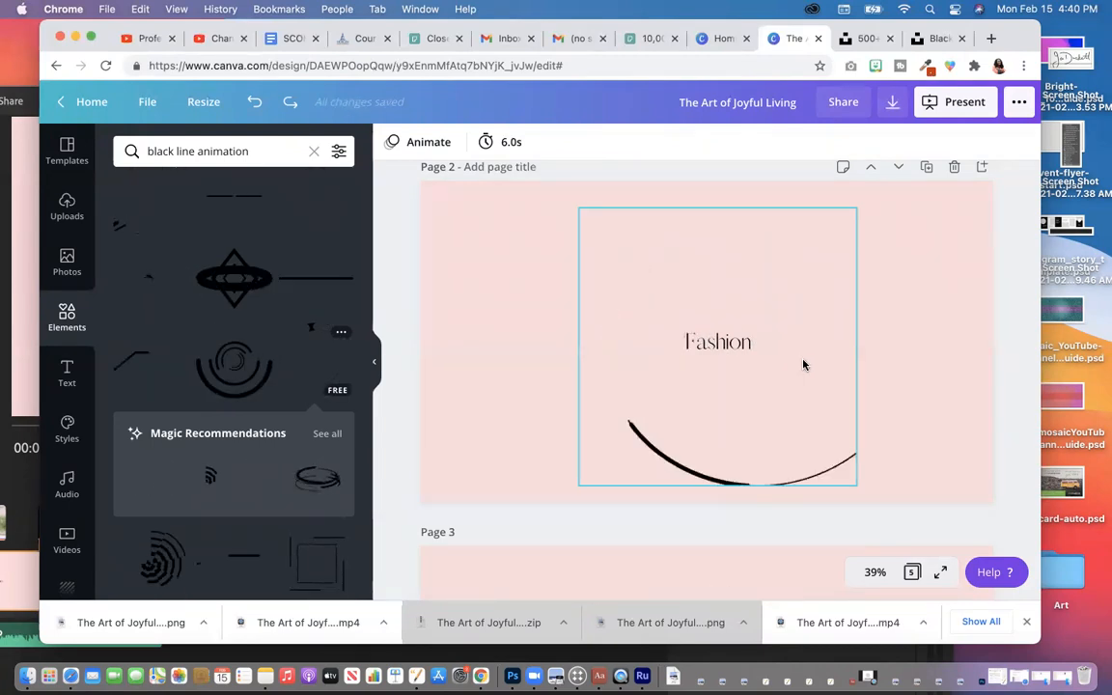
Step: In the Download options, keep MP4 Video as the file type
{"action": "scroll", "coordinate": [794, 373], "scroll_direction": "down", "scroll_amount": 3}
{"action": "scroll", "coordinate": [794, 373], "scroll_direction": "down", "scroll_amount": 5}
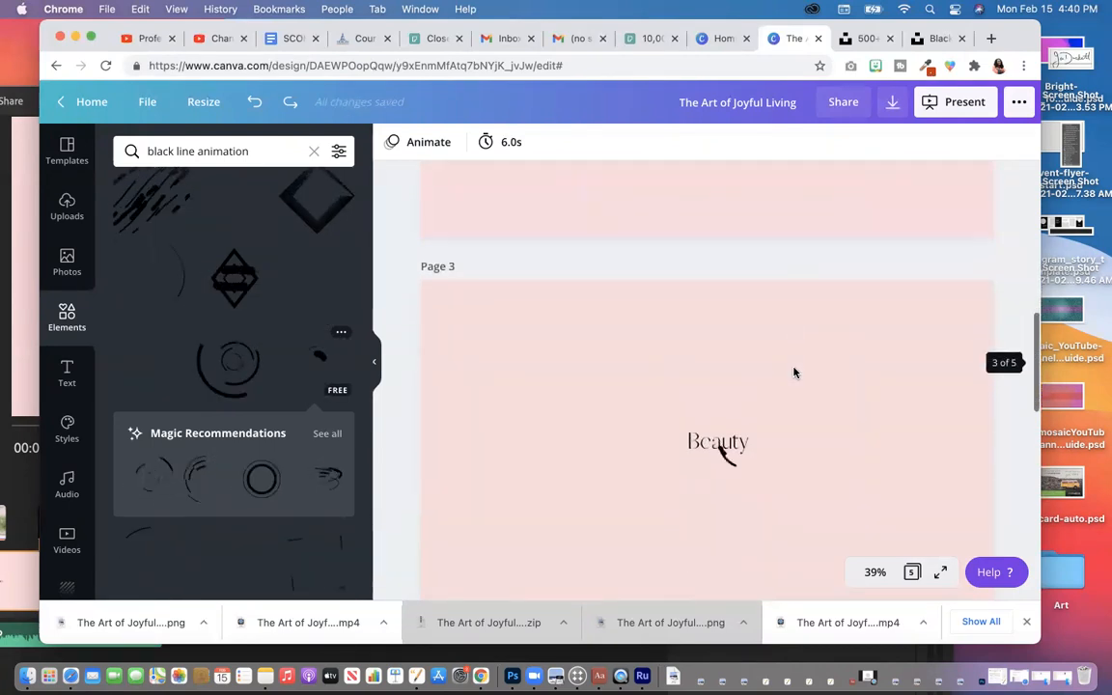
{"action": "scroll", "coordinate": [794, 373], "scroll_direction": "up", "scroll_amount": 15}
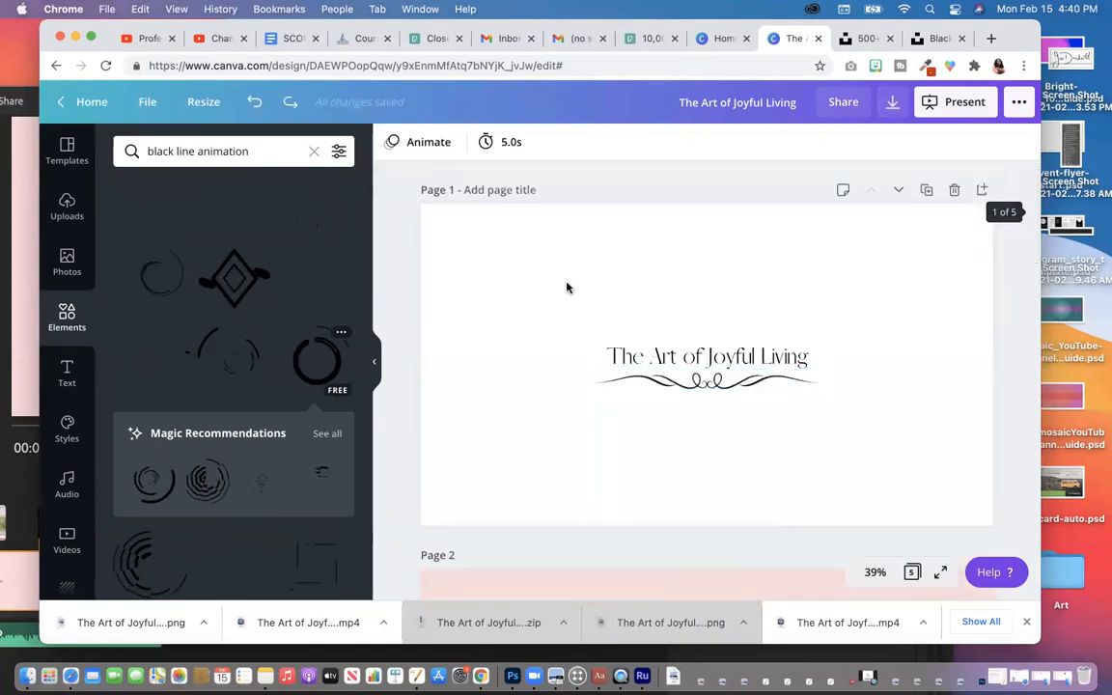
{"action": "scroll", "coordinate": [710, 378], "scroll_direction": "down", "scroll_amount": 18}
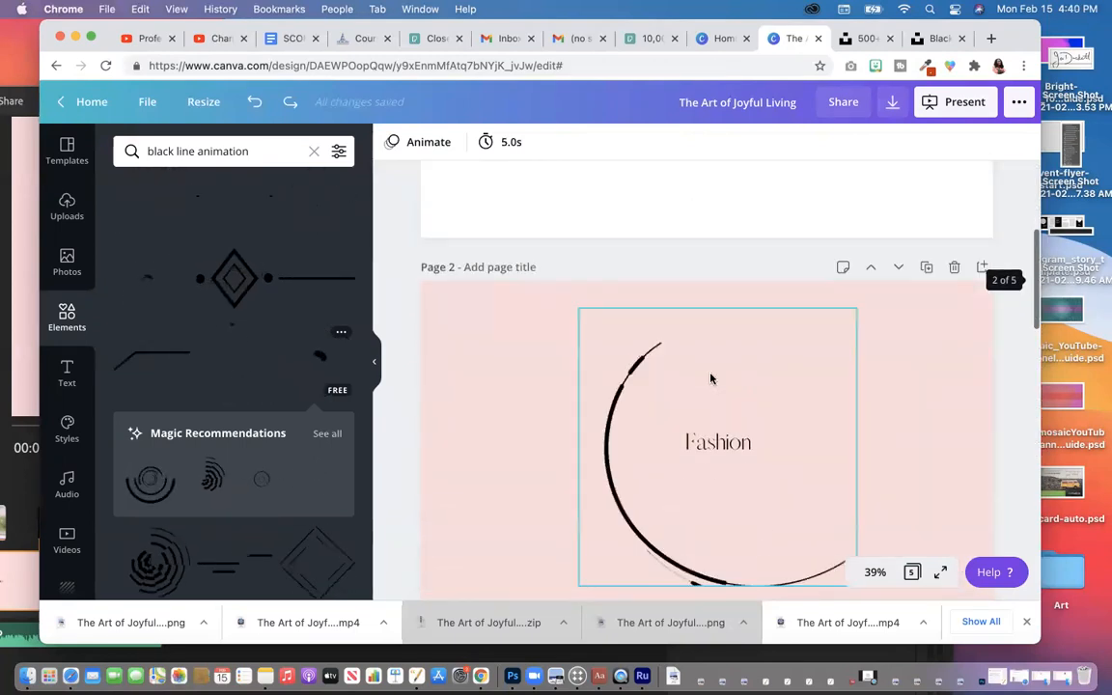
{"action": "scroll", "coordinate": [711, 378], "scroll_direction": "down", "scroll_amount": 3}
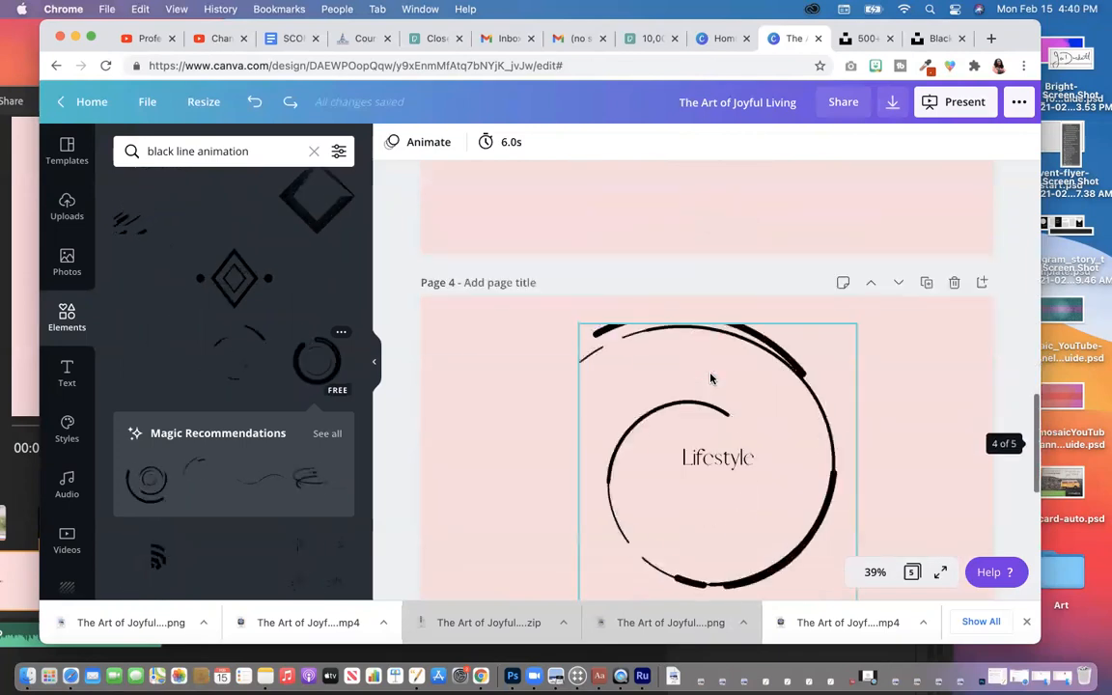
{"action": "scroll", "coordinate": [704, 249], "scroll_direction": "up", "scroll_amount": 1}
{"action": "scroll", "coordinate": [704, 249], "scroll_direction": "up", "scroll_amount": 1}
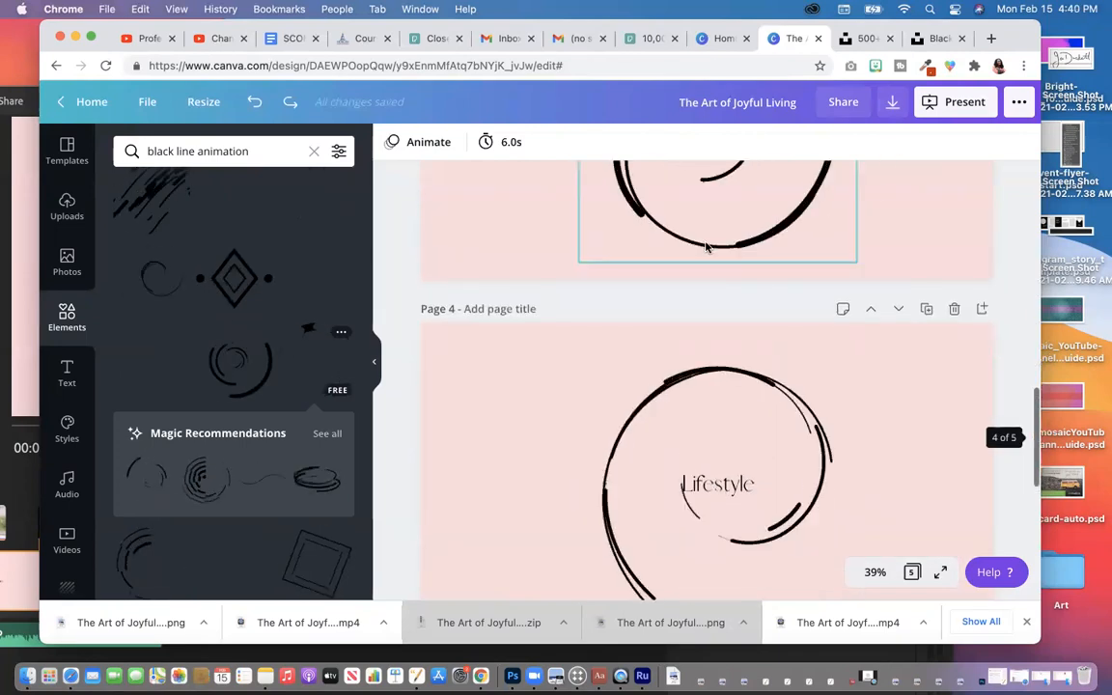
{"action": "left_click", "coordinate": [893, 104]}
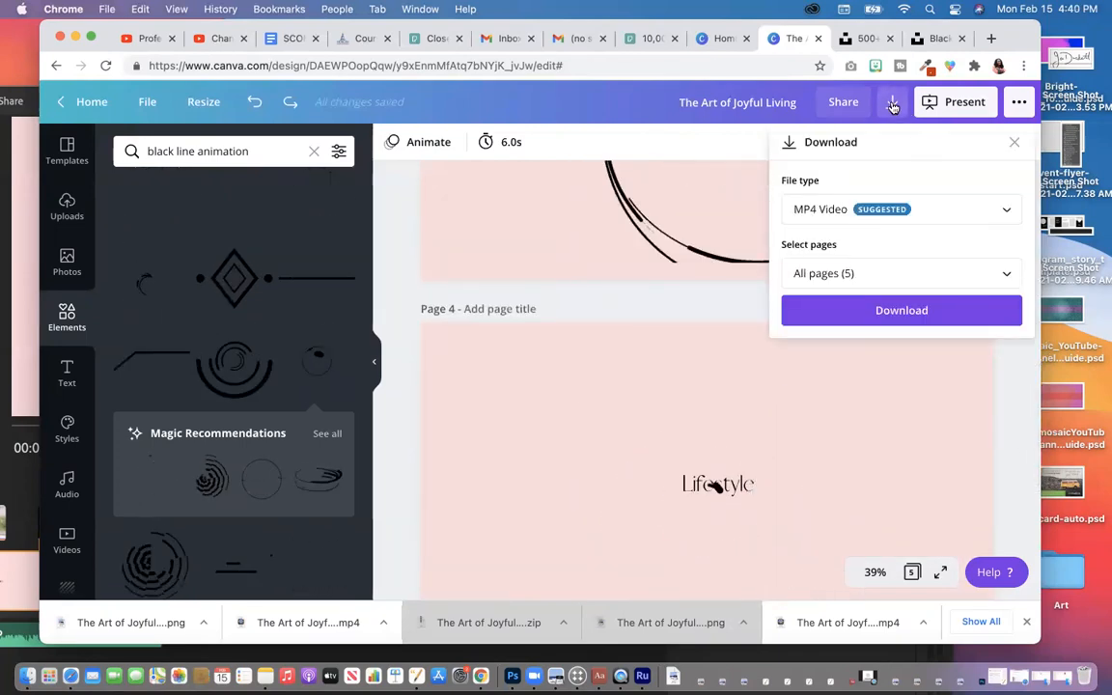
{"action": "left_click", "coordinate": [862, 218]}
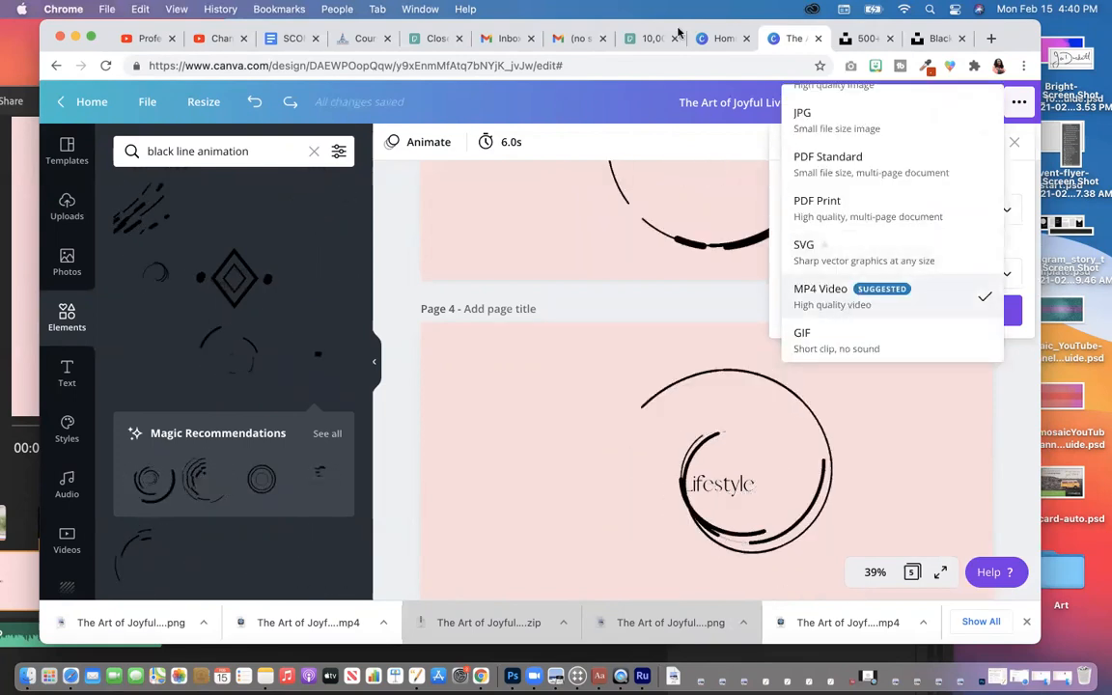
{"action": "left_click", "coordinate": [849, 305]}
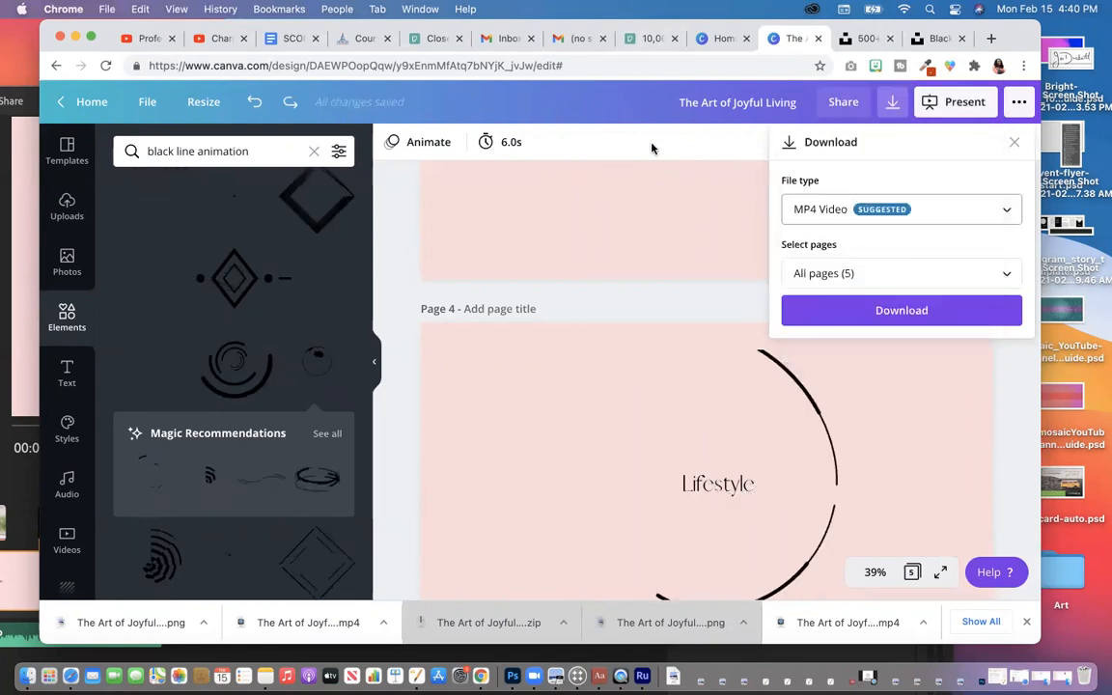
{"action": "left_click", "coordinate": [850, 207]}
{"action": "scroll", "coordinate": [847, 162], "scroll_direction": "up", "scroll_amount": 2}
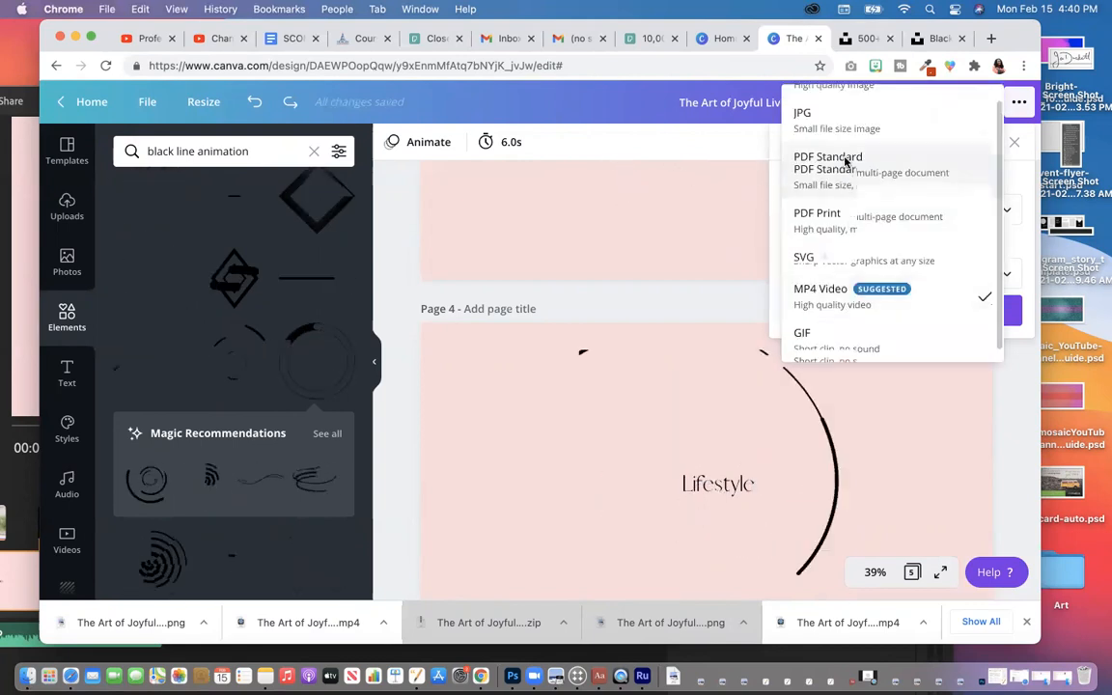
{"action": "scroll", "coordinate": [846, 164], "scroll_direction": "down", "scroll_amount": 2}
{"action": "left_click", "coordinate": [865, 289]}
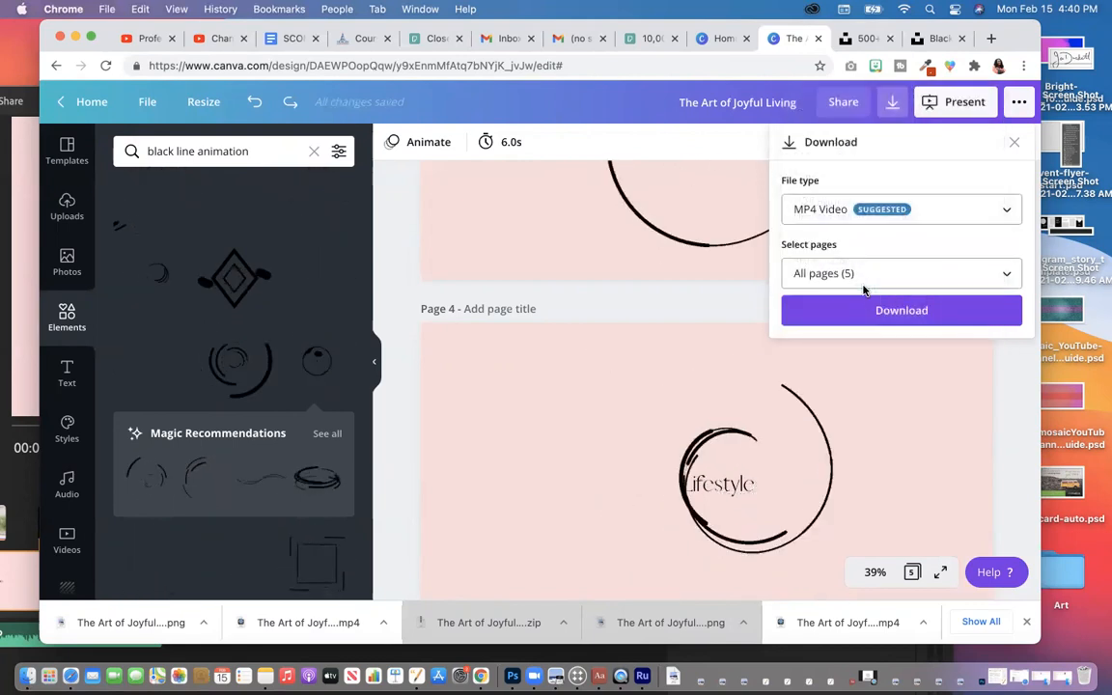
Step: Limit the export to pages 2, 3 and 4, then open the downloaded MP4
{"action": "left_click", "coordinate": [863, 276]}
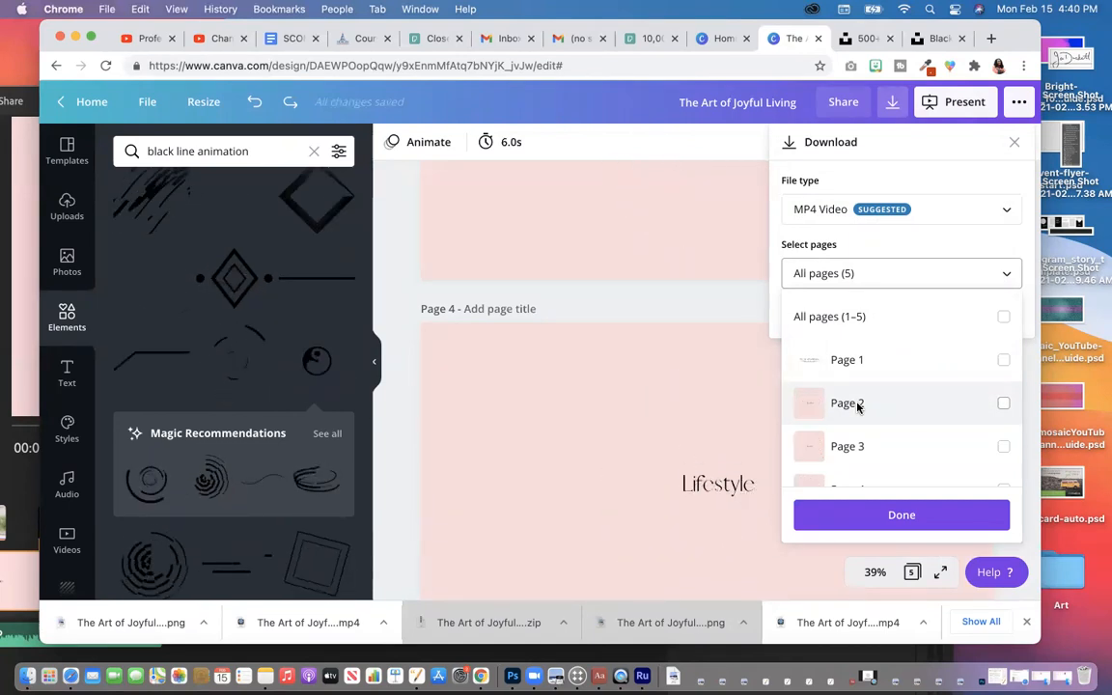
{"action": "left_click", "coordinate": [856, 405]}
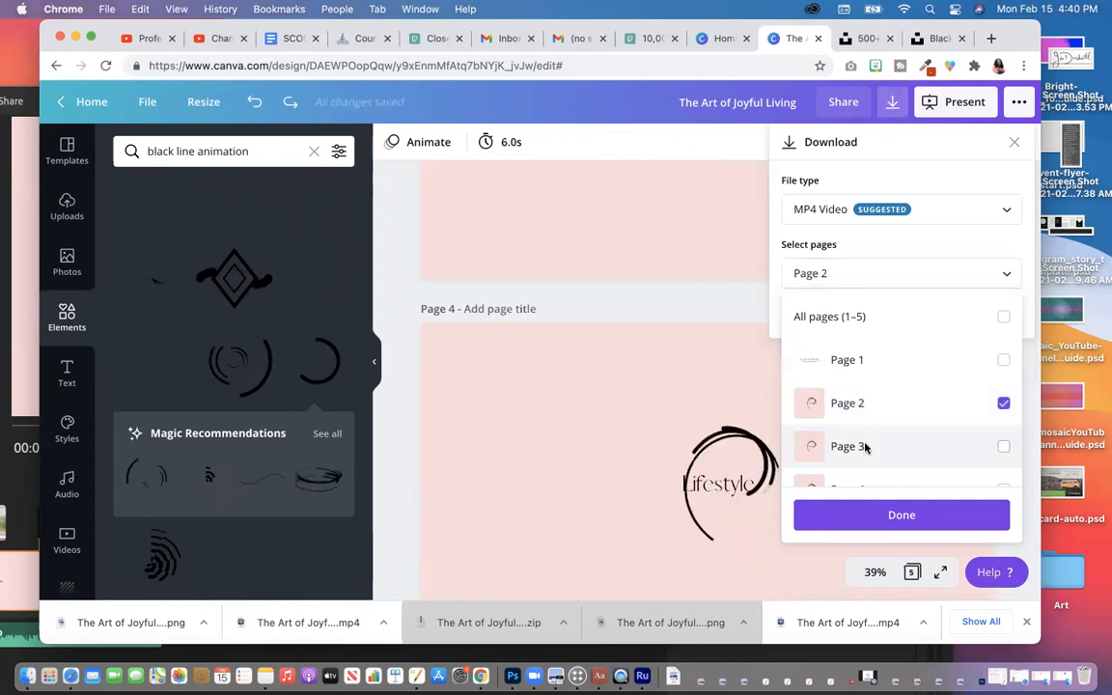
{"action": "left_click", "coordinate": [864, 446]}
{"action": "scroll", "coordinate": [864, 446], "scroll_direction": "down", "scroll_amount": 1}
{"action": "left_click", "coordinate": [862, 440]}
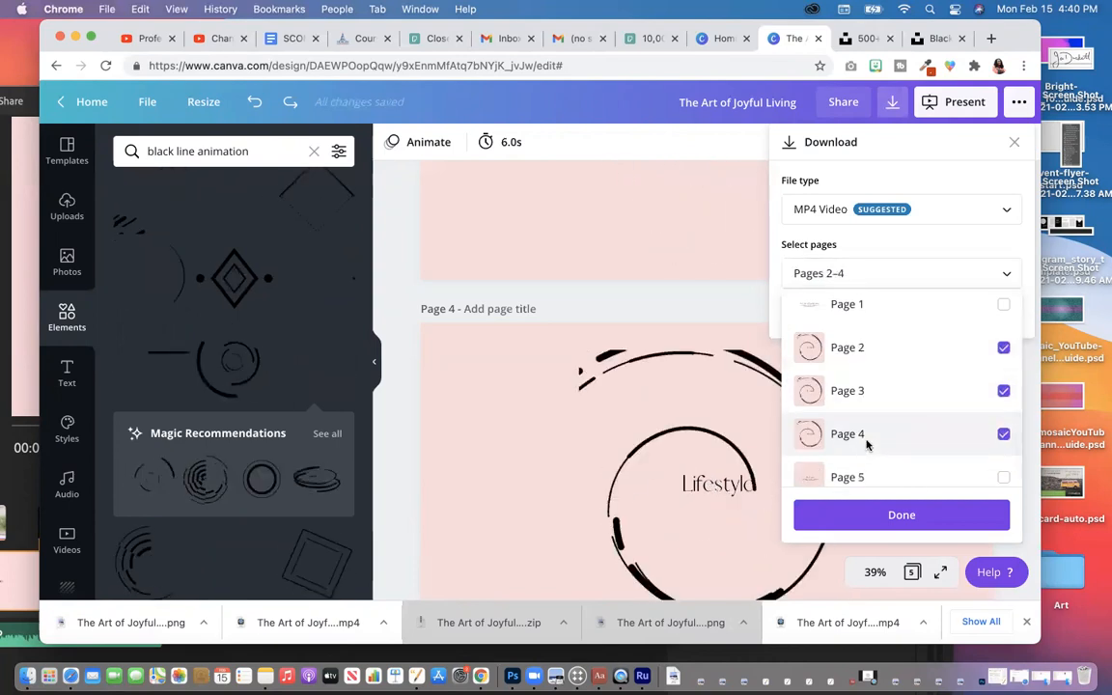
{"action": "left_click", "coordinate": [897, 518]}
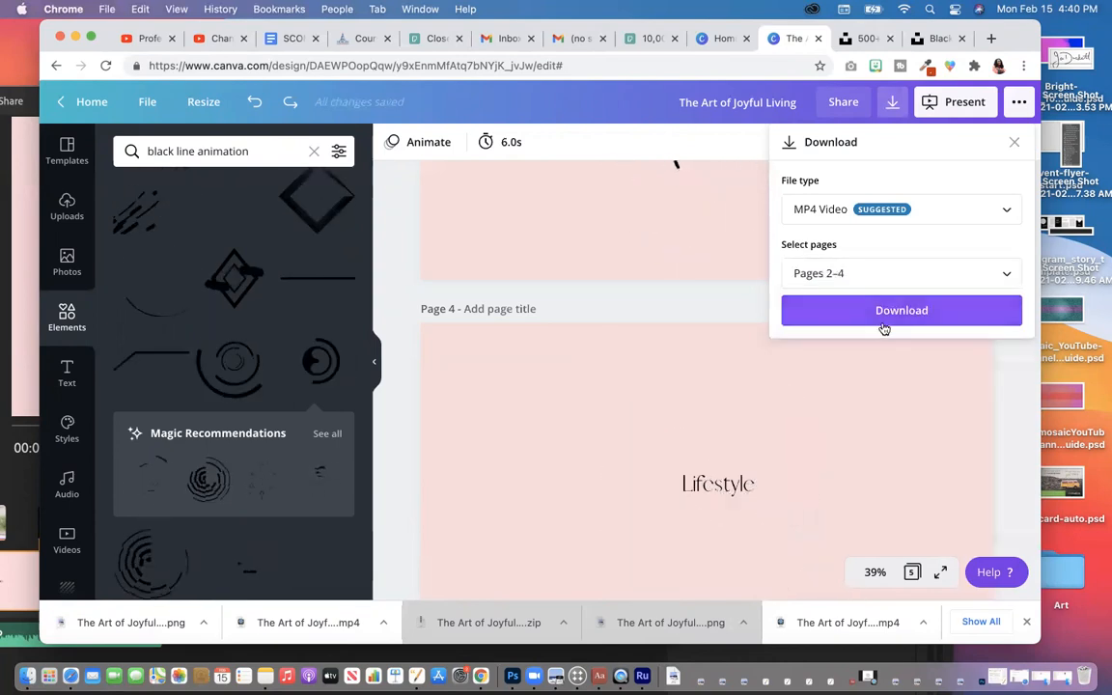
{"action": "left_click", "coordinate": [818, 273]}
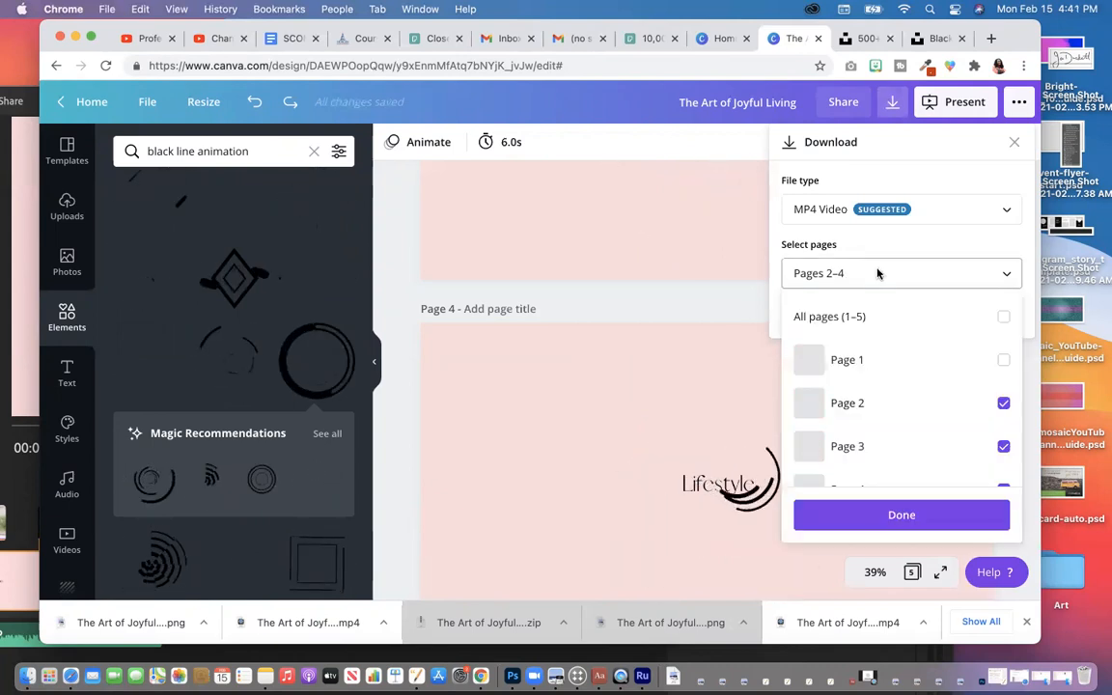
{"action": "scroll", "coordinate": [878, 426], "scroll_direction": "down", "scroll_amount": 1}
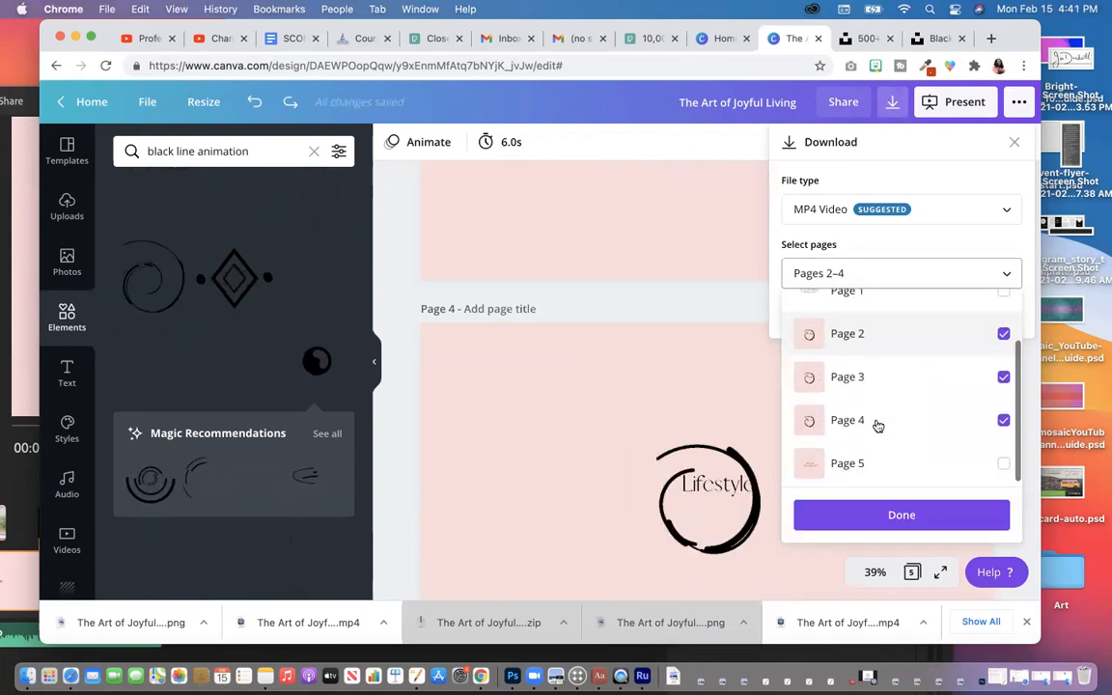
{"action": "left_click", "coordinate": [874, 515]}
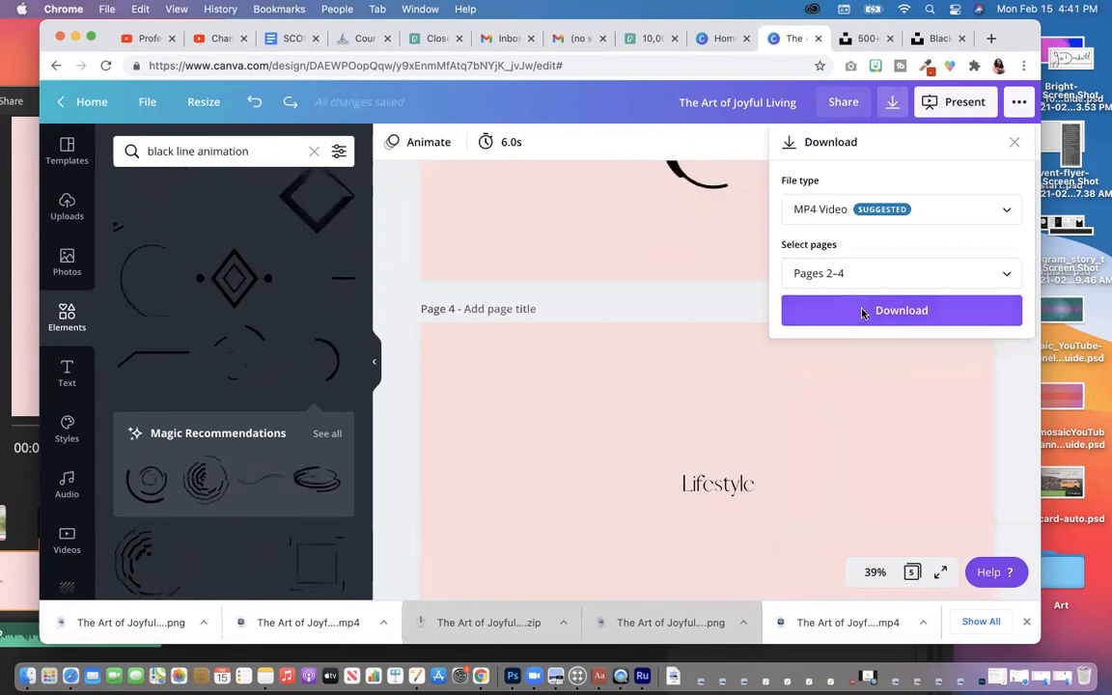
{"action": "left_click", "coordinate": [332, 623]}
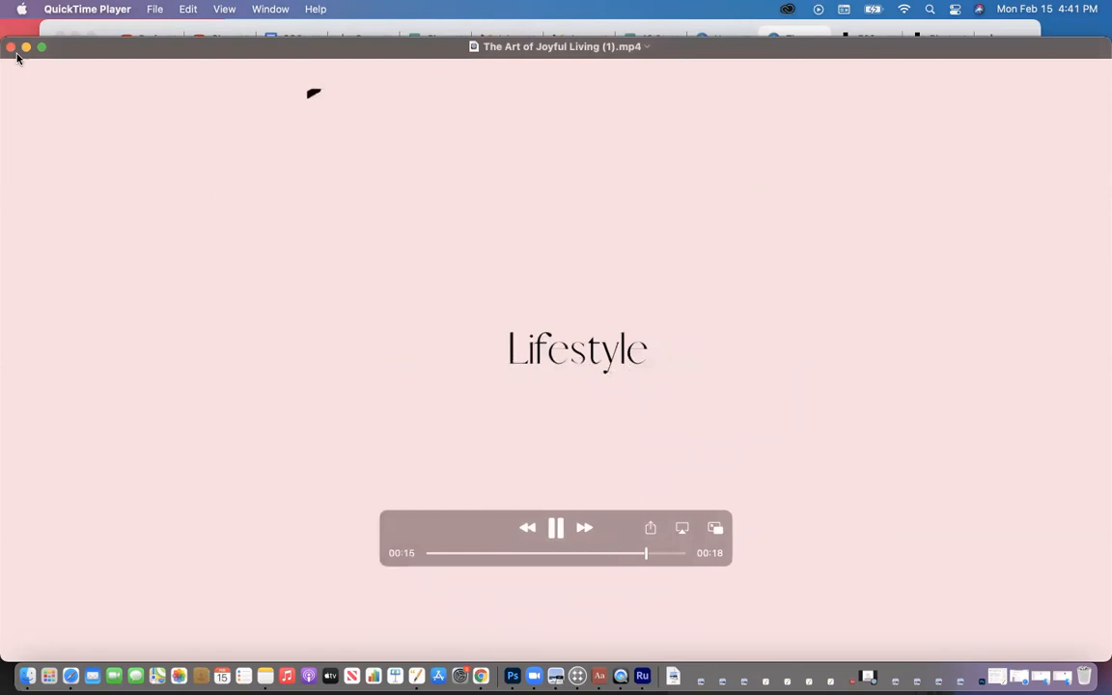
Step: Close the QuickTime preview of the exported MP4 video
{"action": "left_click", "coordinate": [11, 46]}
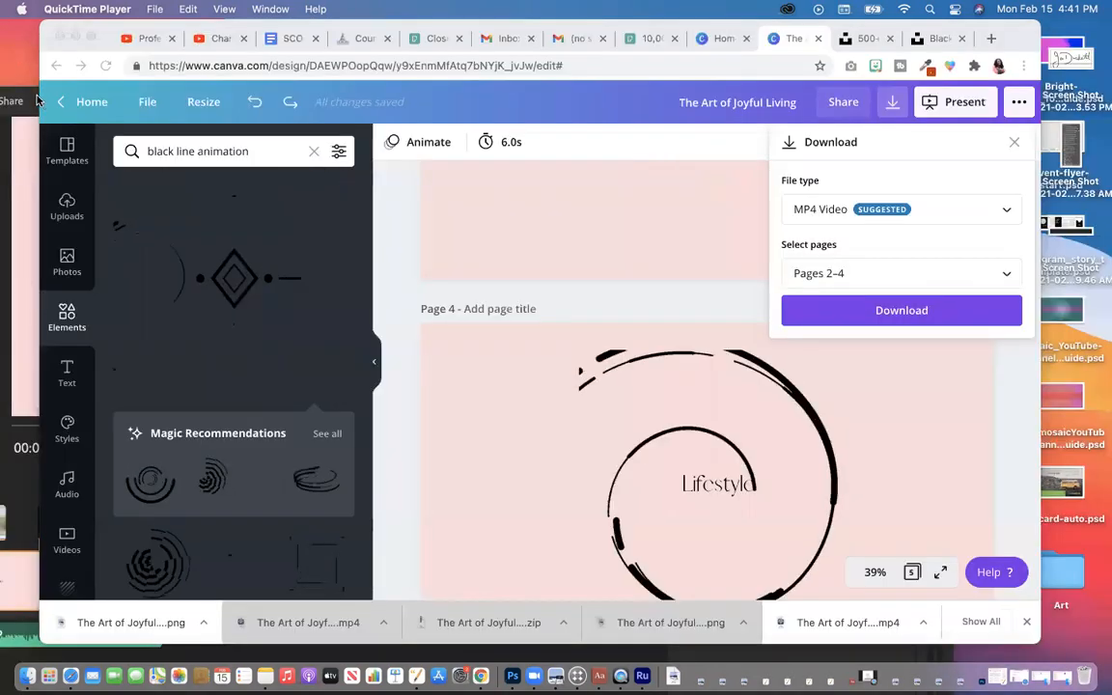
Step: In Premiere Rush, open the Media browser filtered to Videos Only
{"action": "left_click", "coordinate": [23, 206]}
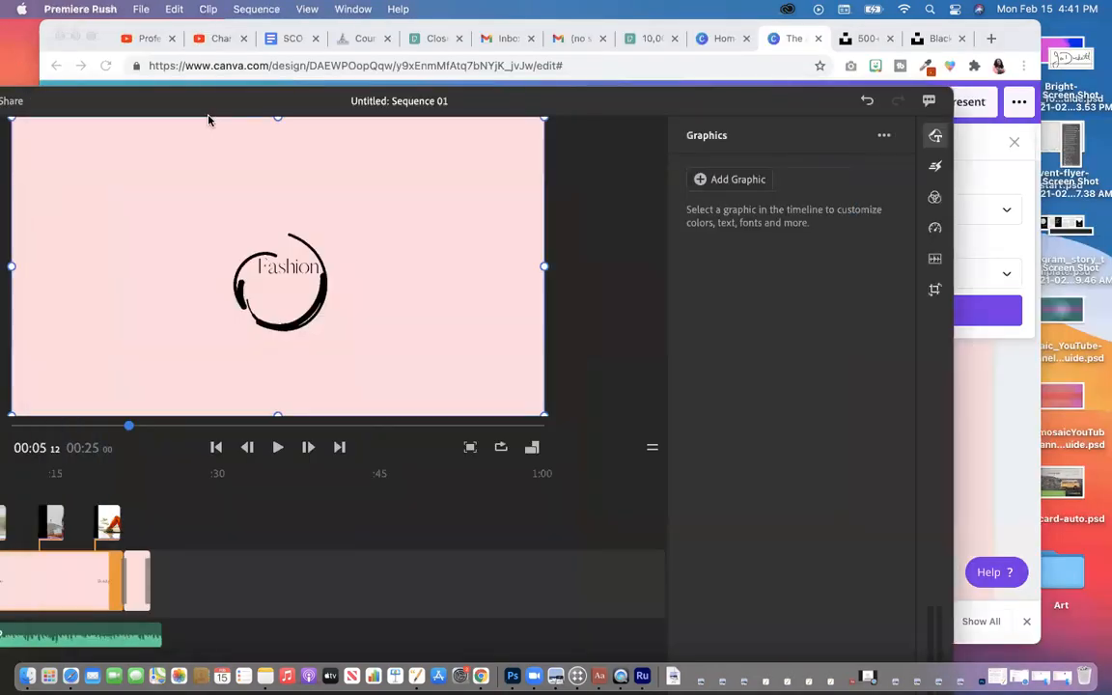
{"action": "left_click_drag", "start_coordinate": [210, 95], "coordinate": [385, 9]}
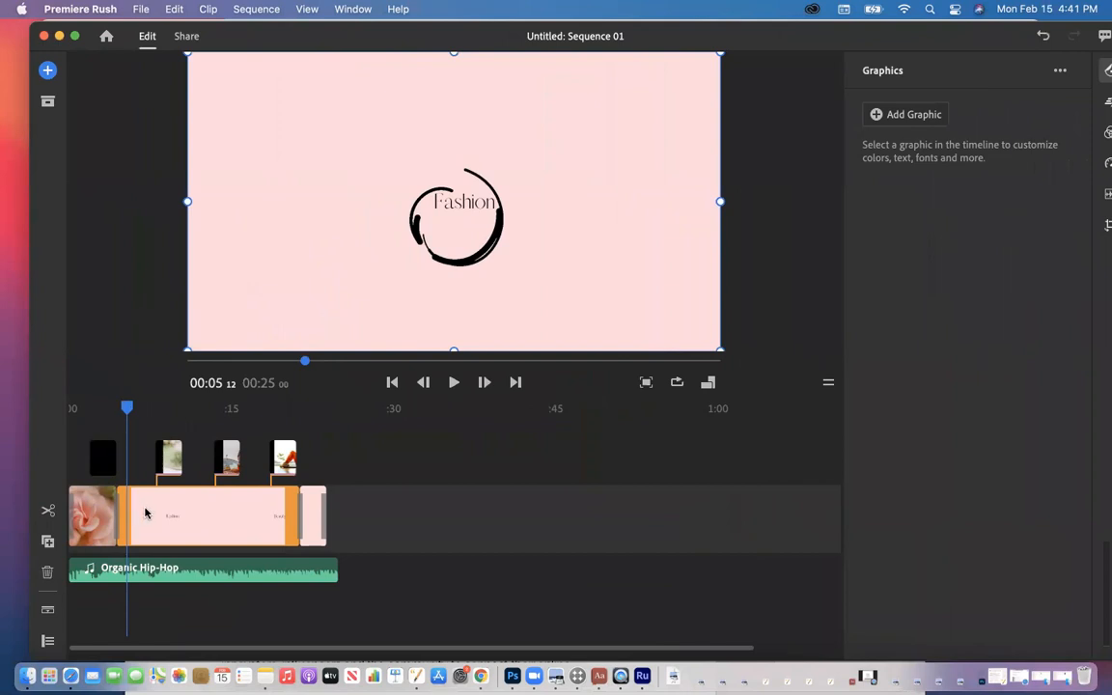
{"action": "left_click", "coordinate": [48, 68]}
{"action": "left_click", "coordinate": [125, 106]}
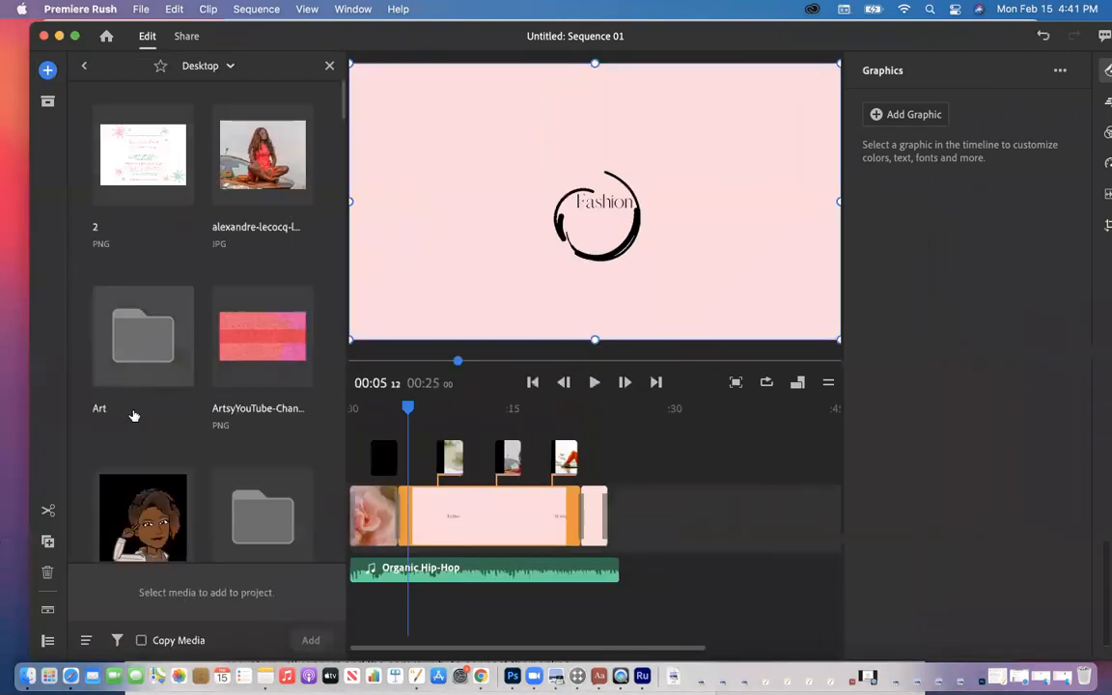
{"action": "left_click", "coordinate": [116, 640]}
{"action": "left_click", "coordinate": [120, 557]}
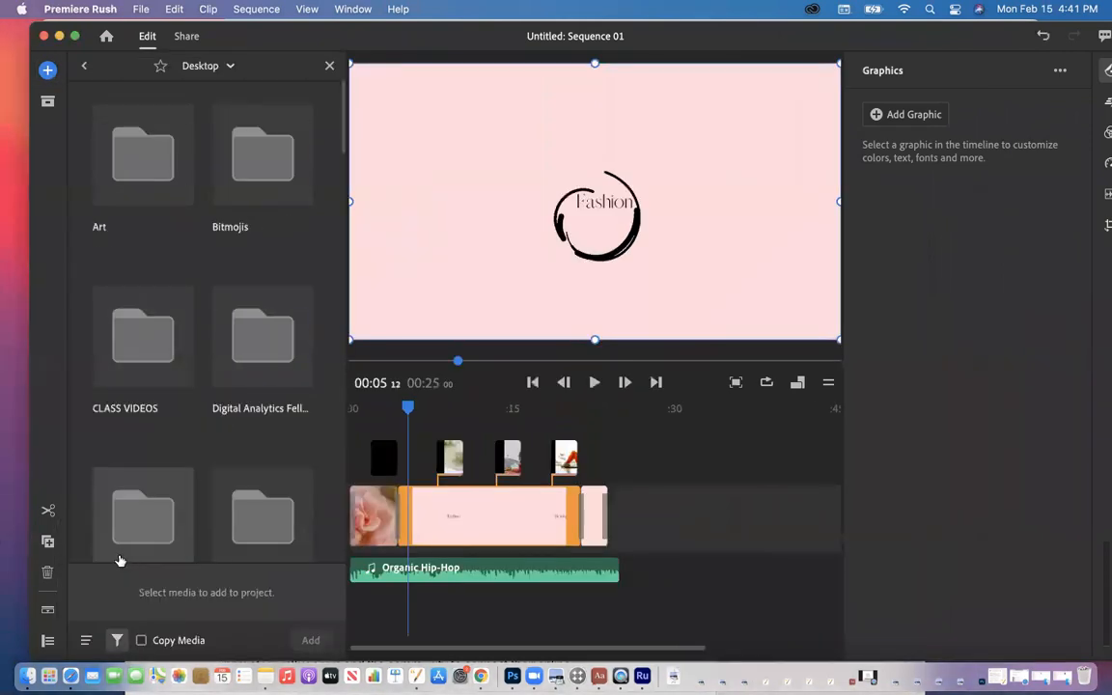
{"action": "scroll", "coordinate": [162, 524], "scroll_direction": "down", "scroll_amount": 5}
{"action": "scroll", "coordinate": [162, 524], "scroll_direction": "up", "scroll_amount": 5}
{"action": "scroll", "coordinate": [162, 524], "scroll_direction": "down", "scroll_amount": 3}
{"action": "scroll", "coordinate": [162, 524], "scroll_direction": "down", "scroll_amount": 5}
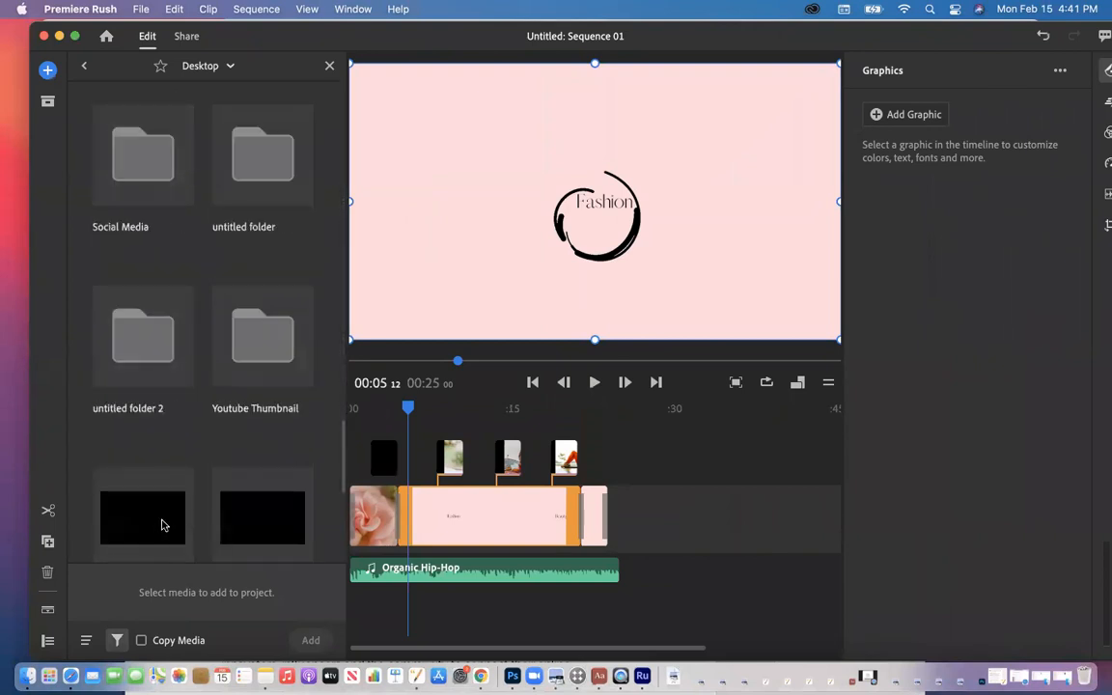
{"action": "scroll", "coordinate": [163, 524], "scroll_direction": "up", "scroll_amount": 3}
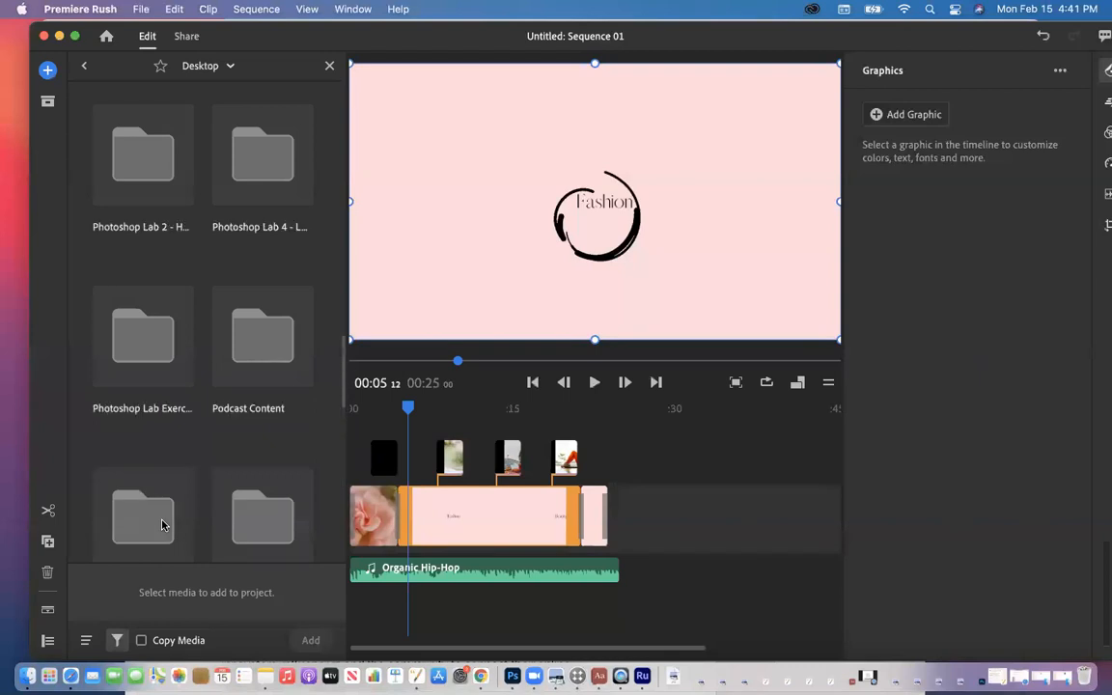
{"action": "scroll", "coordinate": [163, 524], "scroll_direction": "up", "scroll_amount": 5}
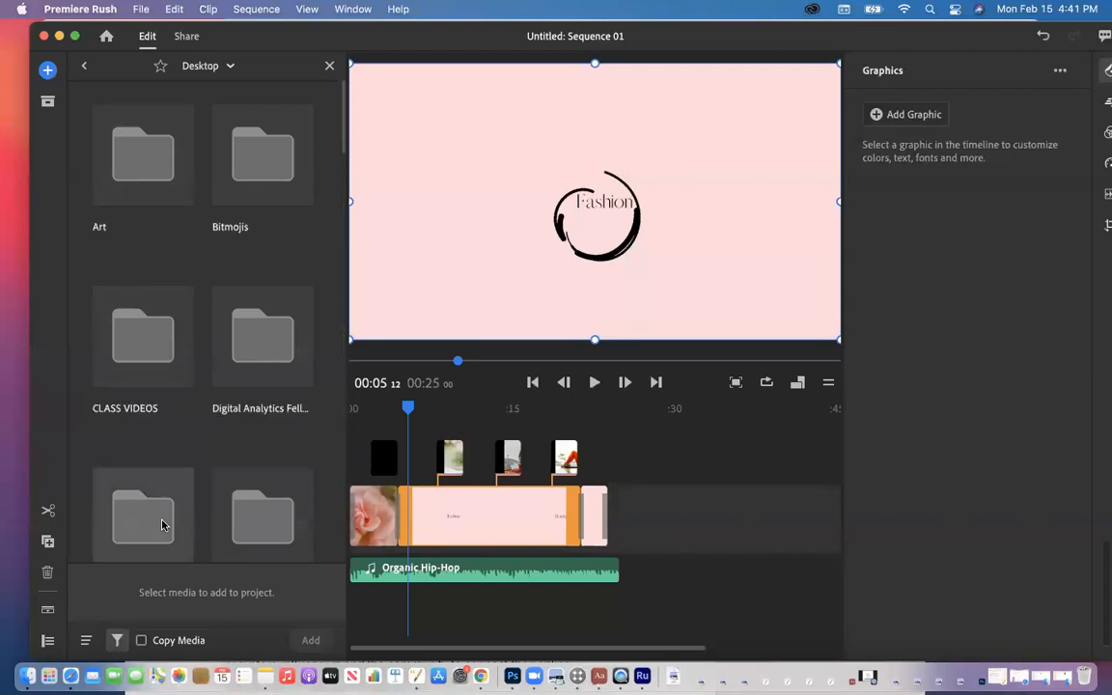
Step: Switch to the Downloads folder and select The Art of Joyful Living video
{"action": "left_click", "coordinate": [208, 85]}
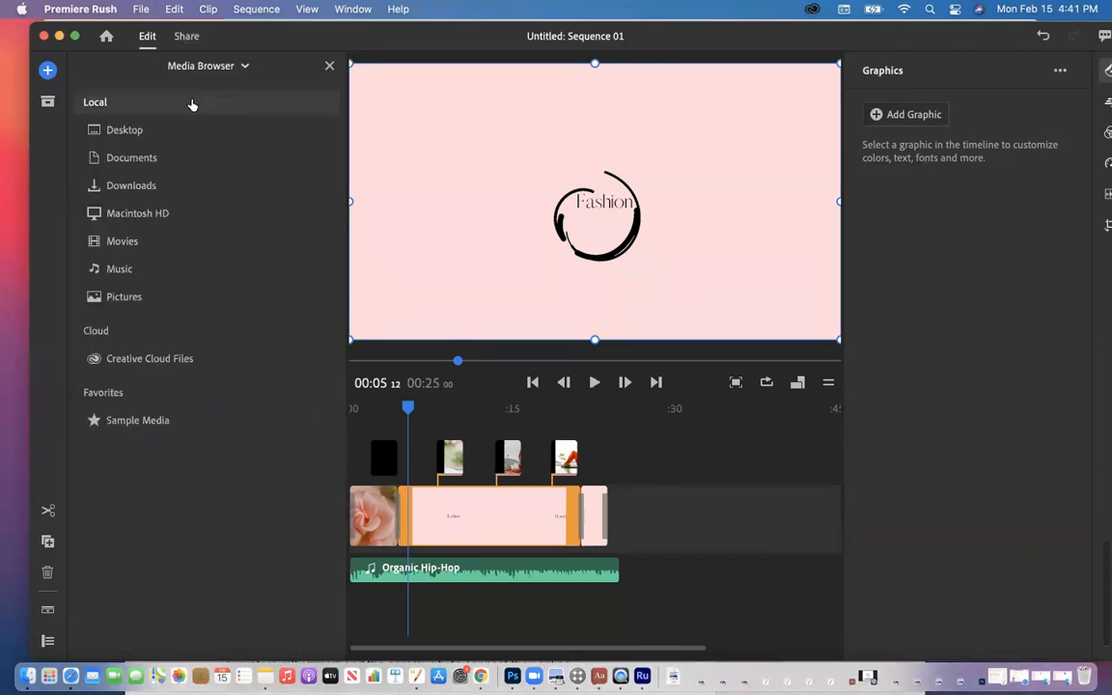
{"action": "left_click", "coordinate": [130, 184]}
{"action": "scroll", "coordinate": [134, 238], "scroll_direction": "down", "scroll_amount": 3}
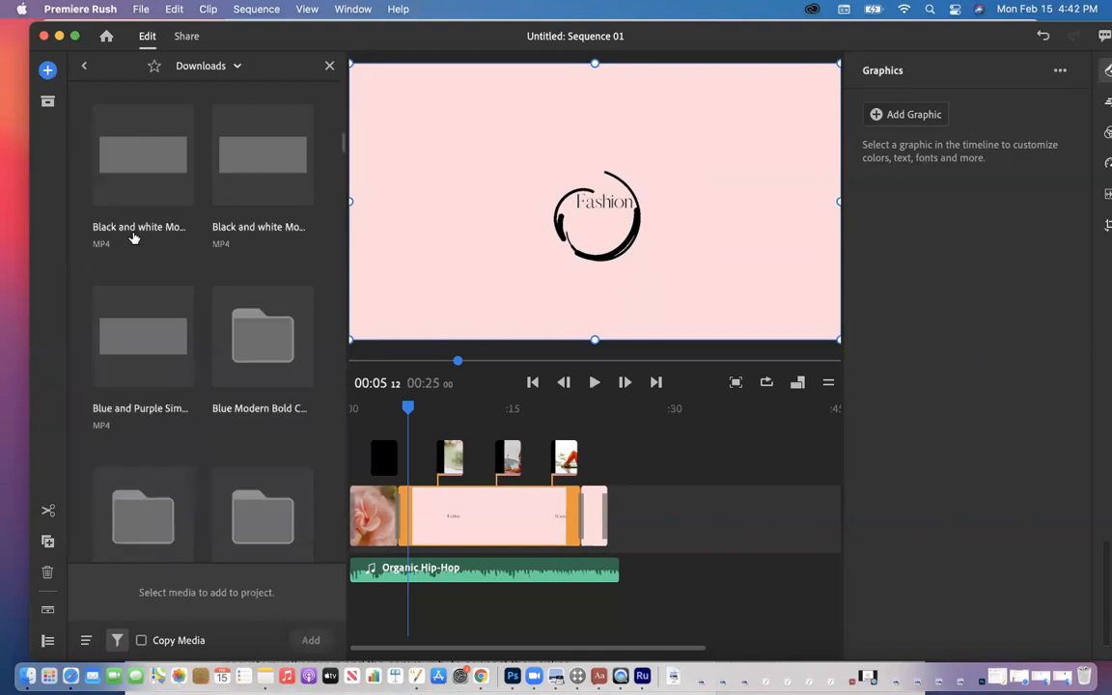
{"action": "scroll", "coordinate": [134, 238], "scroll_direction": "down", "scroll_amount": 6}
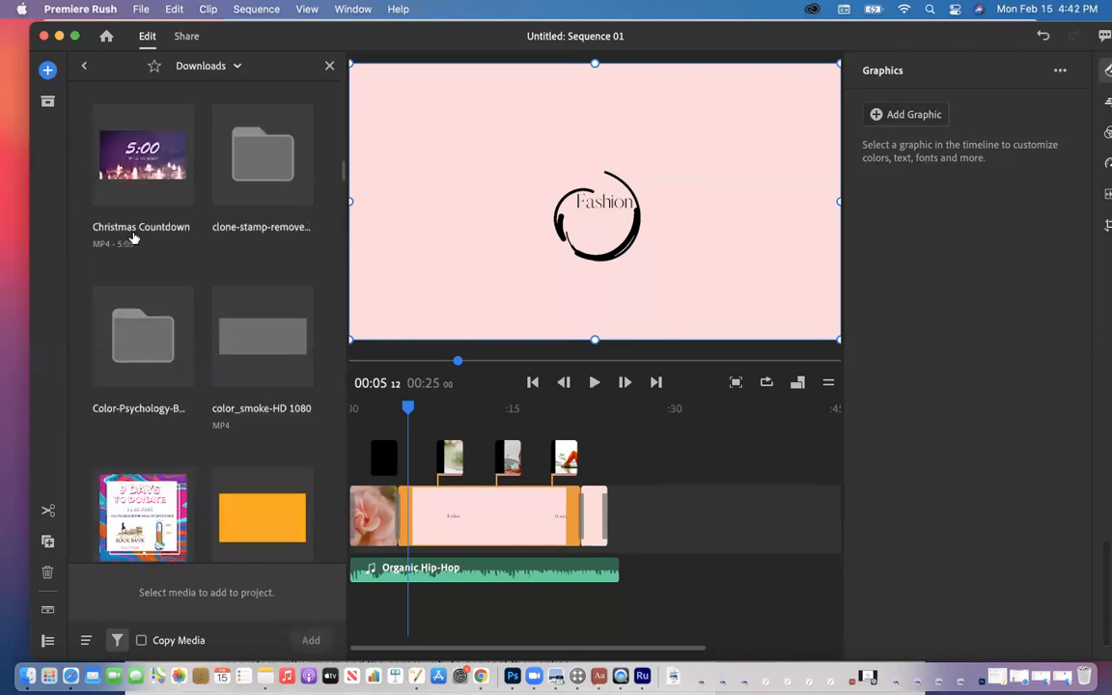
{"action": "scroll", "coordinate": [134, 239], "scroll_direction": "down", "scroll_amount": 8}
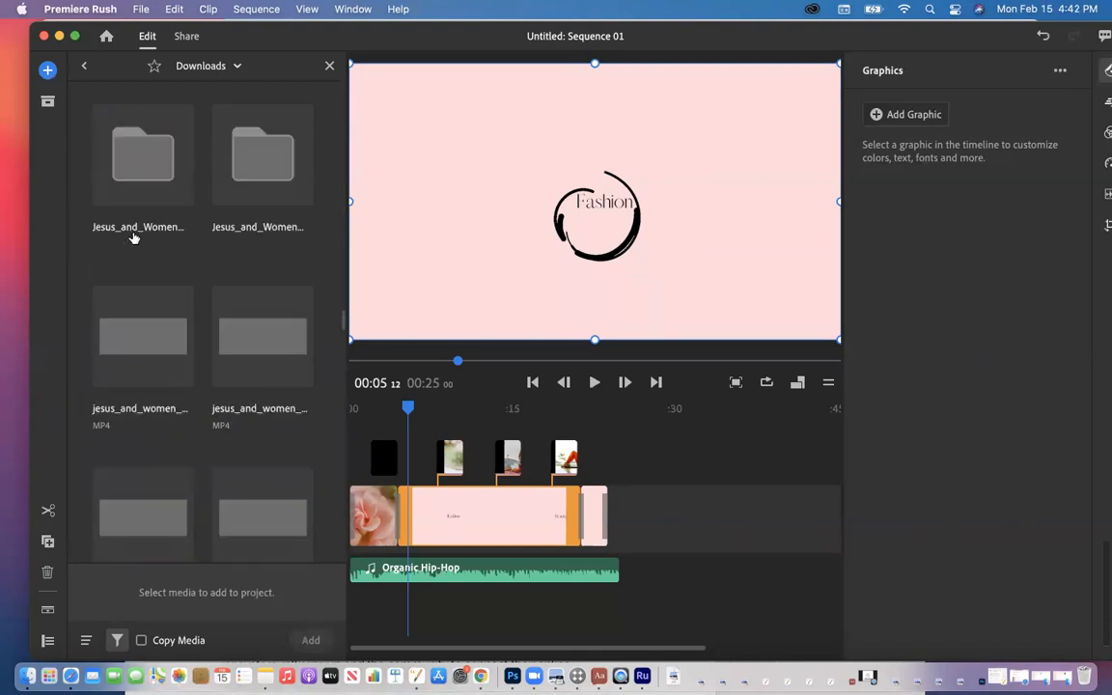
{"action": "scroll", "coordinate": [135, 238], "scroll_direction": "down", "scroll_amount": 6}
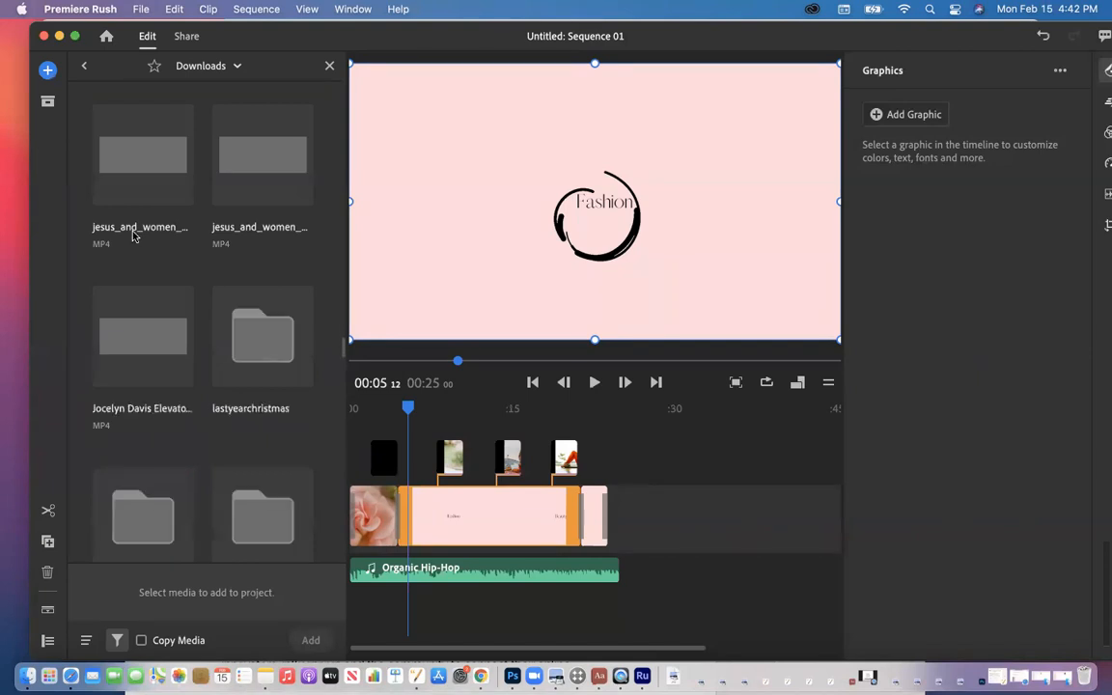
{"action": "scroll", "coordinate": [134, 236], "scroll_direction": "down", "scroll_amount": 10}
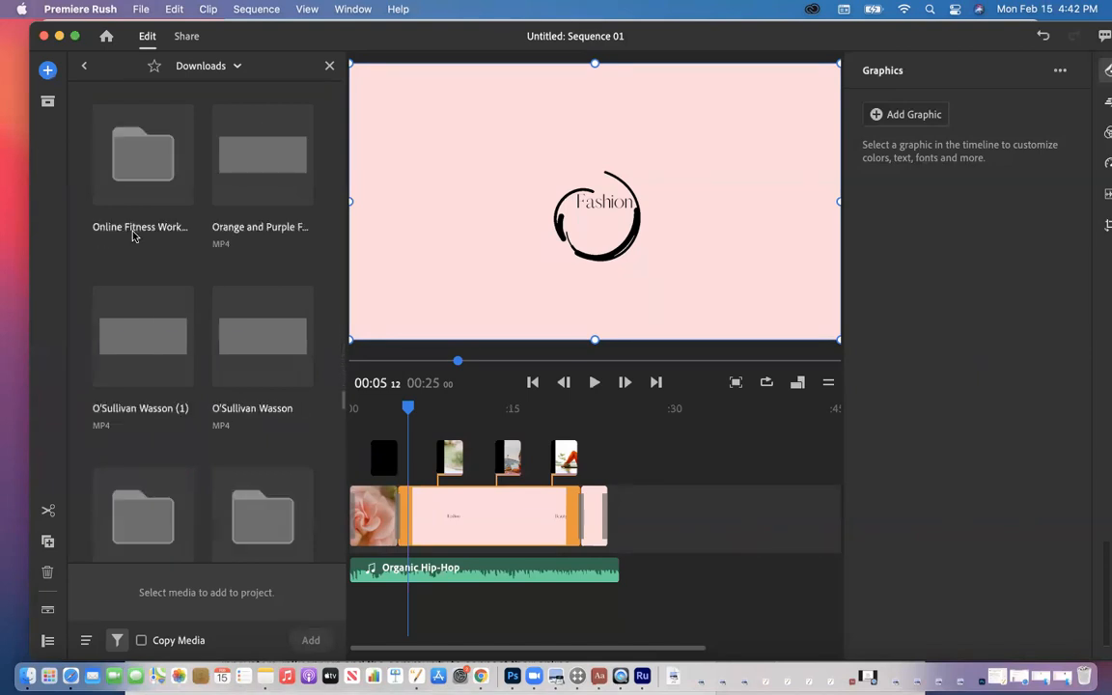
{"action": "scroll", "coordinate": [134, 235], "scroll_direction": "down", "scroll_amount": 8}
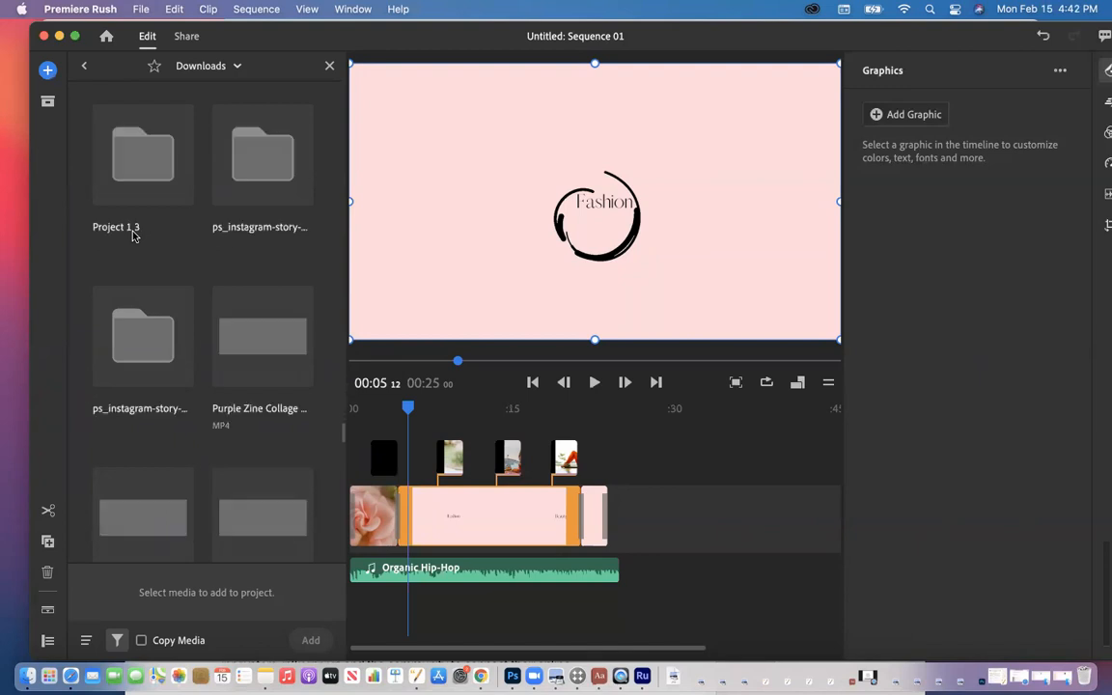
{"action": "scroll", "coordinate": [134, 236], "scroll_direction": "down", "scroll_amount": 2}
{"action": "left_click_drag", "start_coordinate": [322, 41], "coordinate": [259, 11]}
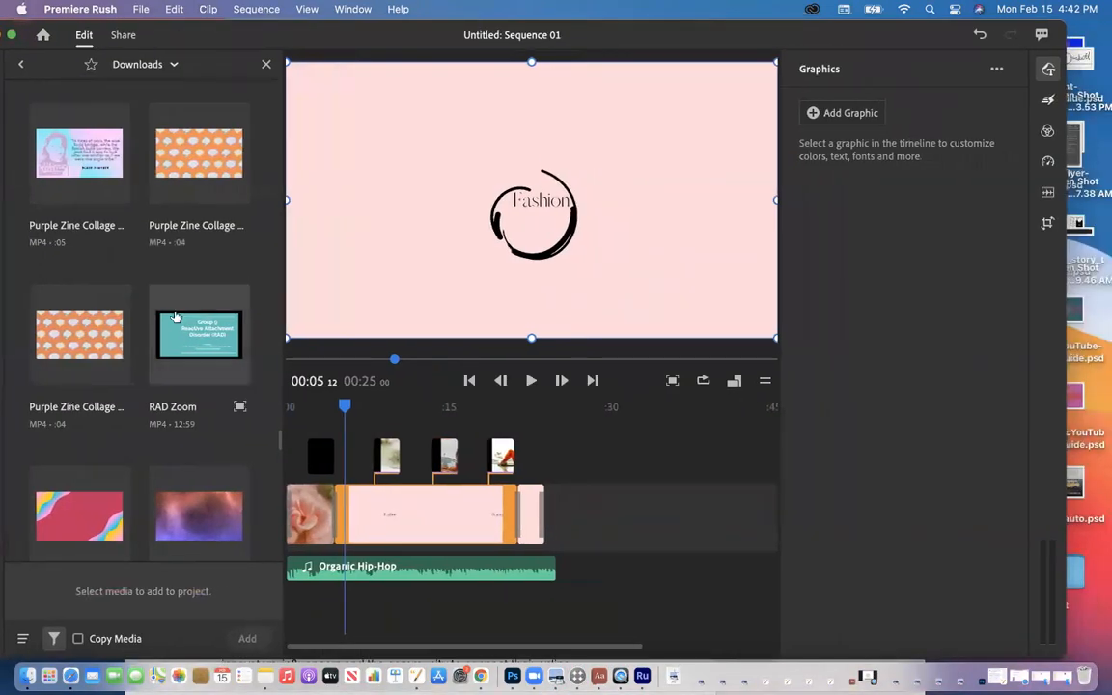
{"action": "scroll", "coordinate": [175, 317], "scroll_direction": "down", "scroll_amount": 10}
{"action": "scroll", "coordinate": [174, 317], "scroll_direction": "down", "scroll_amount": 12}
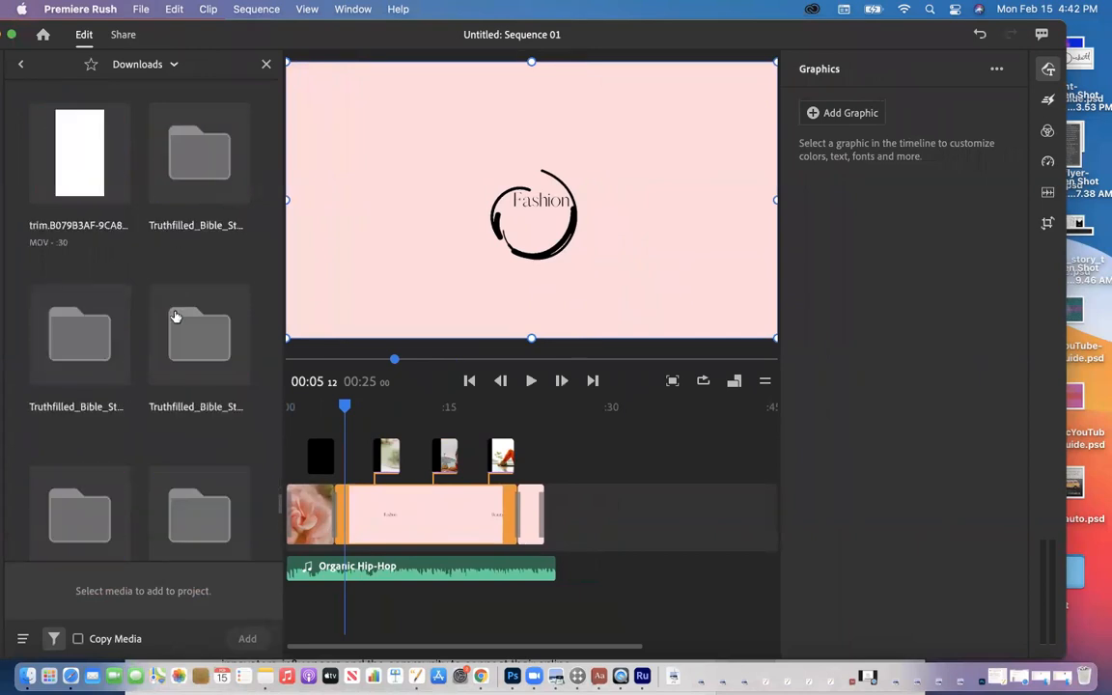
{"action": "scroll", "coordinate": [175, 317], "scroll_direction": "up", "scroll_amount": 4}
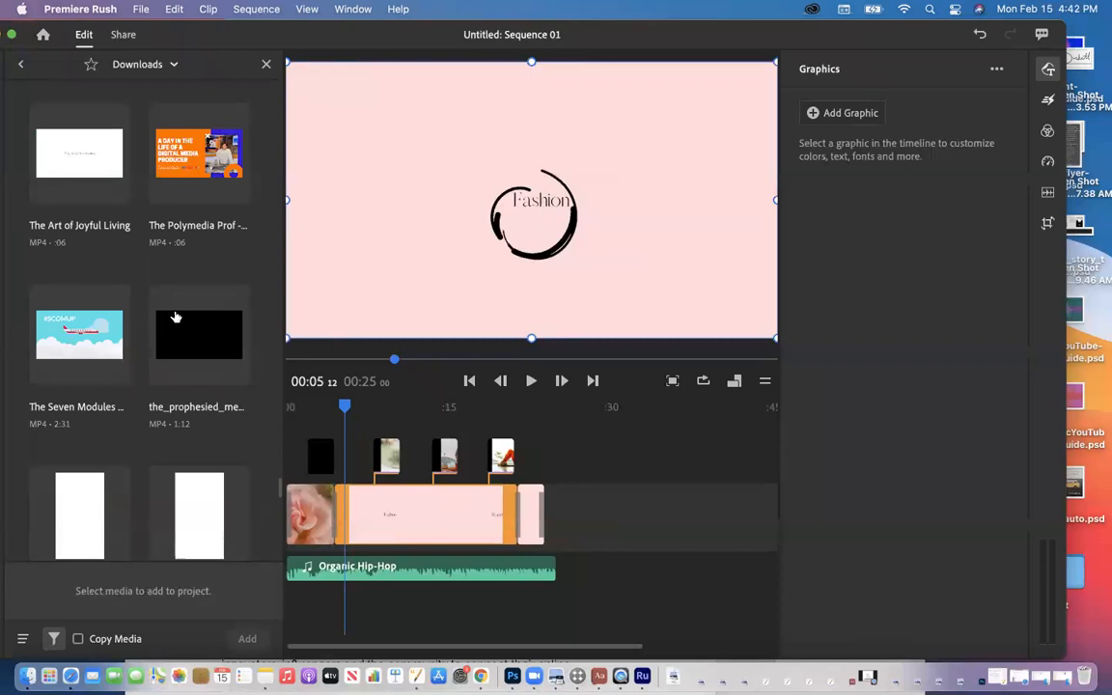
{"action": "scroll", "coordinate": [175, 317], "scroll_direction": "up", "scroll_amount": 3}
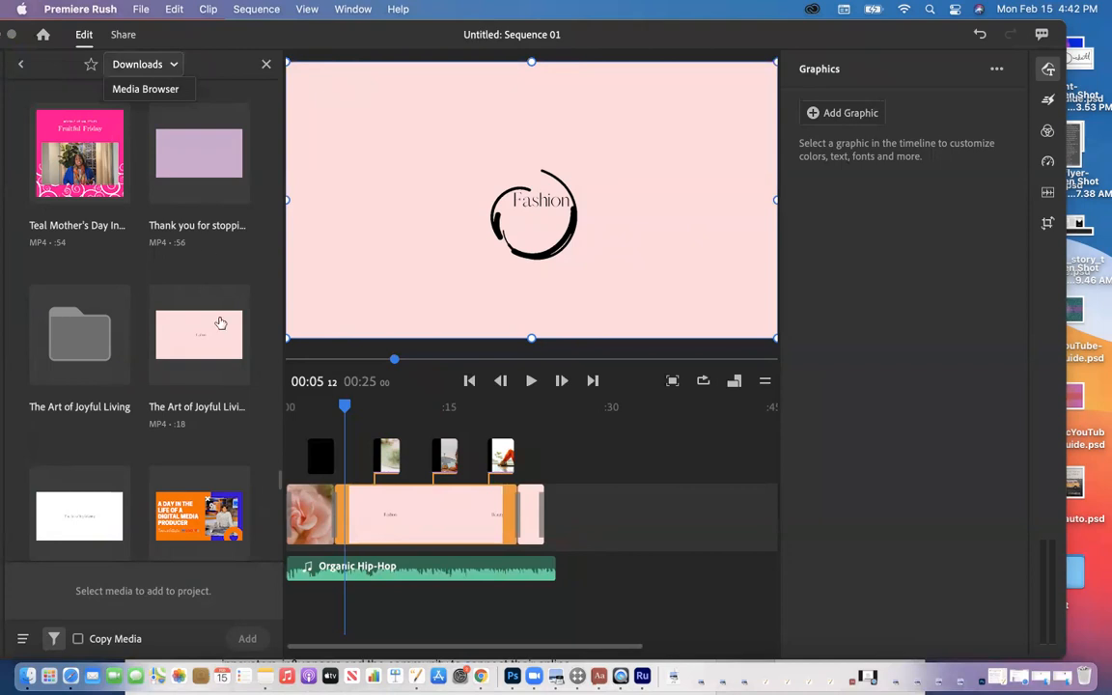
{"action": "left_click", "coordinate": [183, 361]}
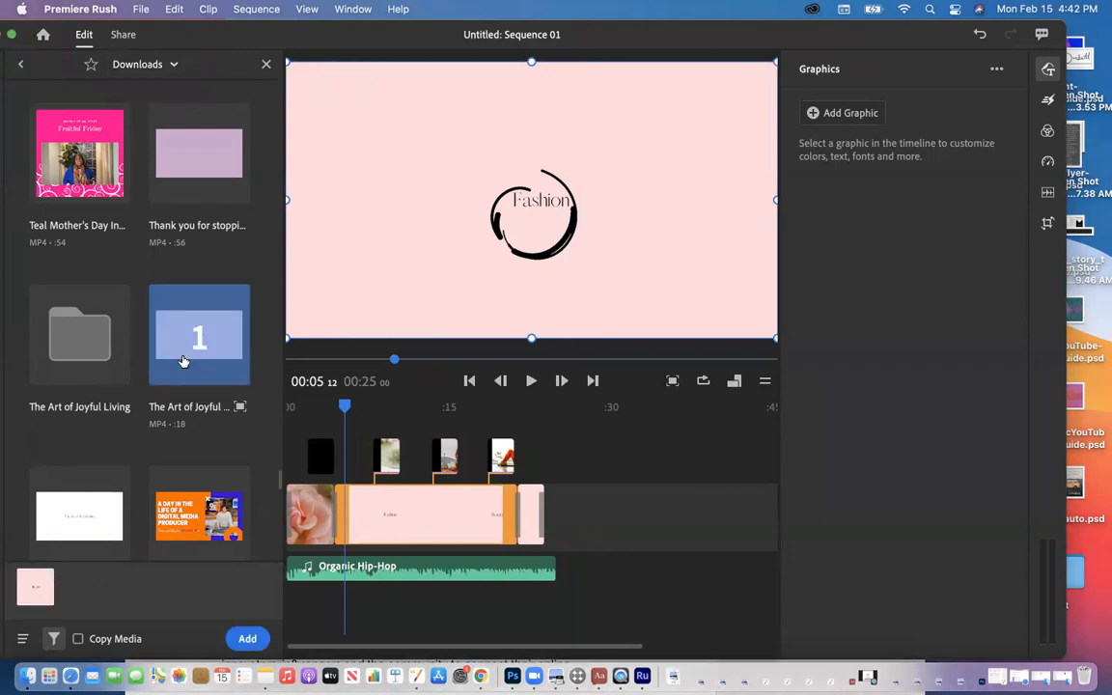
Step: Add The Art of Joyful Living clip to the timeline and delete the extra title clip
{"action": "left_click", "coordinate": [247, 639]}
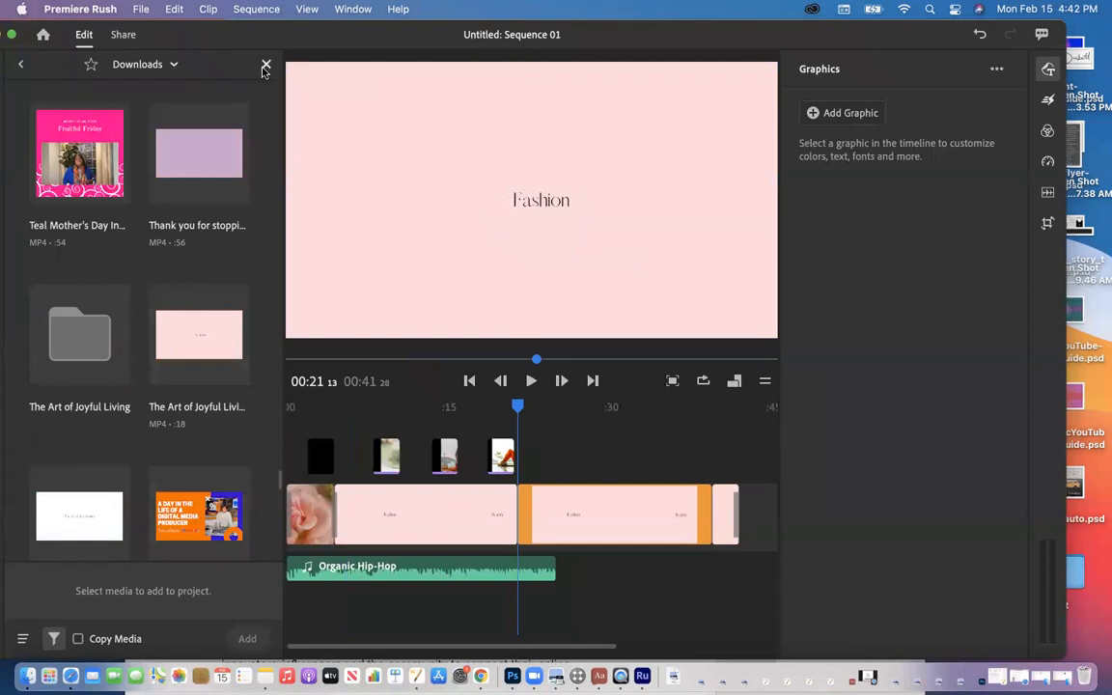
{"action": "left_click", "coordinate": [265, 67]}
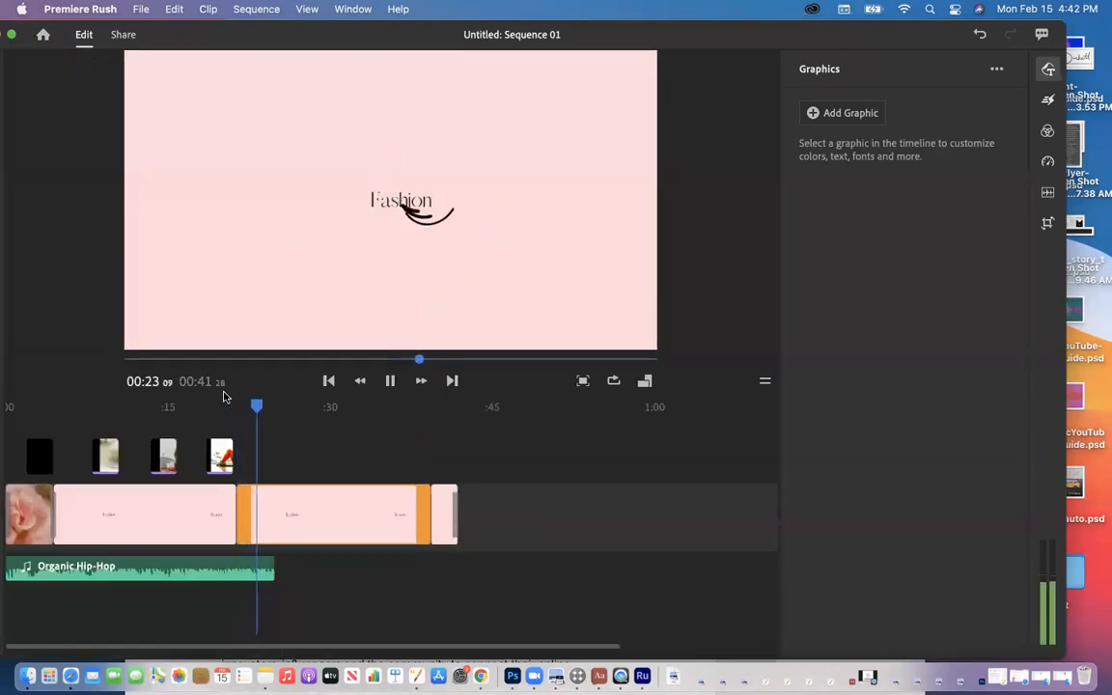
{"action": "key", "text": "space"}
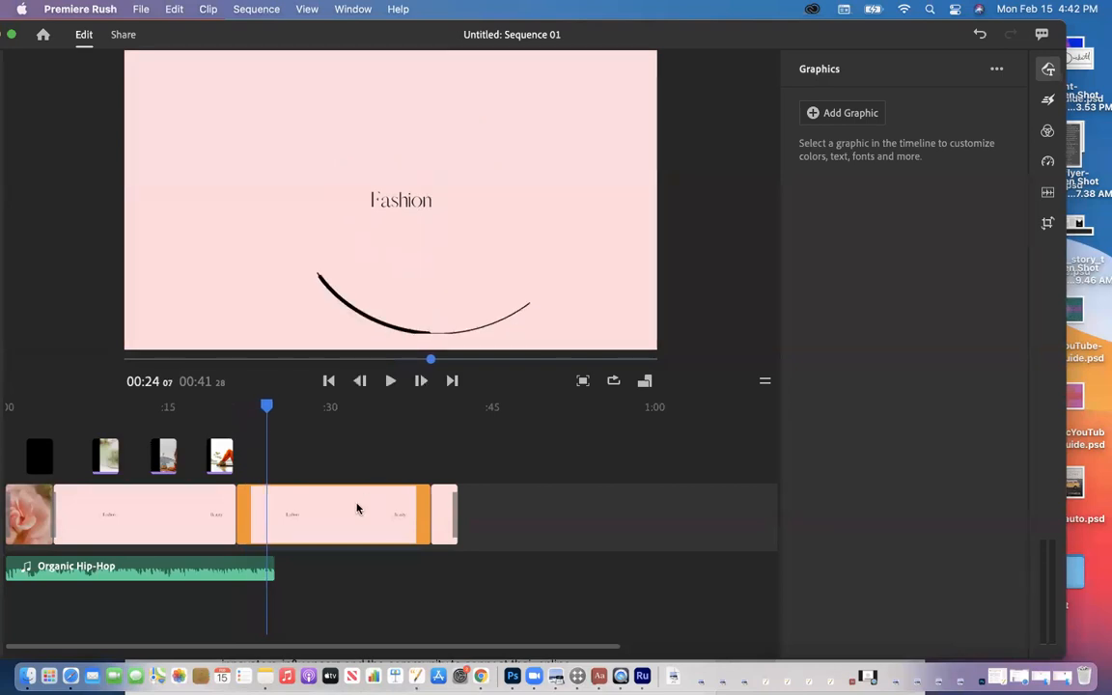
{"action": "key", "text": "Delete"}
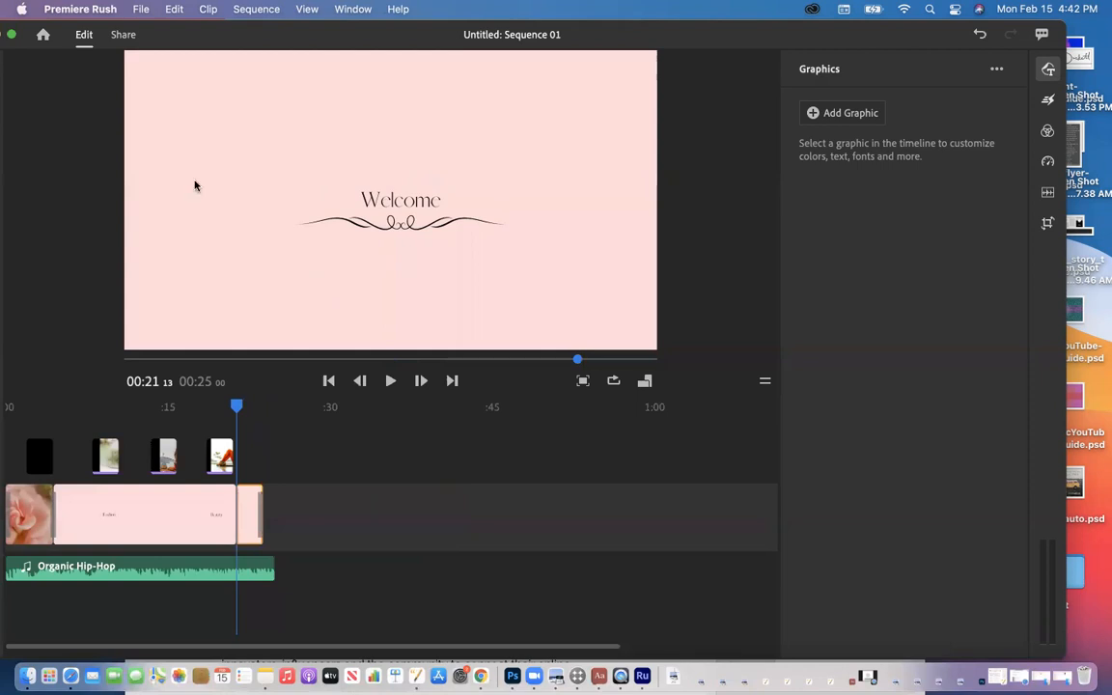
Step: Replay the sequence from the Fashion title at 00:07 via the pink title clip
{"action": "left_click_drag", "start_coordinate": [219, 34], "coordinate": [309, 14]}
{"action": "mouse_move", "coordinate": [326, 407]}
{"action": "left_mouse_down"}
{"action": "mouse_move", "coordinate": [147, 427]}
{"action": "mouse_move", "coordinate": [287, 430]}
{"action": "mouse_move", "coordinate": [208, 425]}
{"action": "left_mouse_up"}
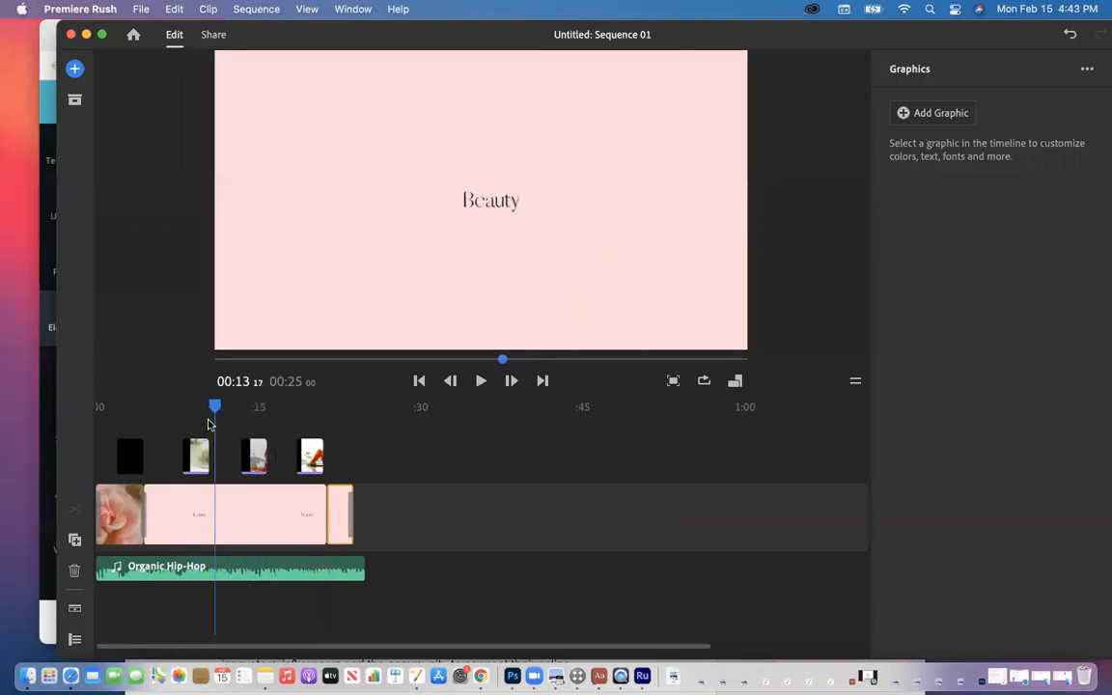
{"action": "left_click", "coordinate": [162, 453]}
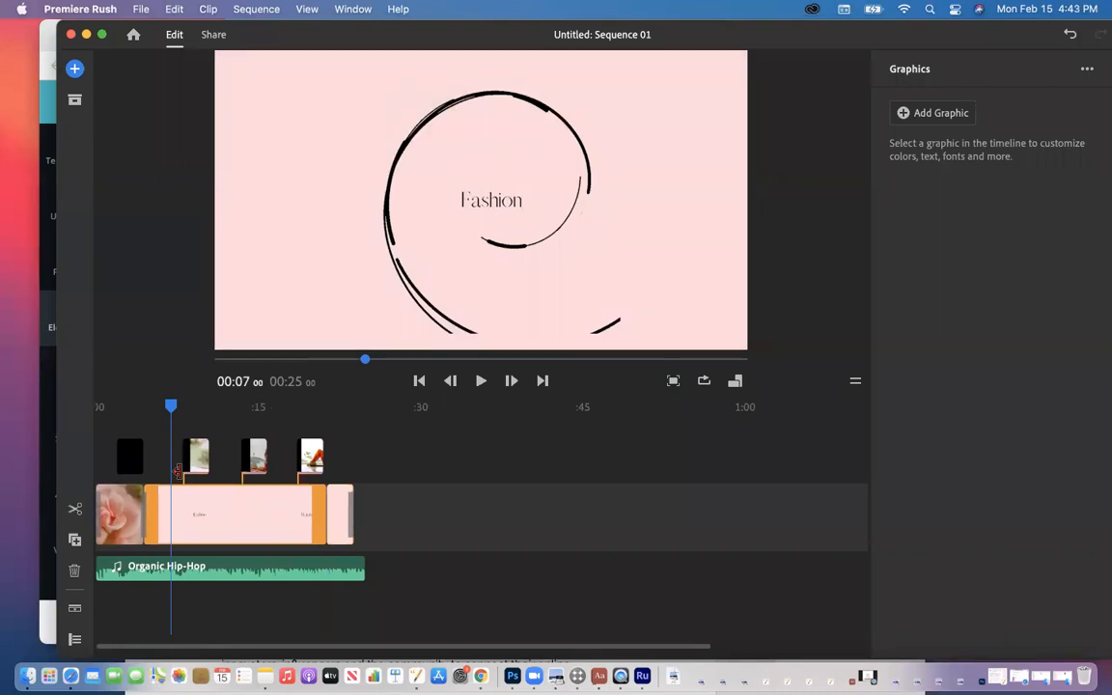
{"action": "key", "text": "space"}
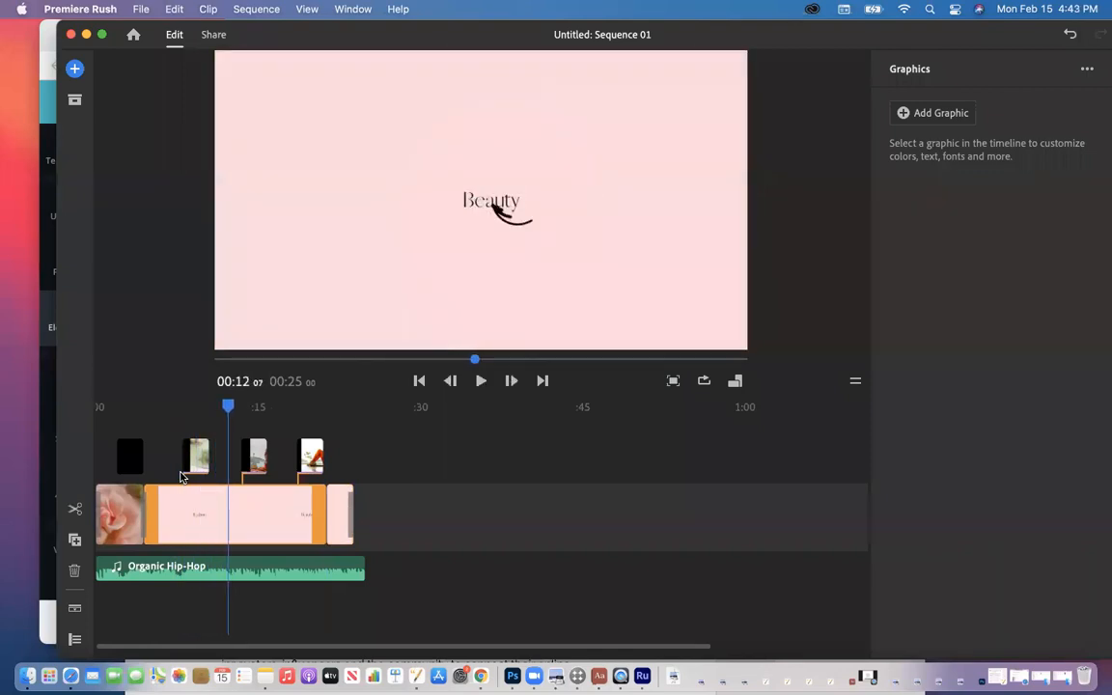
{"action": "left_click_drag", "start_coordinate": [309, 34], "coordinate": [285, 98]}
Step: Browse the Unsplash 'black beauty' and 'black fashion model' photo results in Chrome
{"action": "left_click", "coordinate": [925, 42]}
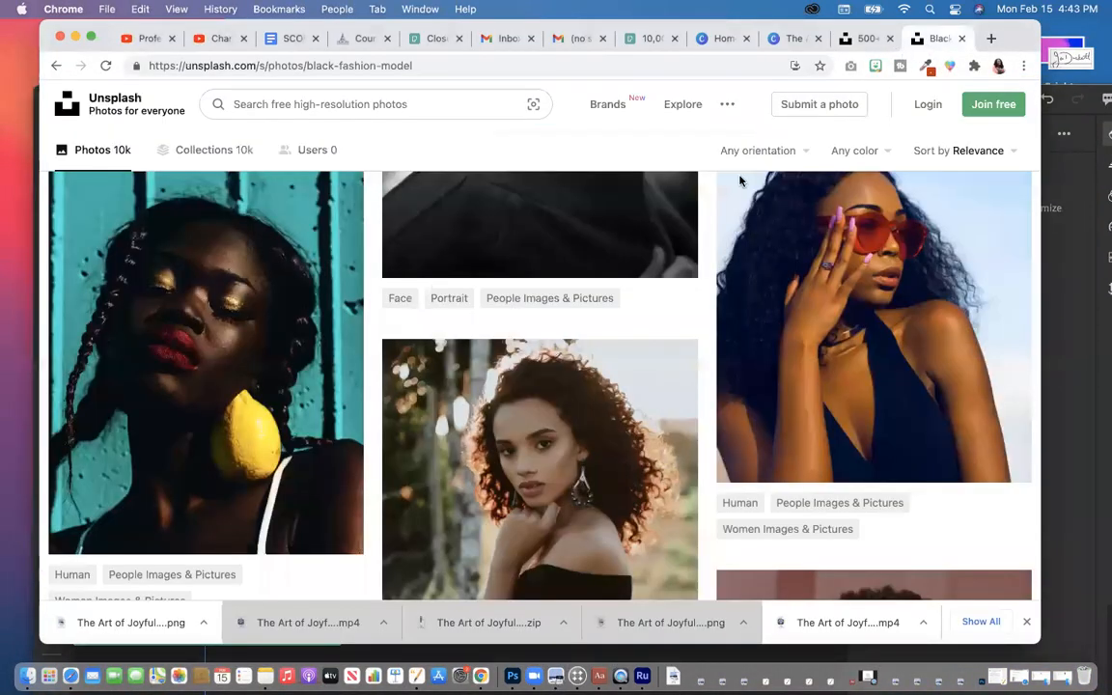
{"action": "scroll", "coordinate": [684, 231], "scroll_direction": "down", "scroll_amount": 3}
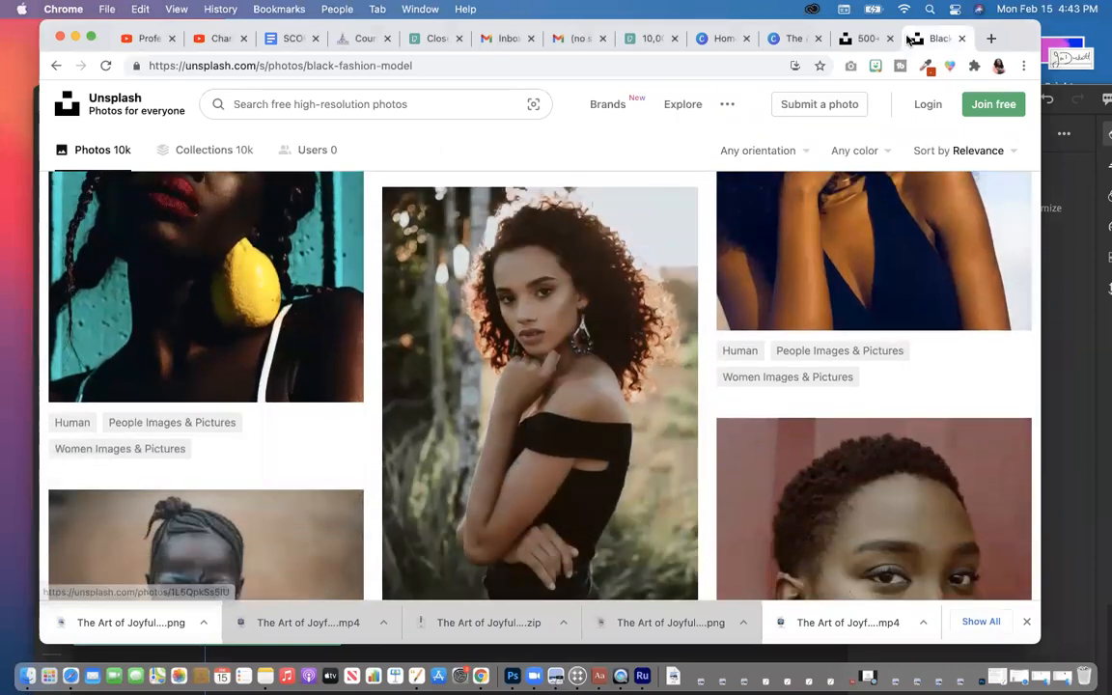
{"action": "key", "text": "ctrl+shift+Tab"}
{"action": "scroll", "coordinate": [617, 270], "scroll_direction": "down", "scroll_amount": 2}
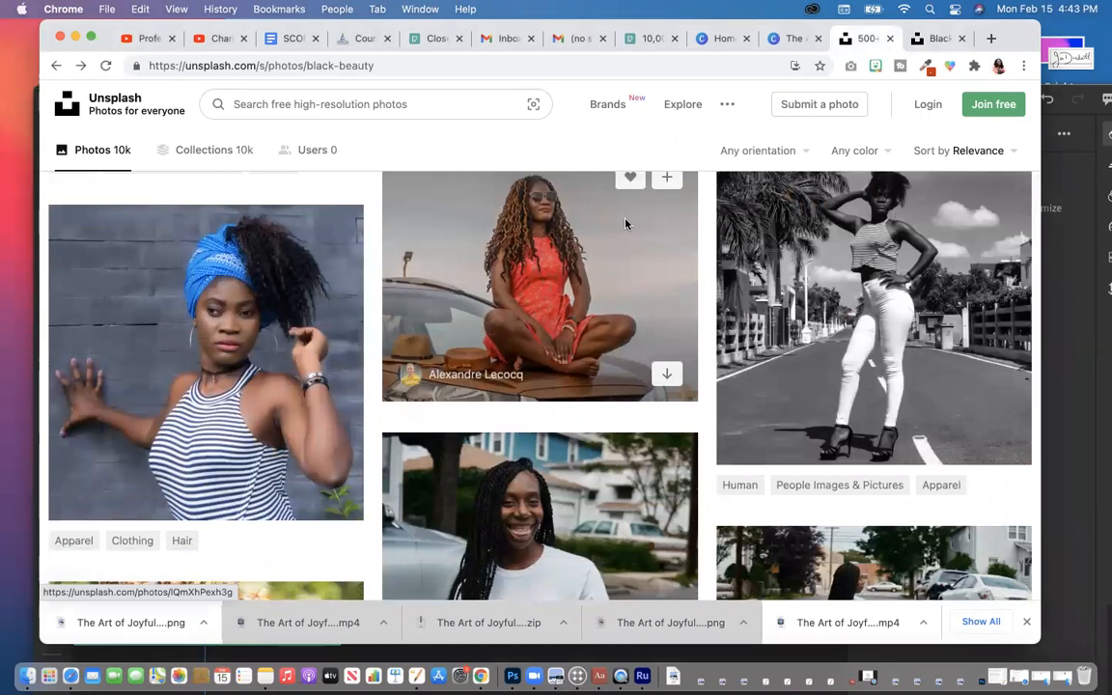
{"action": "key", "text": "ctrl+Tab"}
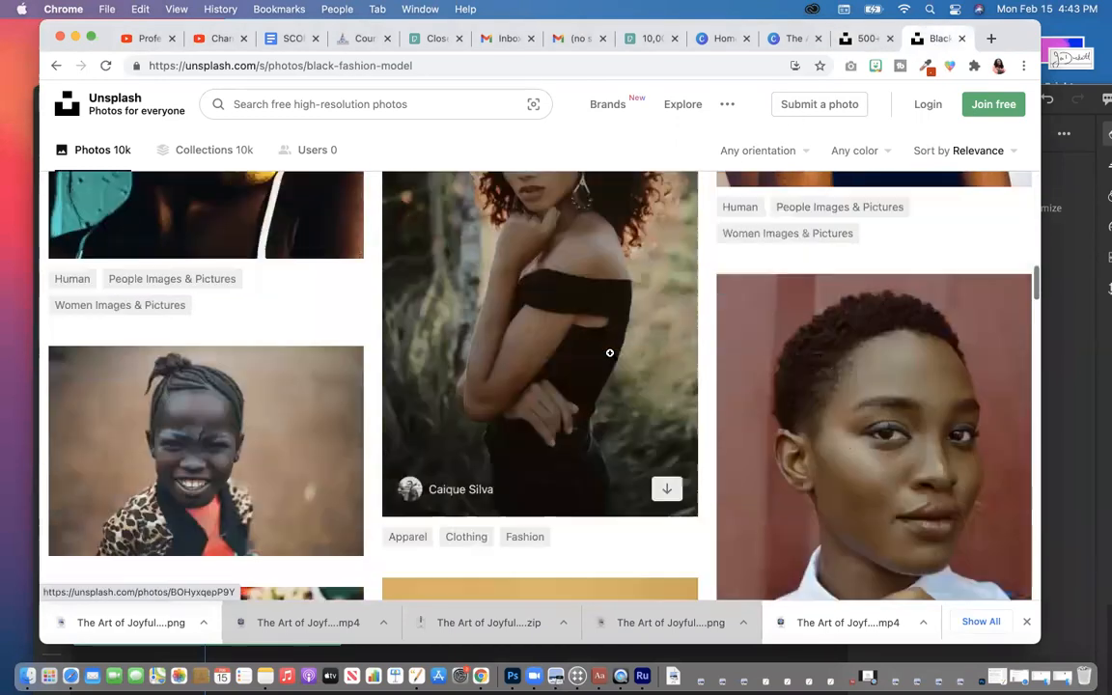
{"action": "scroll", "coordinate": [610, 354], "scroll_direction": "down", "scroll_amount": 10}
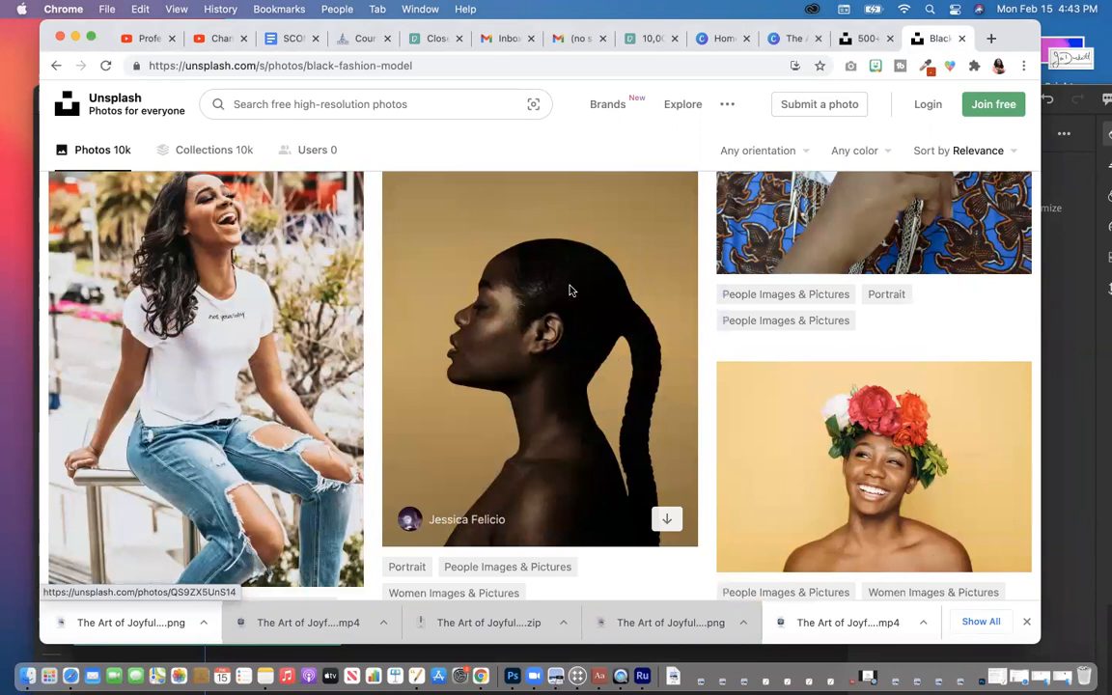
{"action": "left_click_drag", "start_coordinate": [187, 26], "coordinate": [376, 29]}
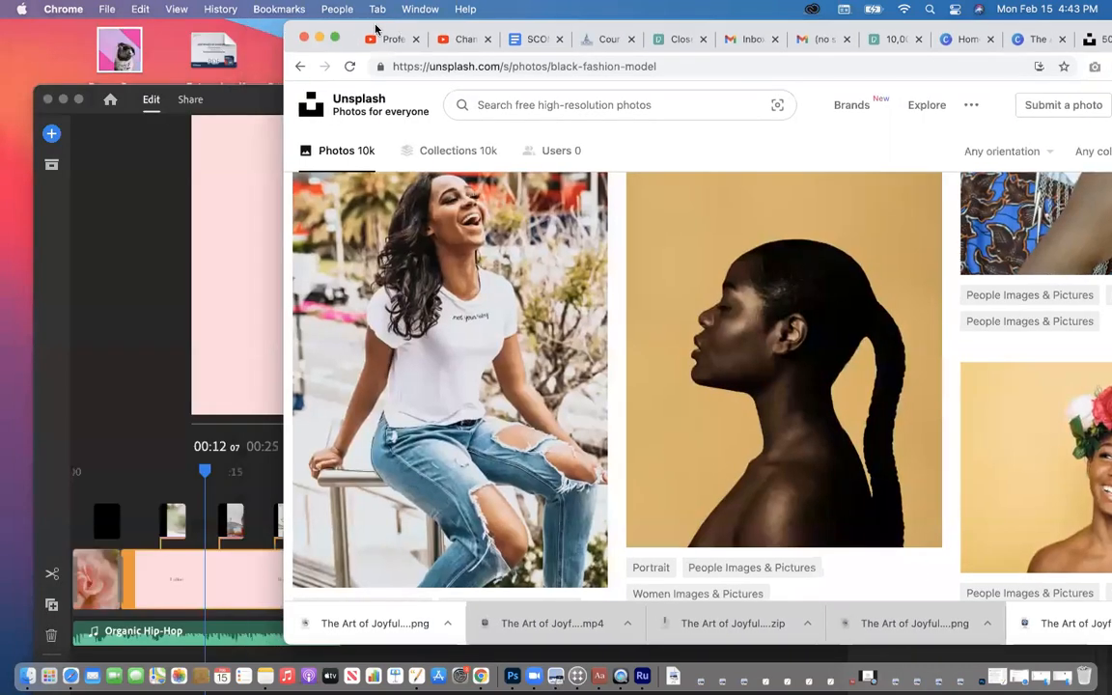
Step: Move Premiere Rush's playhead to the purple-headscarf photo at 00:08 and bring up the add-content menu
{"action": "left_click", "coordinate": [218, 105]}
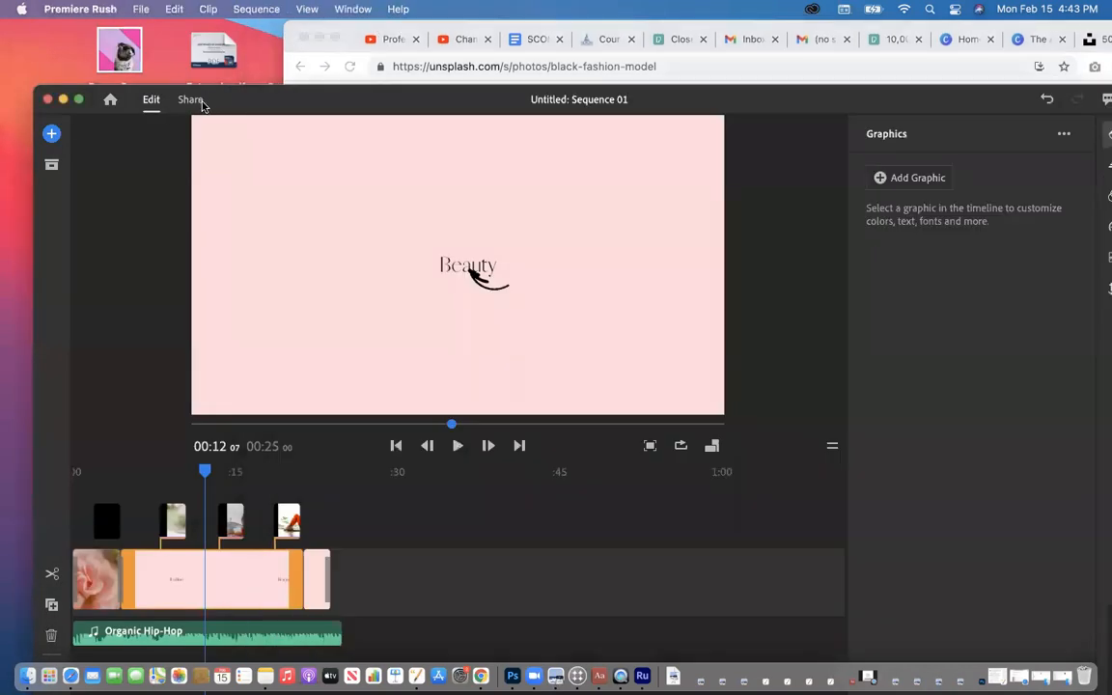
{"action": "left_click_drag", "start_coordinate": [206, 475], "coordinate": [166, 473]}
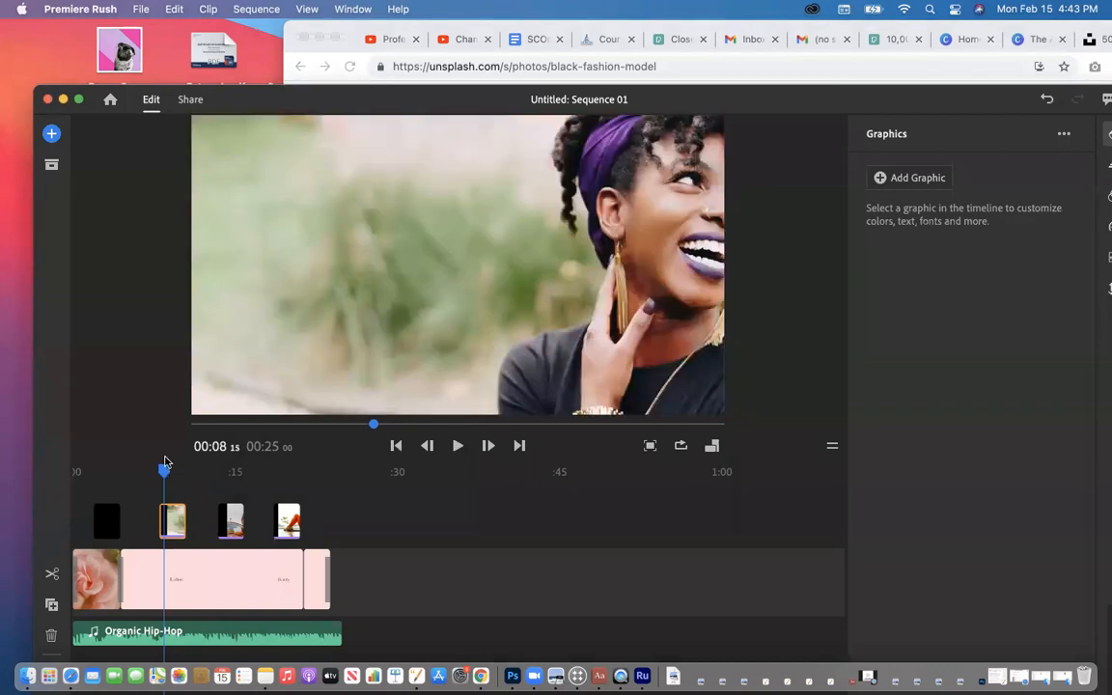
{"action": "left_click", "coordinate": [51, 135]}
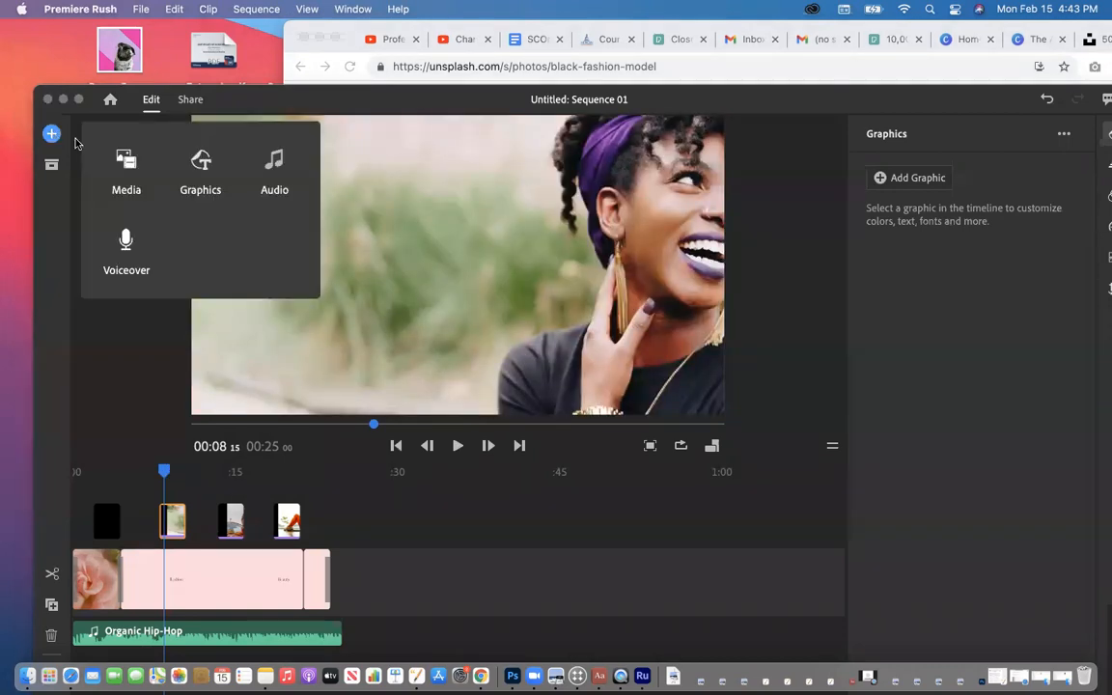
Step: Maximize the window, list Images Only from Downloads, select a Green and Red image, then close the browser
{"action": "left_click", "coordinate": [135, 170]}
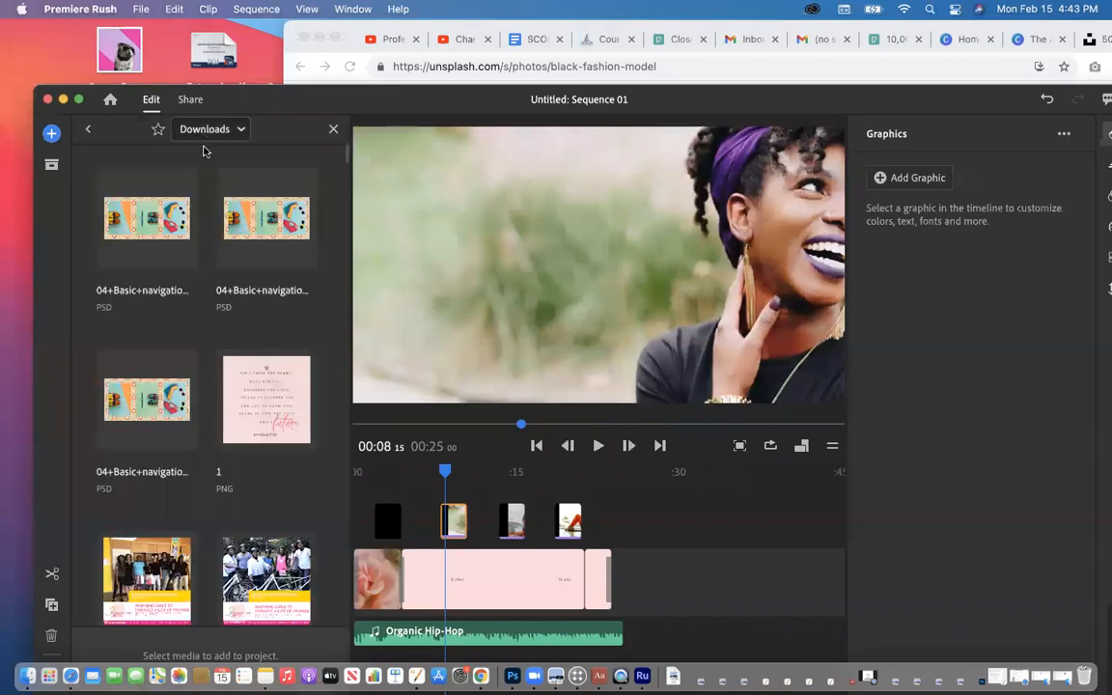
{"action": "scroll", "coordinate": [164, 347], "scroll_direction": "down", "scroll_amount": 15}
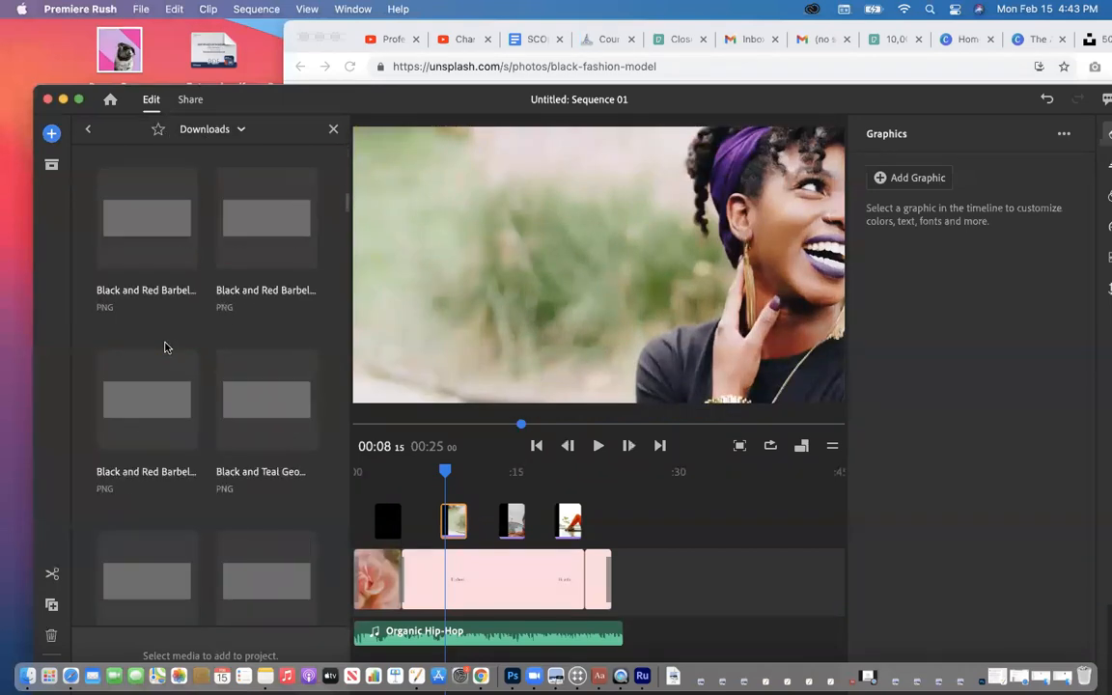
{"action": "double_click", "coordinate": [236, 107]}
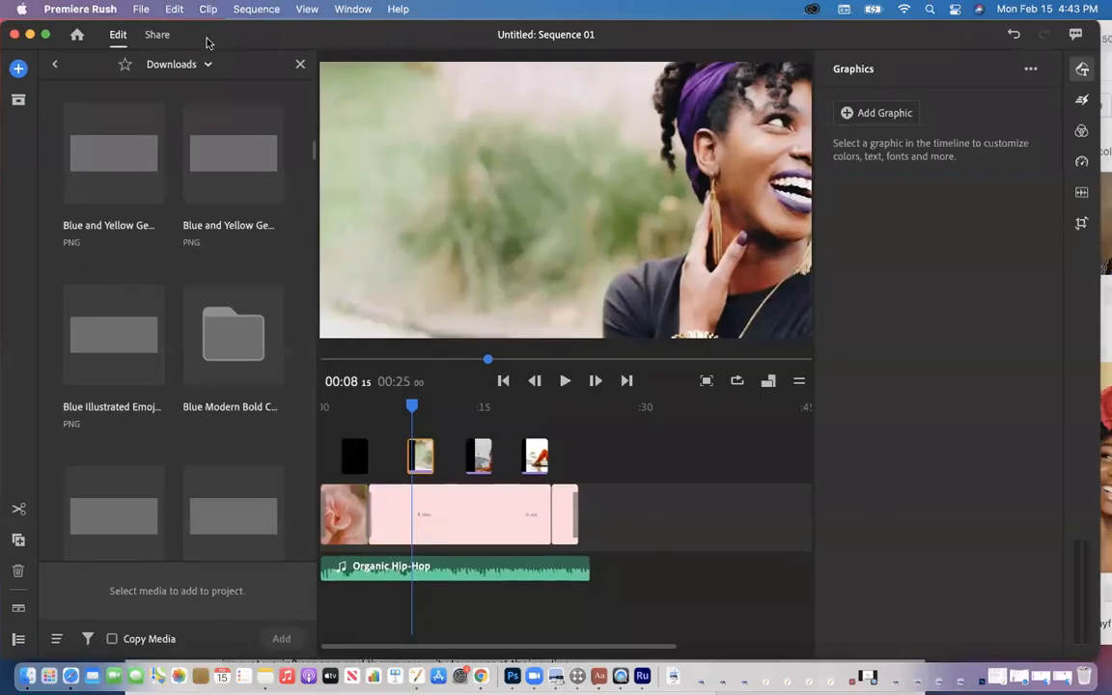
{"action": "left_click", "coordinate": [88, 639]}
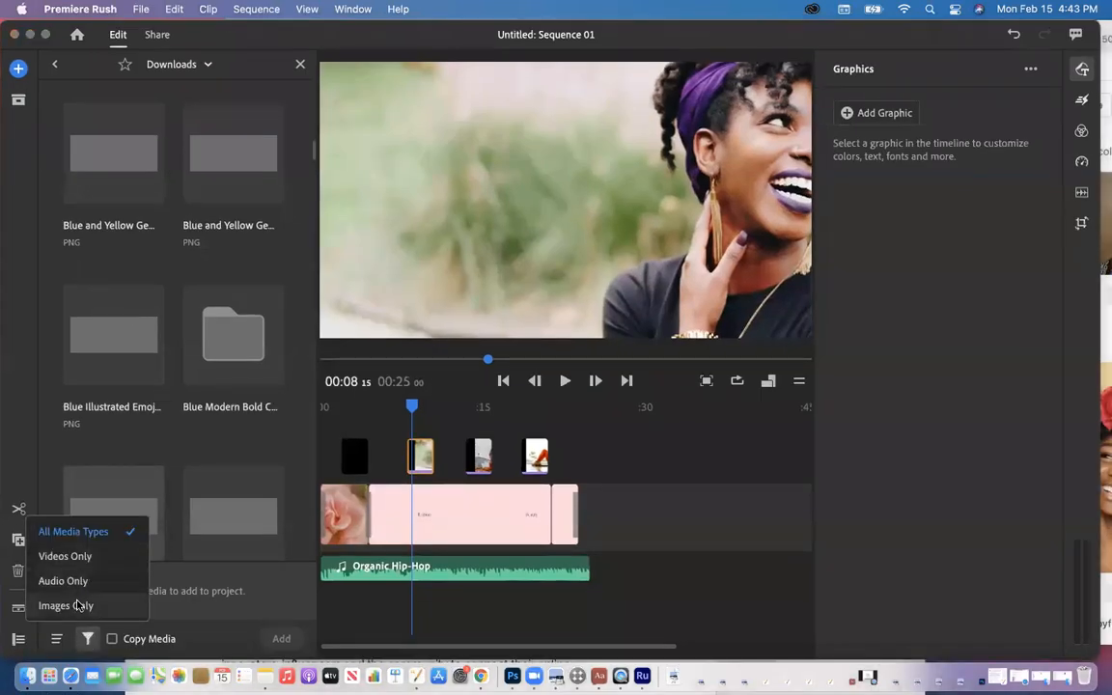
{"action": "left_click", "coordinate": [79, 606]}
{"action": "scroll", "coordinate": [175, 441], "scroll_direction": "down", "scroll_amount": 10}
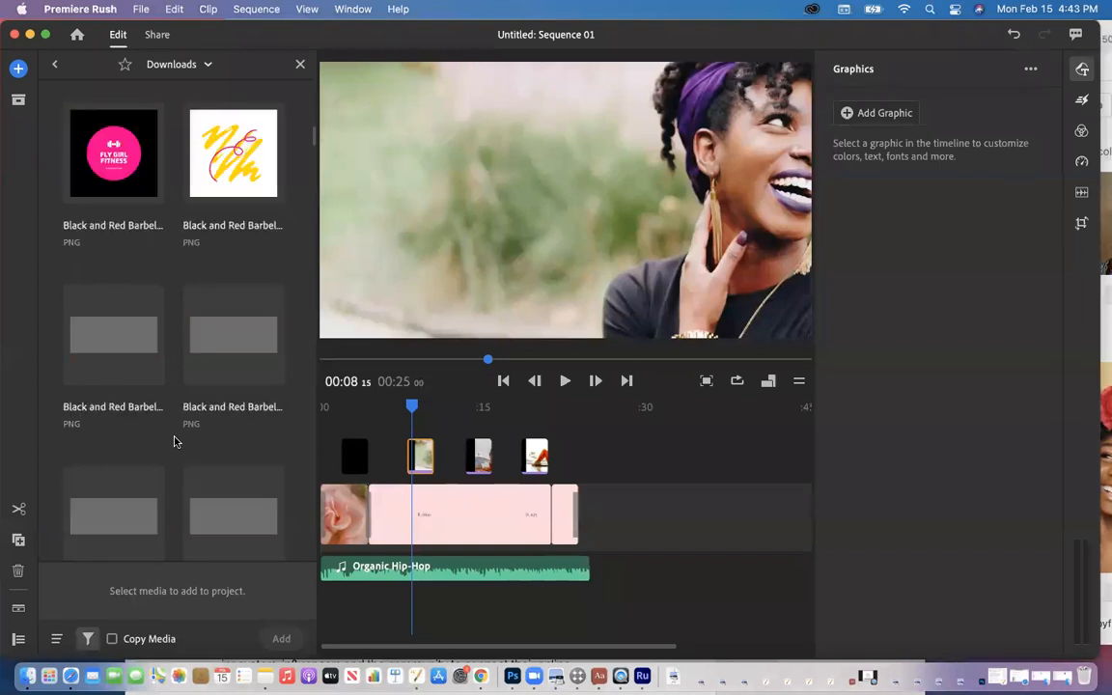
{"action": "scroll", "coordinate": [174, 441], "scroll_direction": "down", "scroll_amount": 20}
{"action": "scroll", "coordinate": [175, 441], "scroll_direction": "down", "scroll_amount": 10}
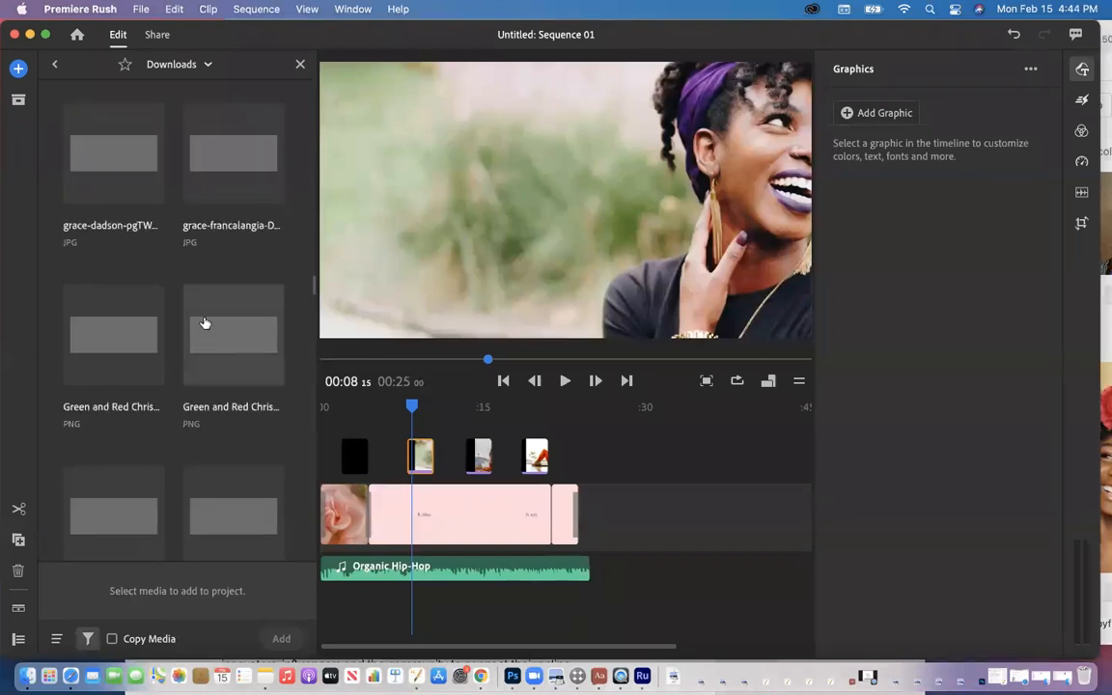
{"action": "left_click", "coordinate": [221, 373]}
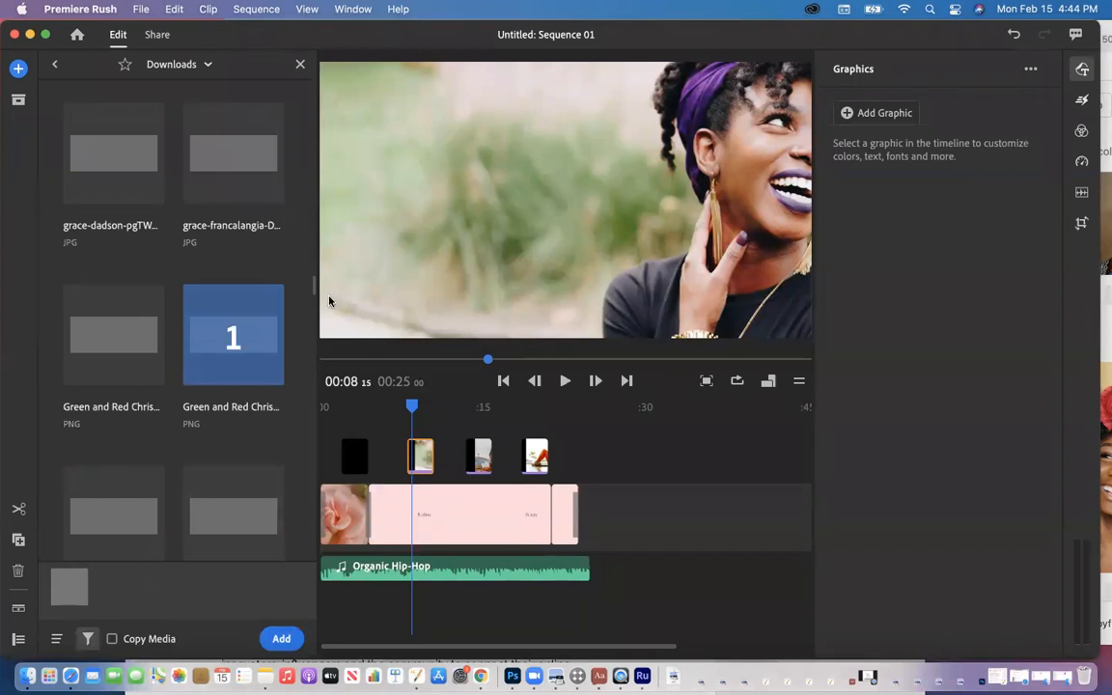
{"action": "left_click", "coordinate": [300, 65]}
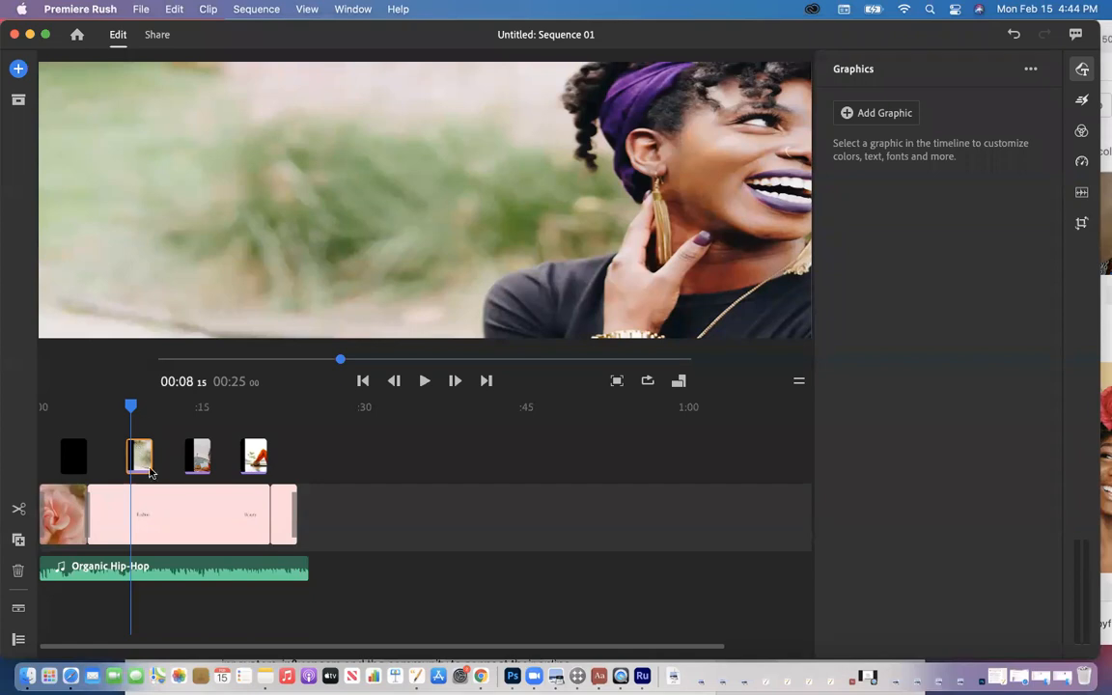
Step: Play from about 00:07, pause at 00:14 on the red-dress portrait, and nudge its overlay clip
{"action": "left_click_drag", "start_coordinate": [205, 32], "coordinate": [257, 33]}
{"action": "mouse_move", "coordinate": [186, 407]}
{"action": "left_mouse_down"}
{"action": "mouse_move", "coordinate": [169, 405]}
{"action": "mouse_move", "coordinate": [178, 406]}
{"action": "left_mouse_up"}
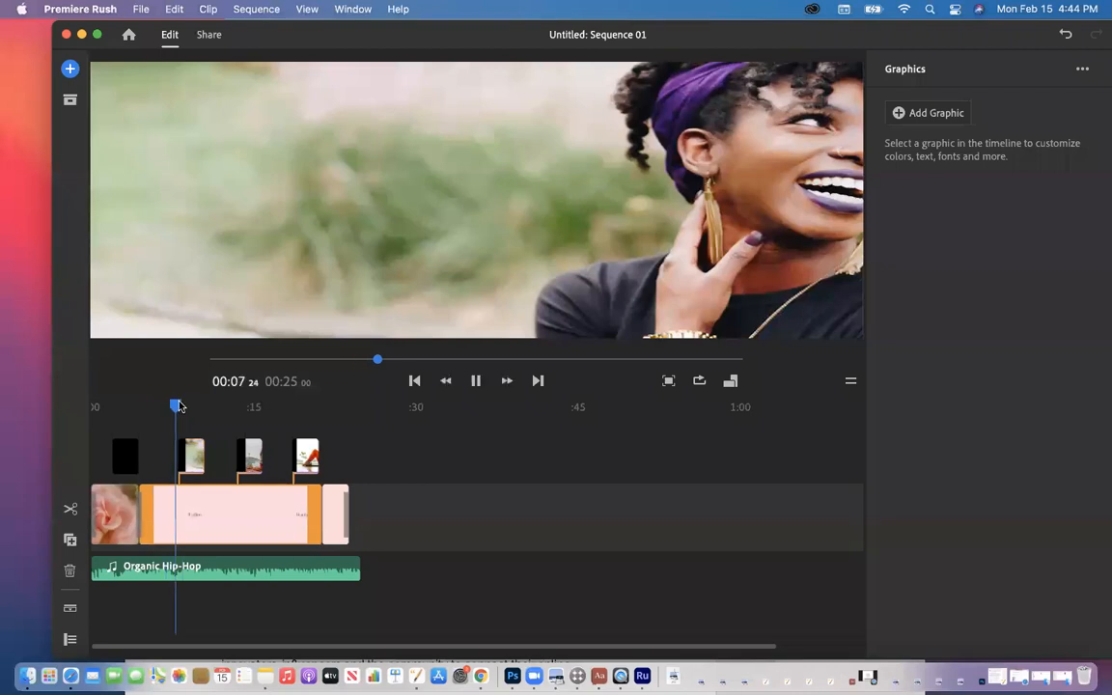
{"action": "left_click", "coordinate": [475, 382]}
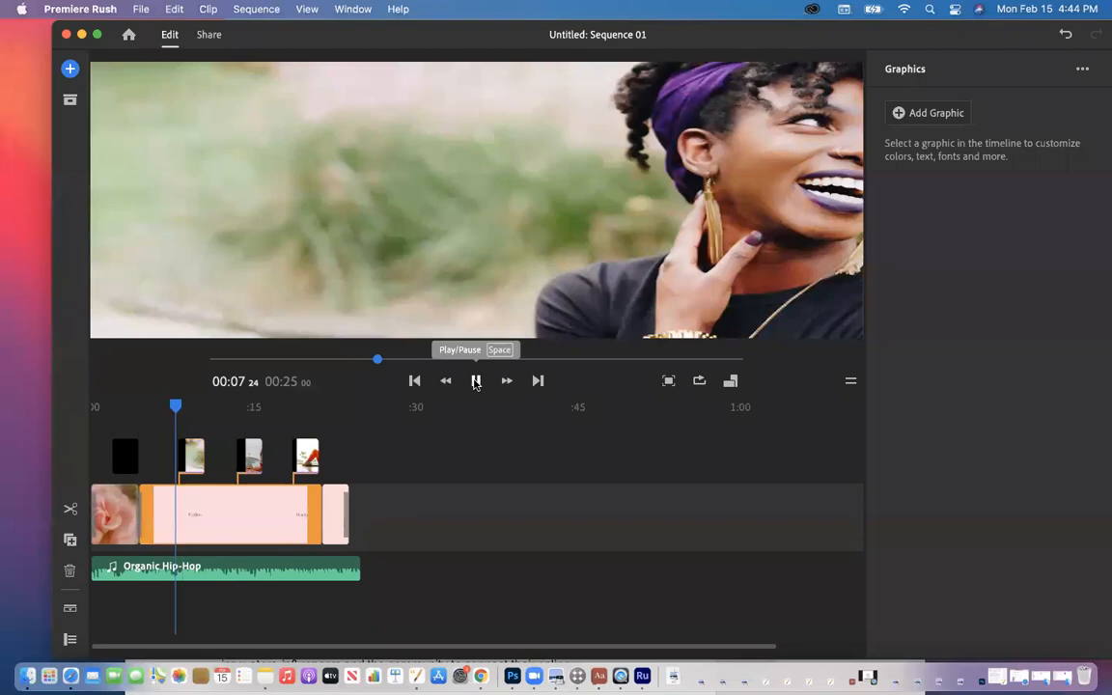
{"action": "left_click", "coordinate": [476, 382]}
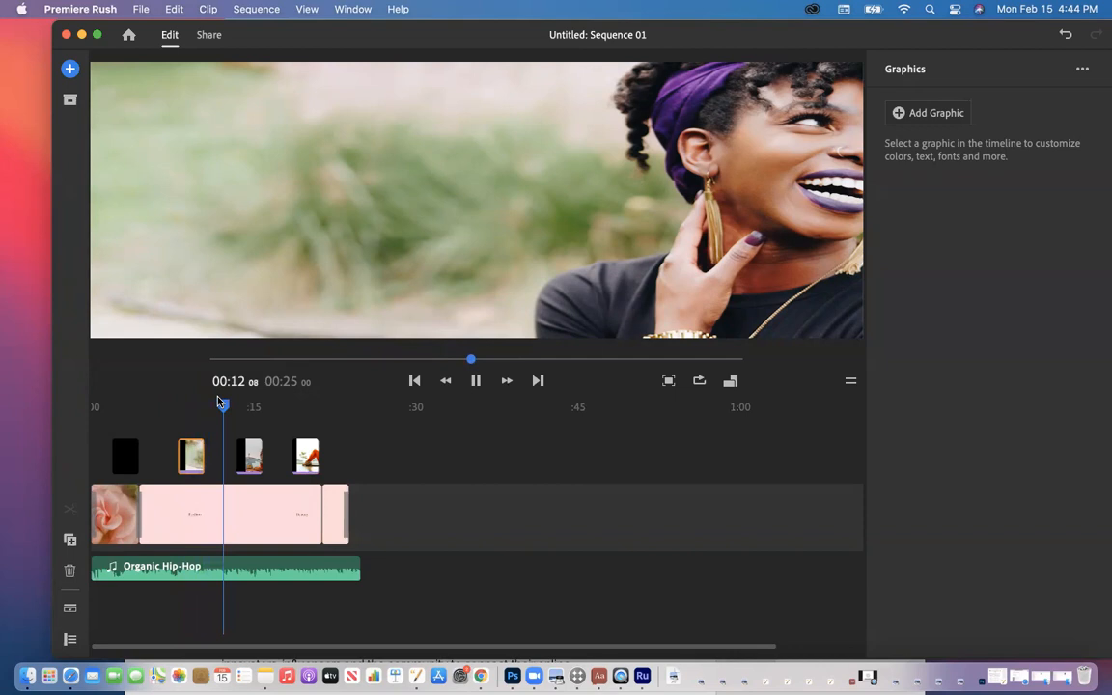
{"action": "left_click", "coordinate": [476, 381]}
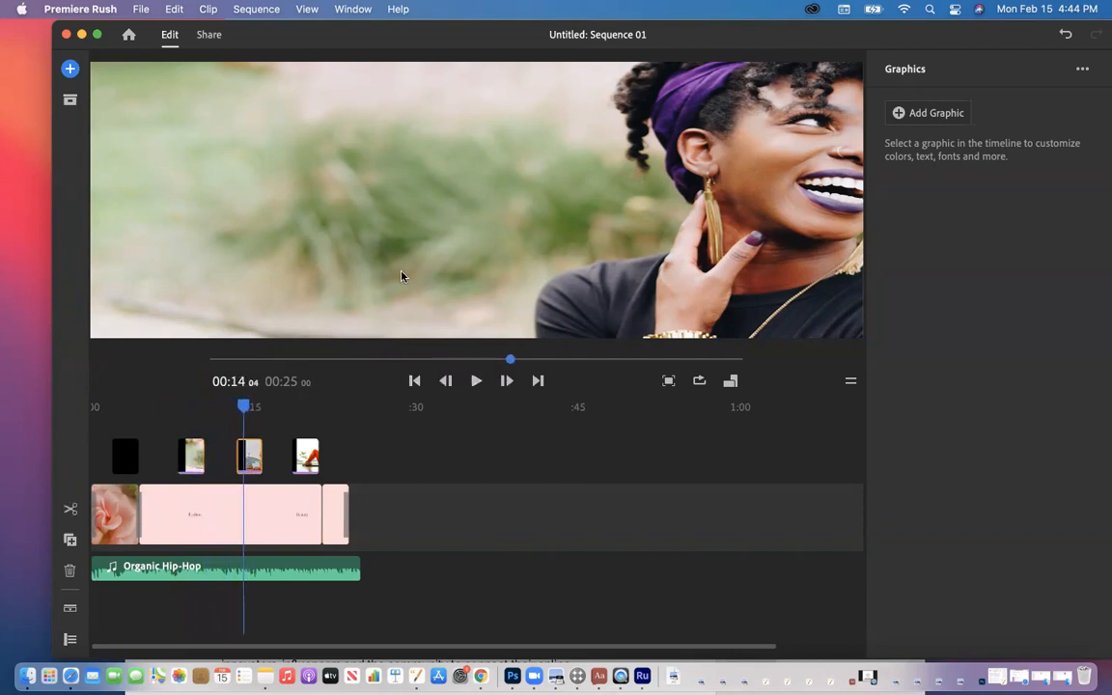
{"action": "left_click_drag", "start_coordinate": [457, 42], "coordinate": [413, 33]}
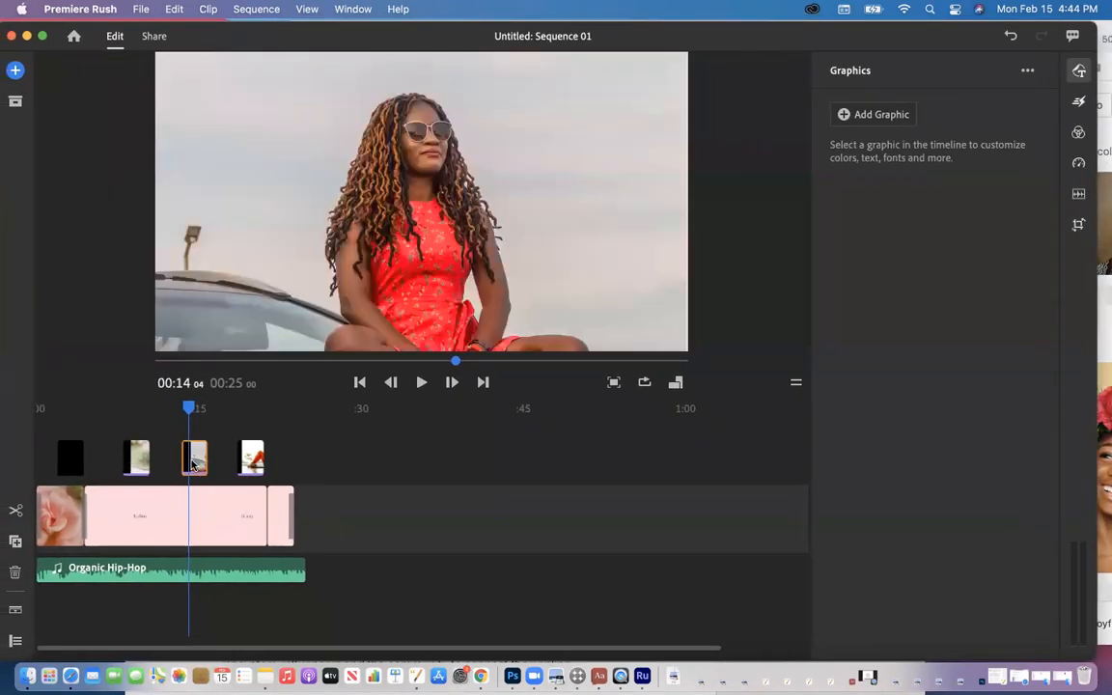
{"action": "mouse_move", "coordinate": [195, 464]}
{"action": "left_mouse_down"}
{"action": "mouse_move", "coordinate": [204, 465]}
{"action": "mouse_move", "coordinate": [193, 467]}
{"action": "left_mouse_up"}
{"action": "left_click_drag", "start_coordinate": [248, 48], "coordinate": [258, 48]}
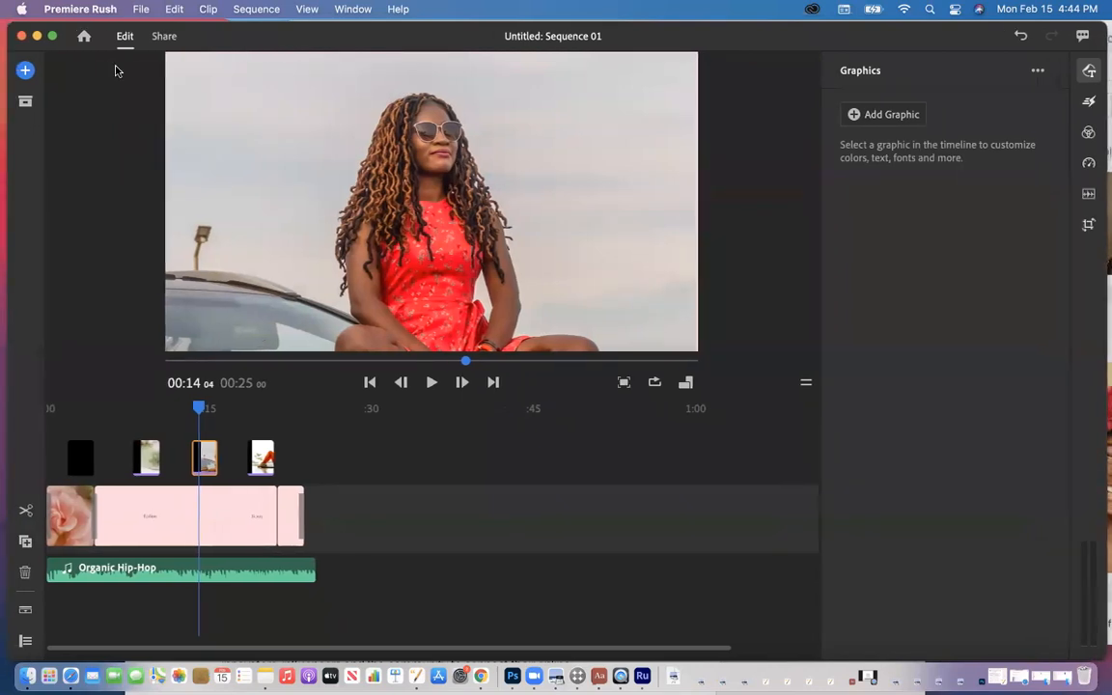
Step: Open the Media browser and look through the Downloads folder
{"action": "left_click", "coordinate": [26, 72]}
{"action": "left_click", "coordinate": [94, 99]}
{"action": "scroll", "coordinate": [120, 315], "scroll_direction": "down", "scroll_amount": 10}
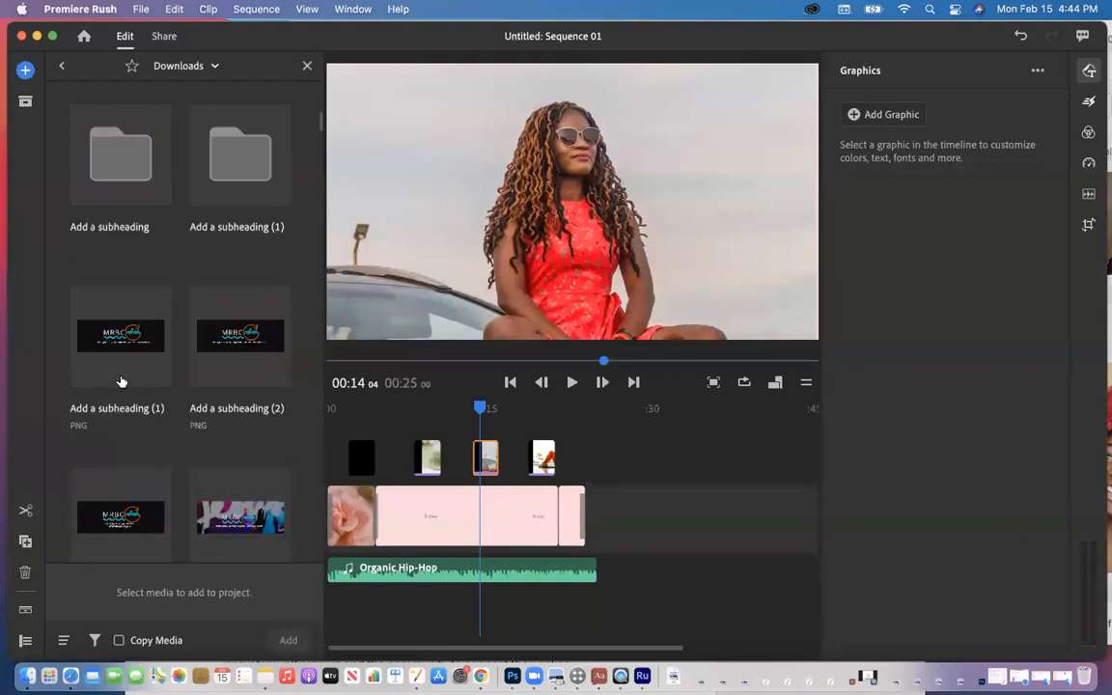
{"action": "scroll", "coordinate": [121, 381], "scroll_direction": "down", "scroll_amount": 5}
{"action": "scroll", "coordinate": [120, 382], "scroll_direction": "down", "scroll_amount": 10}
{"action": "scroll", "coordinate": [119, 382], "scroll_direction": "down", "scroll_amount": 5}
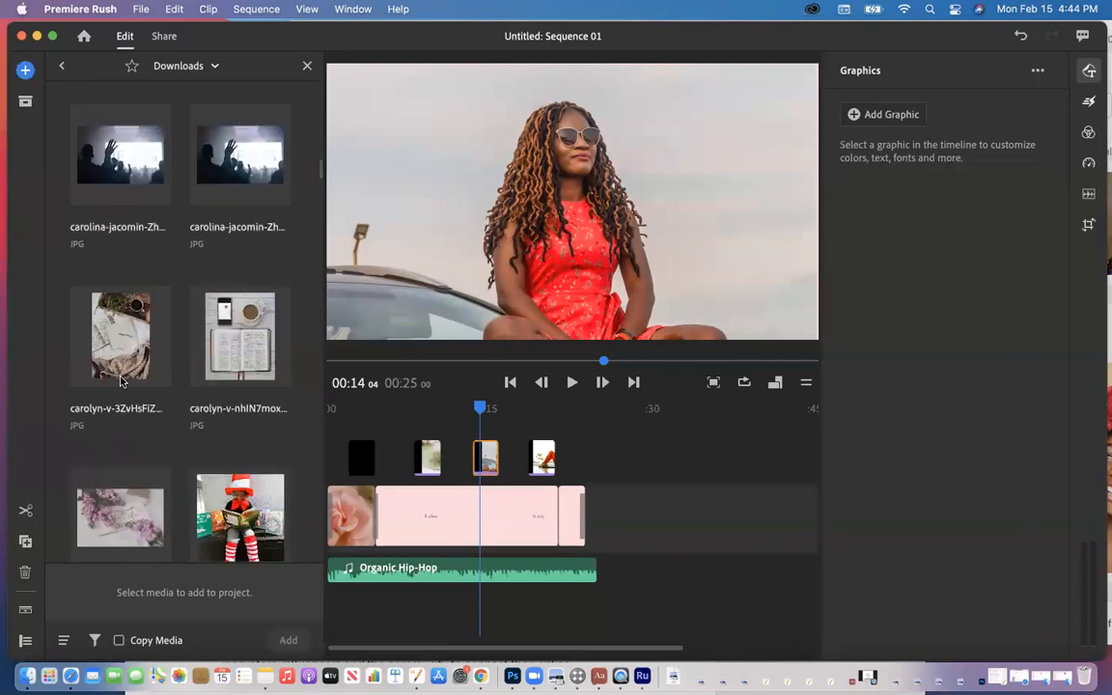
{"action": "scroll", "coordinate": [121, 381], "scroll_direction": "up", "scroll_amount": 5}
{"action": "scroll", "coordinate": [120, 382], "scroll_direction": "down", "scroll_amount": 10}
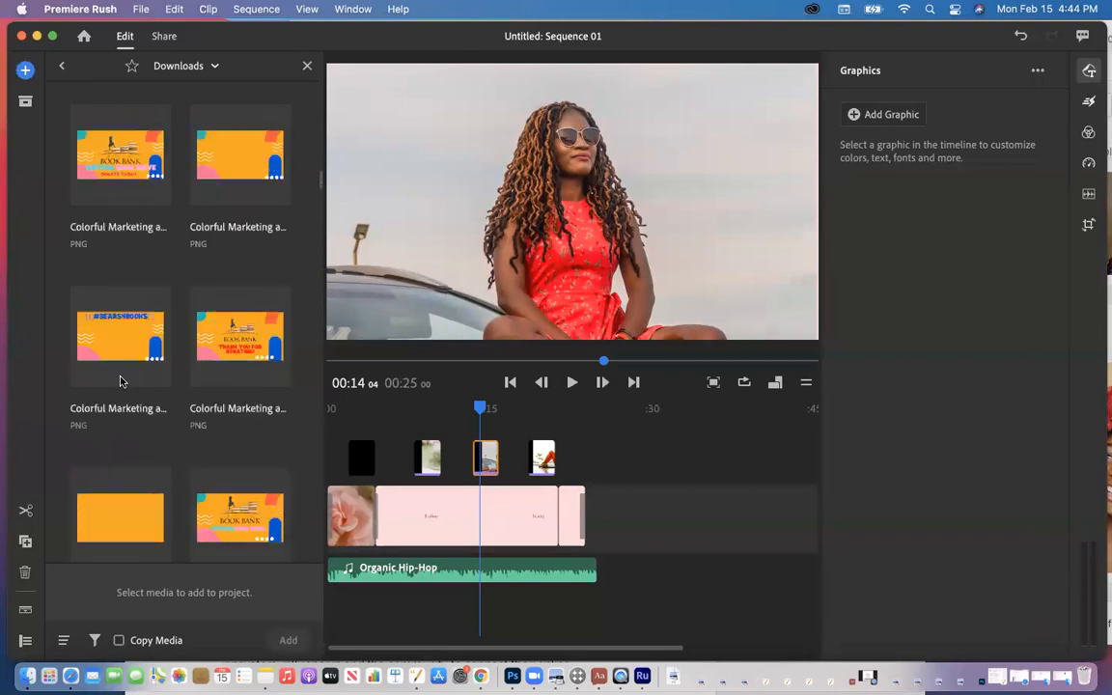
{"action": "scroll", "coordinate": [120, 382], "scroll_direction": "down", "scroll_amount": 15}
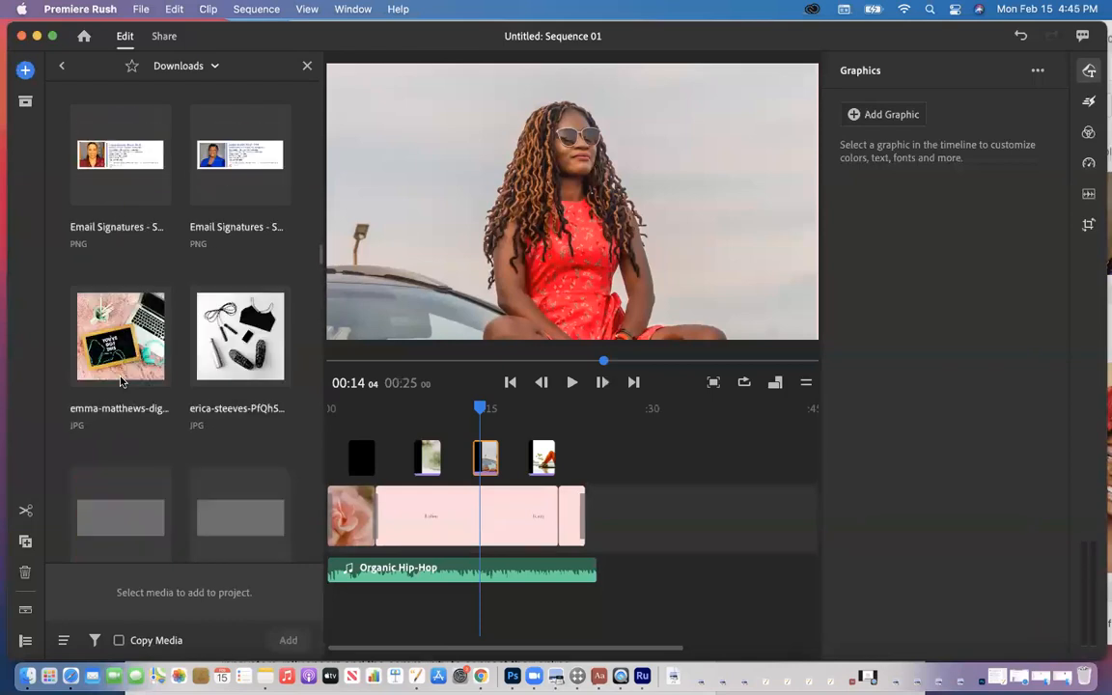
{"action": "scroll", "coordinate": [120, 381], "scroll_direction": "down", "scroll_amount": 15}
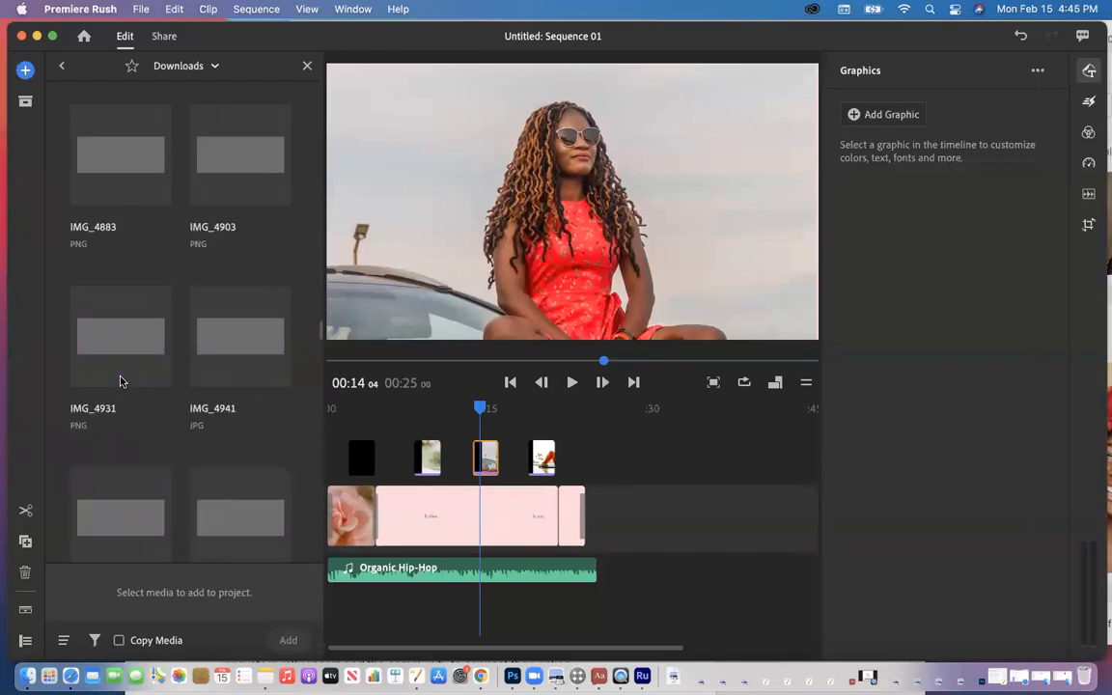
{"action": "scroll", "coordinate": [120, 381], "scroll_direction": "down", "scroll_amount": 10}
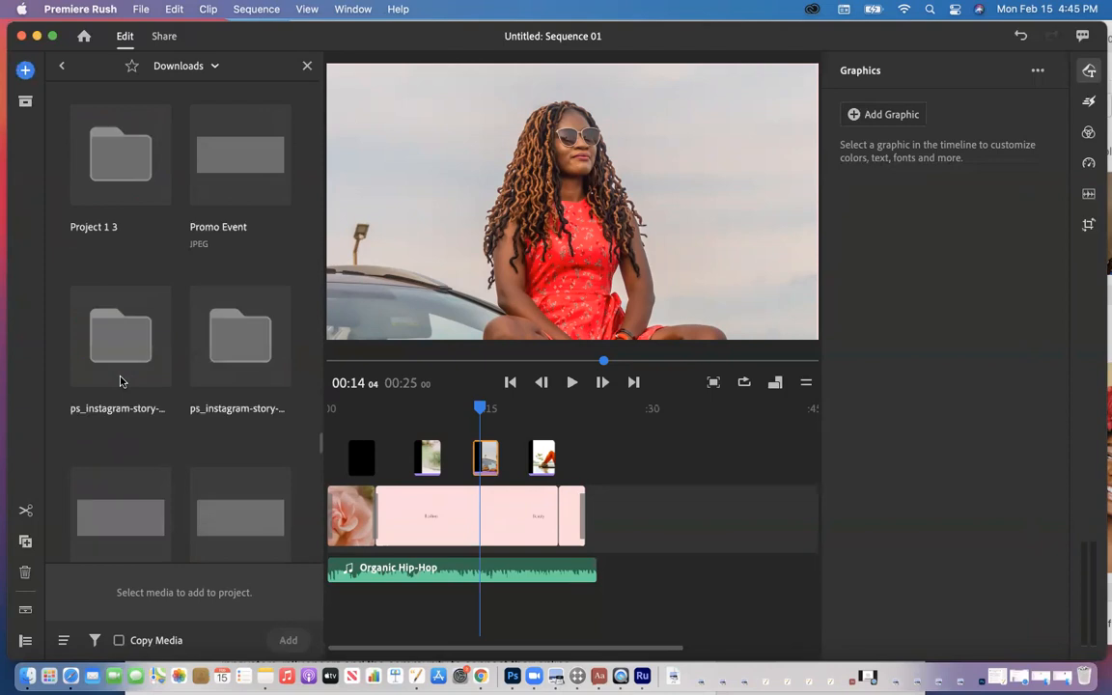
{"action": "scroll", "coordinate": [119, 381], "scroll_direction": "up", "scroll_amount": 5}
{"action": "scroll", "coordinate": [120, 381], "scroll_direction": "up", "scroll_amount": 3}
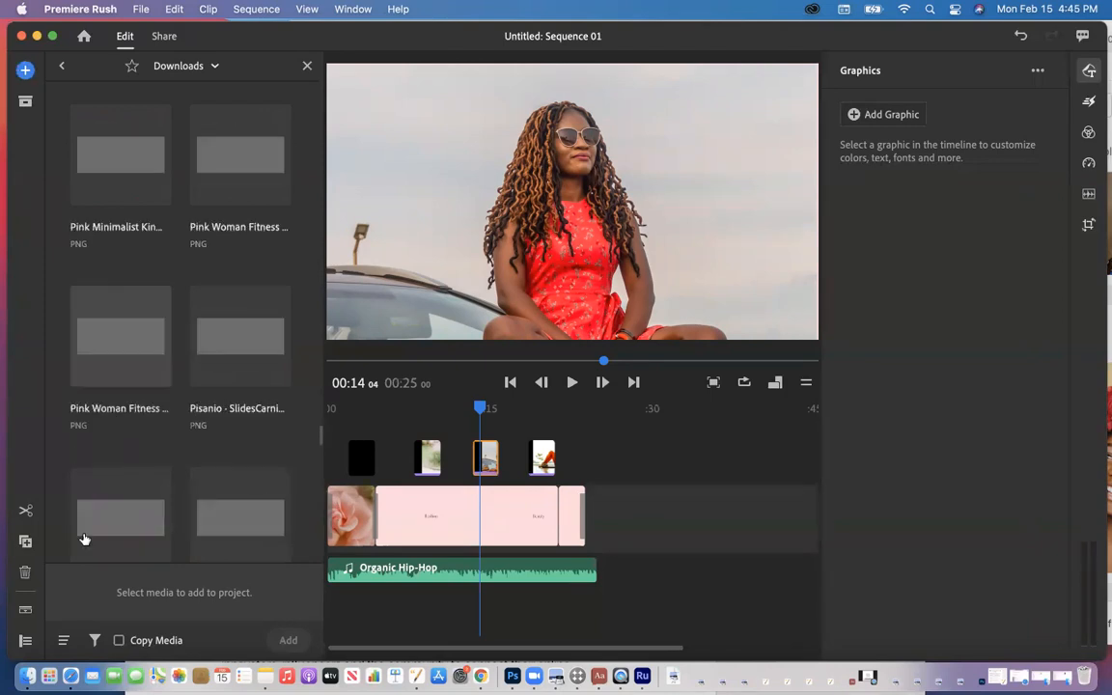
Step: Filter to Images Only and add the carolyn-v flat-lay photo after the pink title clip
{"action": "left_click", "coordinate": [95, 640]}
{"action": "left_click", "coordinate": [83, 608]}
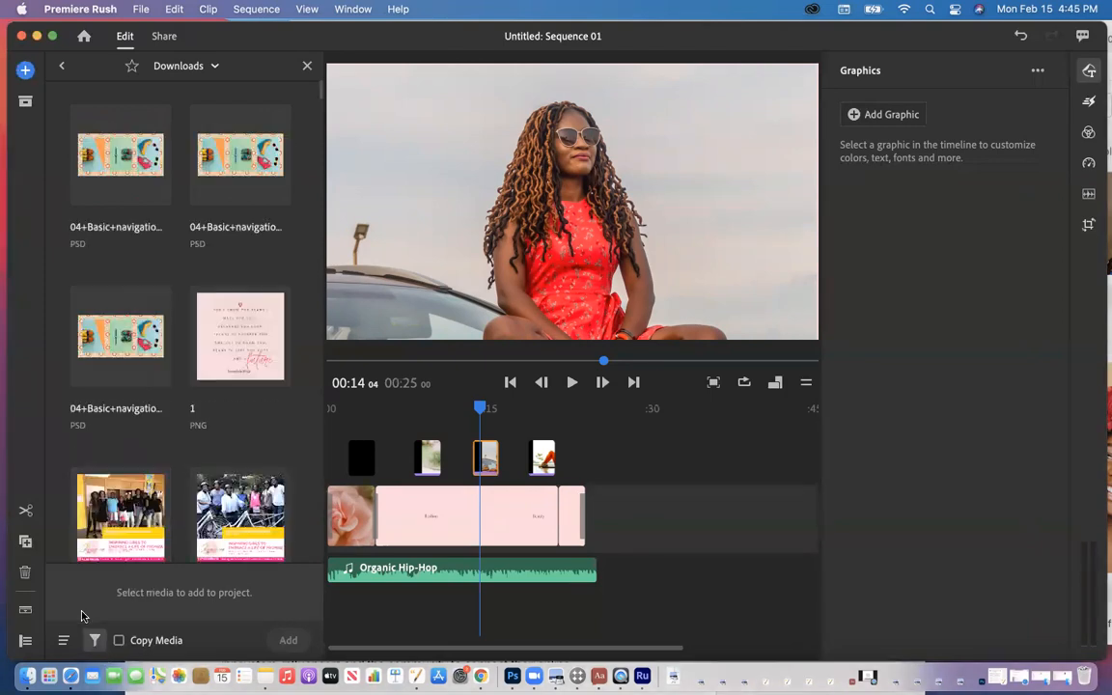
{"action": "scroll", "coordinate": [190, 240], "scroll_direction": "up", "scroll_amount": 10}
{"action": "scroll", "coordinate": [190, 240], "scroll_direction": "down", "scroll_amount": 5}
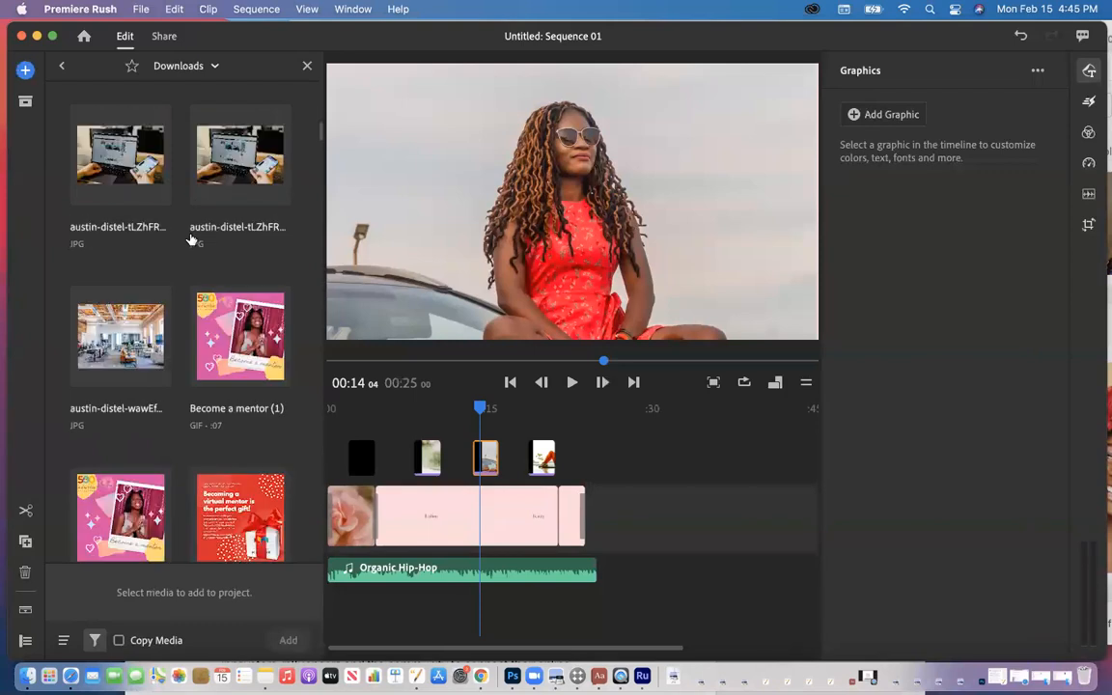
{"action": "scroll", "coordinate": [190, 239], "scroll_direction": "down", "scroll_amount": 15}
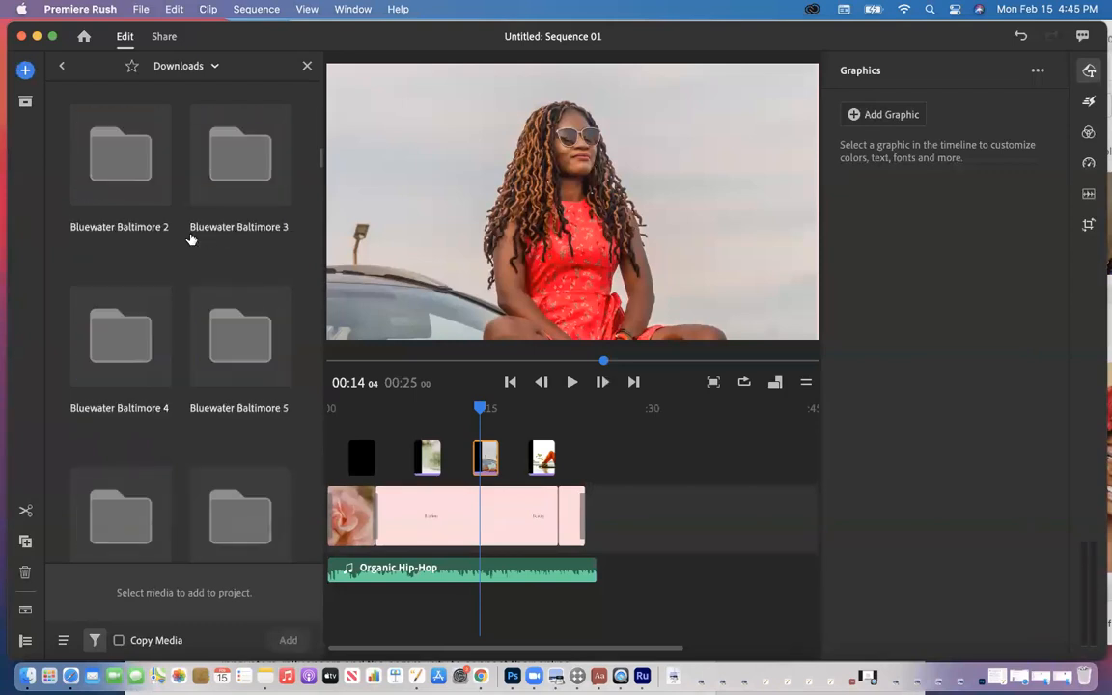
{"action": "scroll", "coordinate": [190, 240], "scroll_direction": "down", "scroll_amount": 5}
{"action": "scroll", "coordinate": [190, 239], "scroll_direction": "down", "scroll_amount": 3}
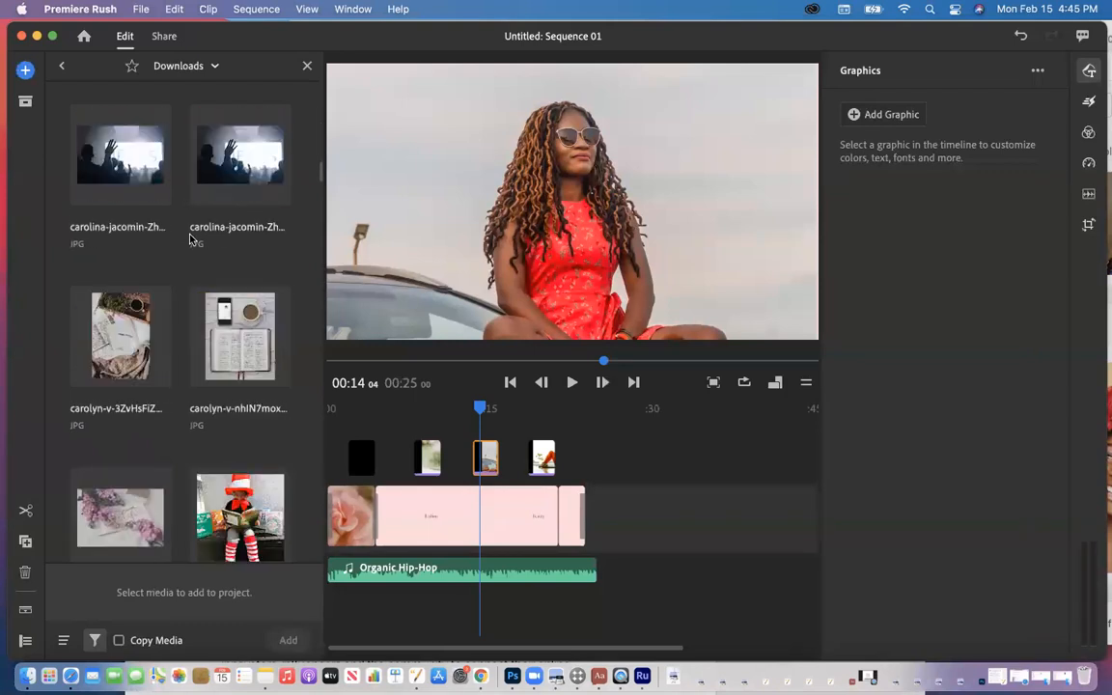
{"action": "scroll", "coordinate": [190, 239], "scroll_direction": "down", "scroll_amount": 3}
{"action": "left_click", "coordinate": [142, 199]}
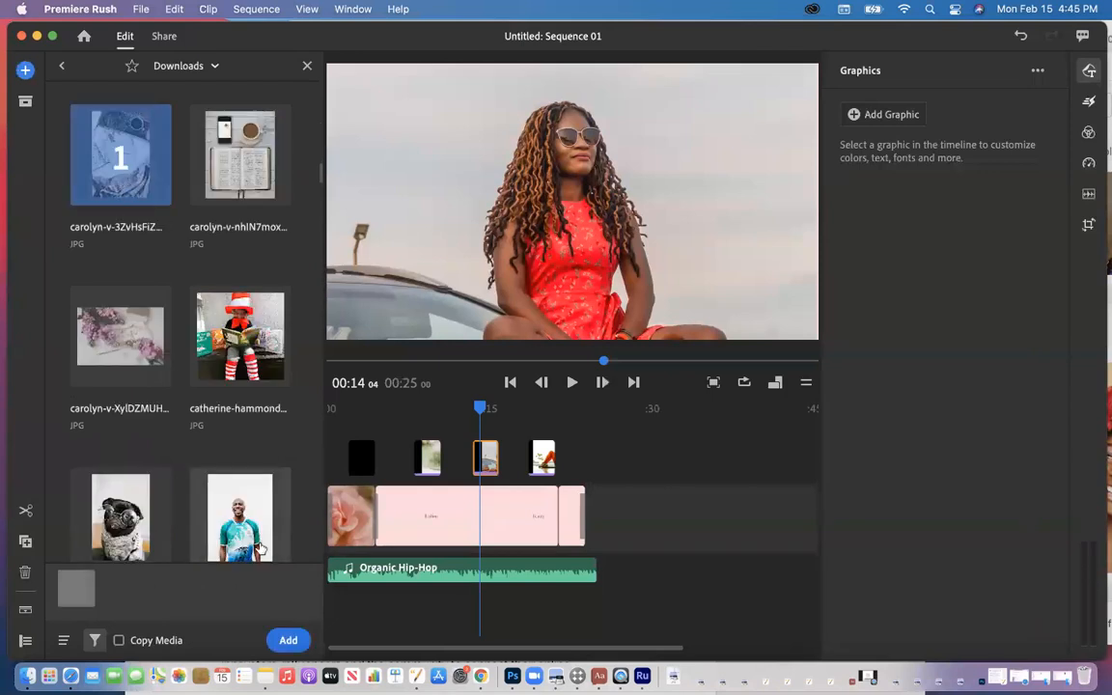
{"action": "left_click", "coordinate": [284, 644]}
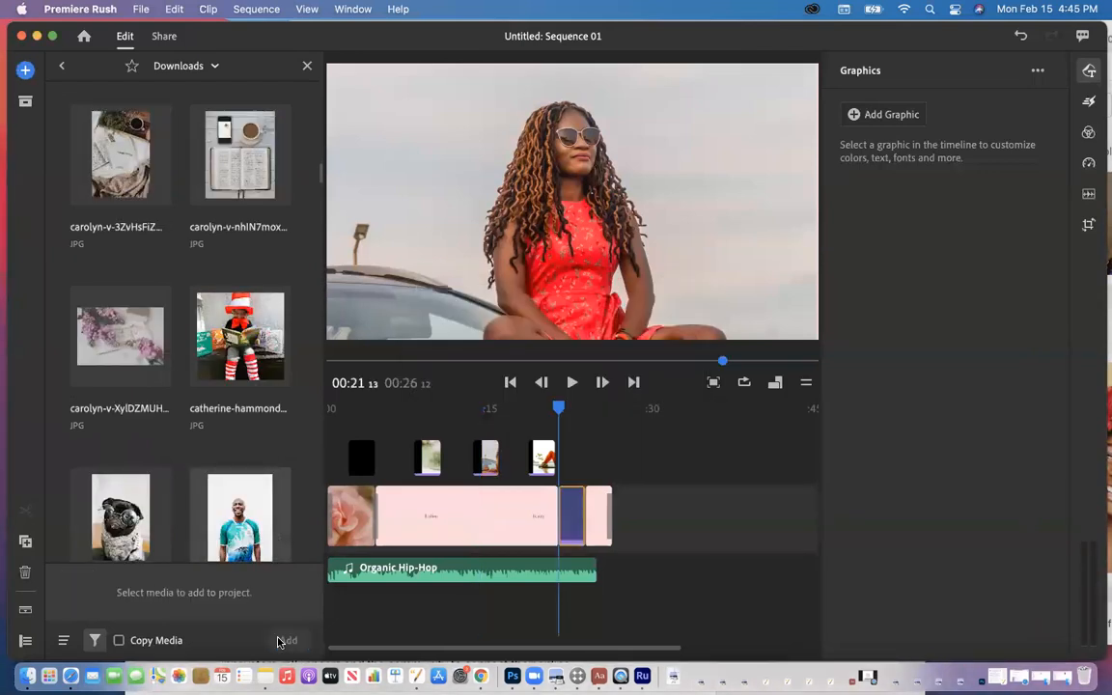
Step: Delete the new JPG photo clip from the end of the main track, restoring the 25-second sequence
{"action": "left_click", "coordinate": [306, 68]}
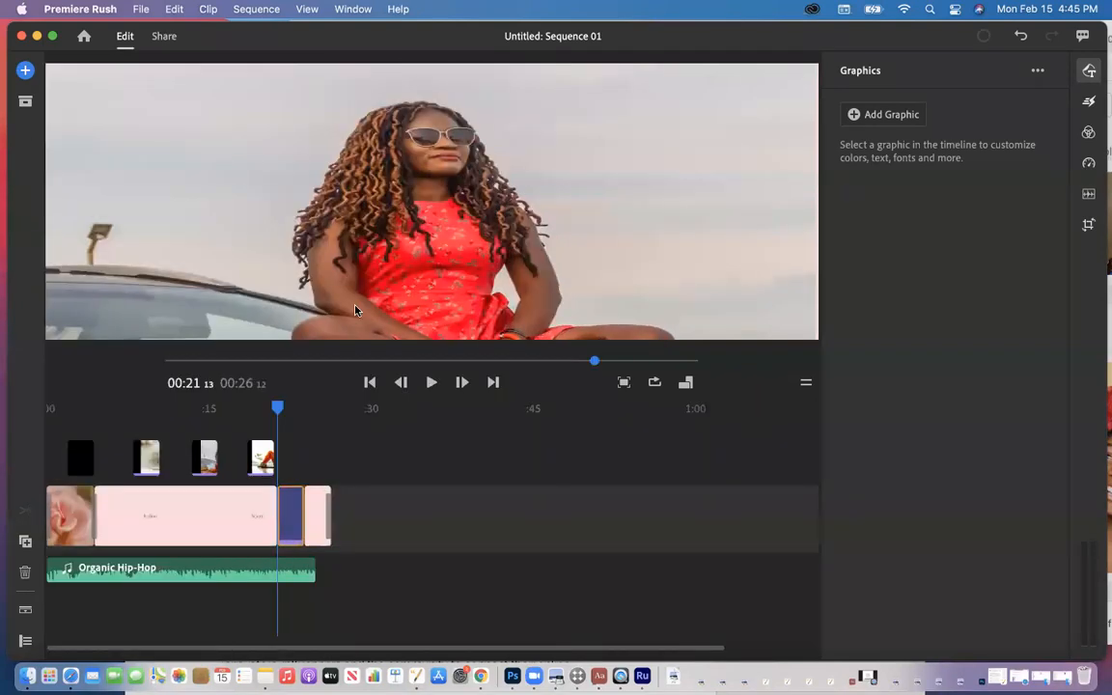
{"action": "left_click_drag", "start_coordinate": [285, 522], "coordinate": [318, 525]}
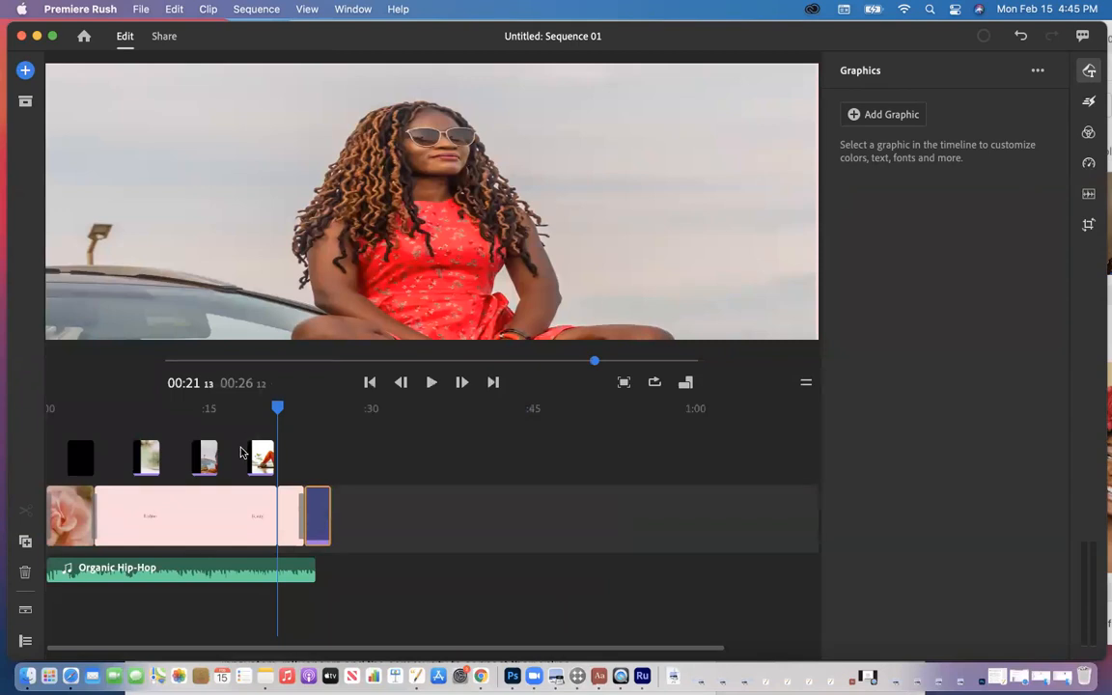
{"action": "mouse_move", "coordinate": [312, 522]}
{"action": "left_mouse_down"}
{"action": "mouse_move", "coordinate": [313, 450]}
{"action": "mouse_move", "coordinate": [242, 458]}
{"action": "mouse_move", "coordinate": [311, 450]}
{"action": "mouse_move", "coordinate": [319, 508]}
{"action": "left_mouse_up"}
{"action": "key", "text": "Delete"}
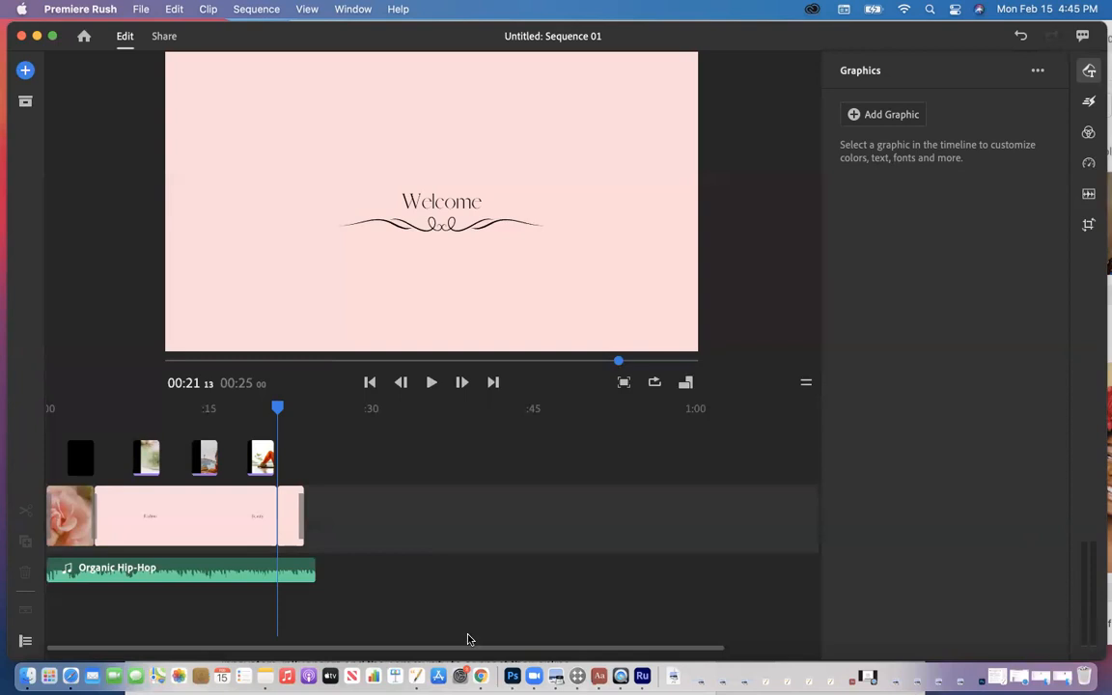
{"action": "left_click", "coordinate": [483, 677]}
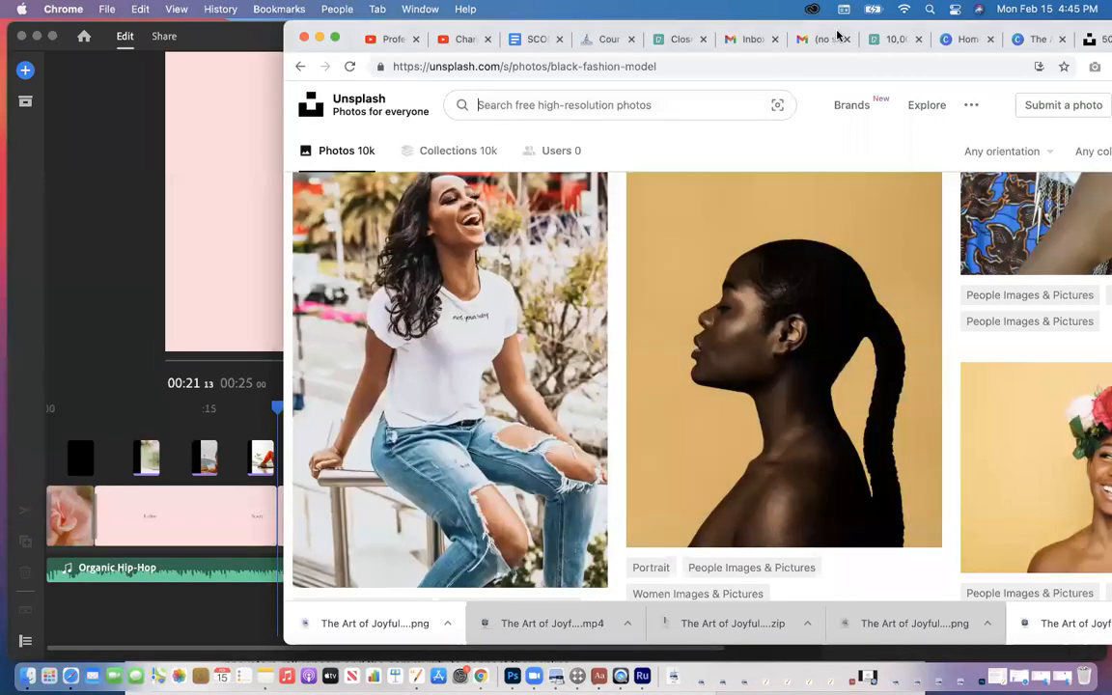
{"action": "left_click_drag", "start_coordinate": [848, 32], "coordinate": [803, 31]}
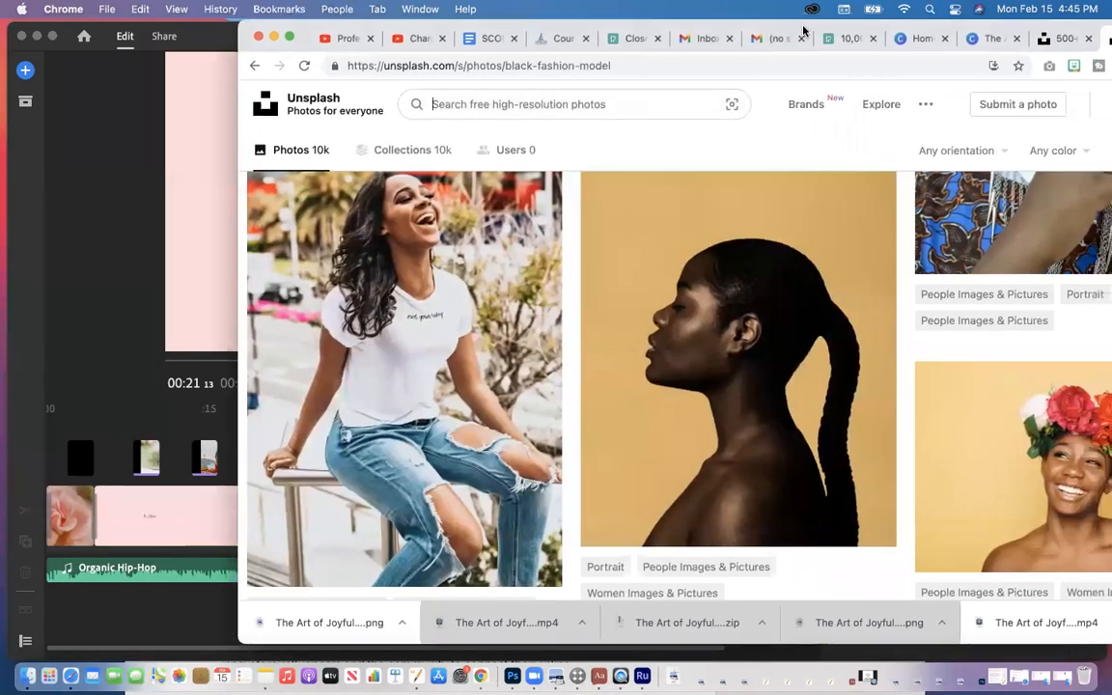
{"action": "left_click", "coordinate": [961, 37]}
{"action": "left_click_drag", "start_coordinate": [939, 28], "coordinate": [791, 29]}
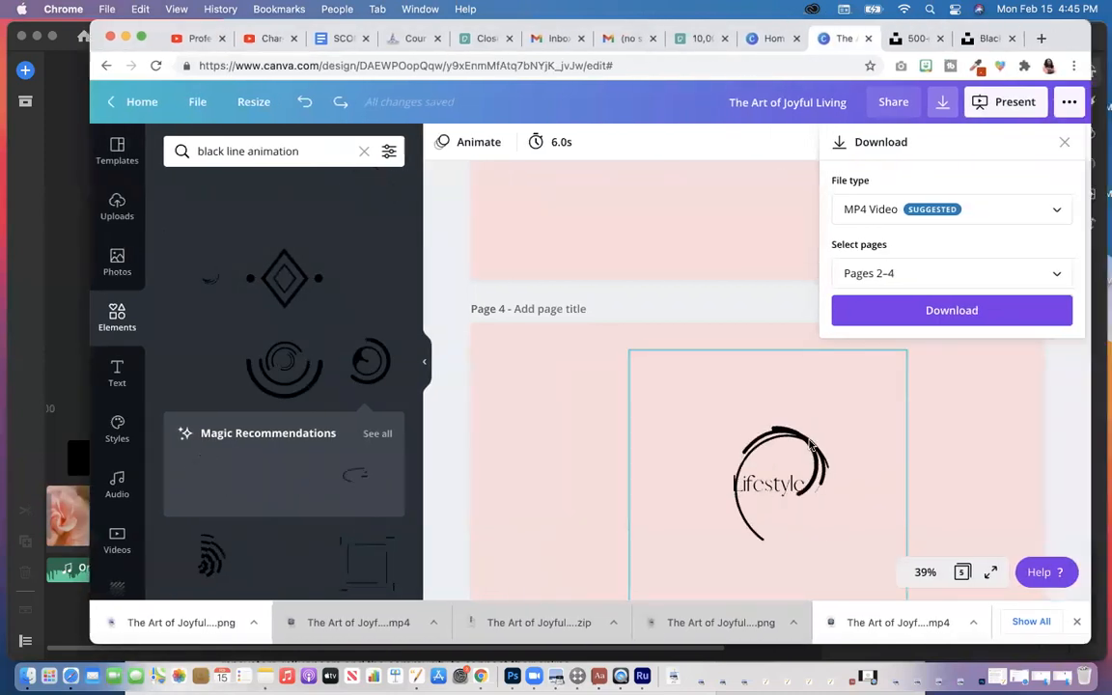
{"action": "left_click", "coordinate": [1066, 144]}
{"action": "scroll", "coordinate": [864, 392], "scroll_direction": "down", "scroll_amount": 5}
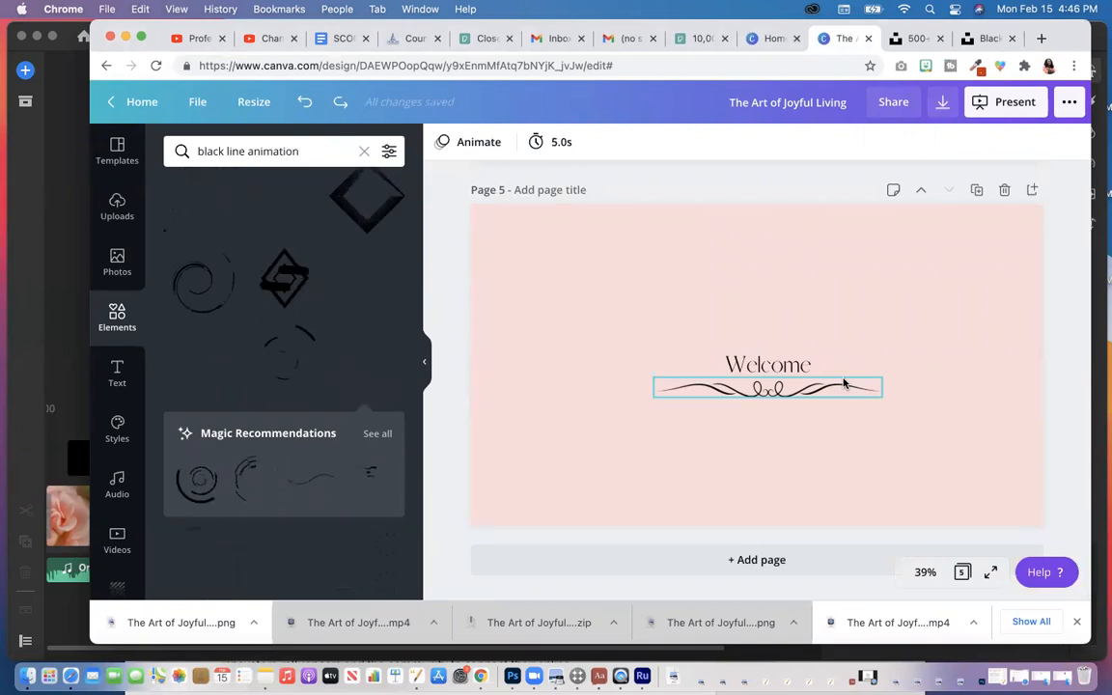
{"action": "left_click", "coordinate": [768, 367]}
{"action": "scroll", "coordinate": [767, 318], "scroll_direction": "up", "scroll_amount": 10}
{"action": "scroll", "coordinate": [768, 319], "scroll_direction": "down", "scroll_amount": 15}
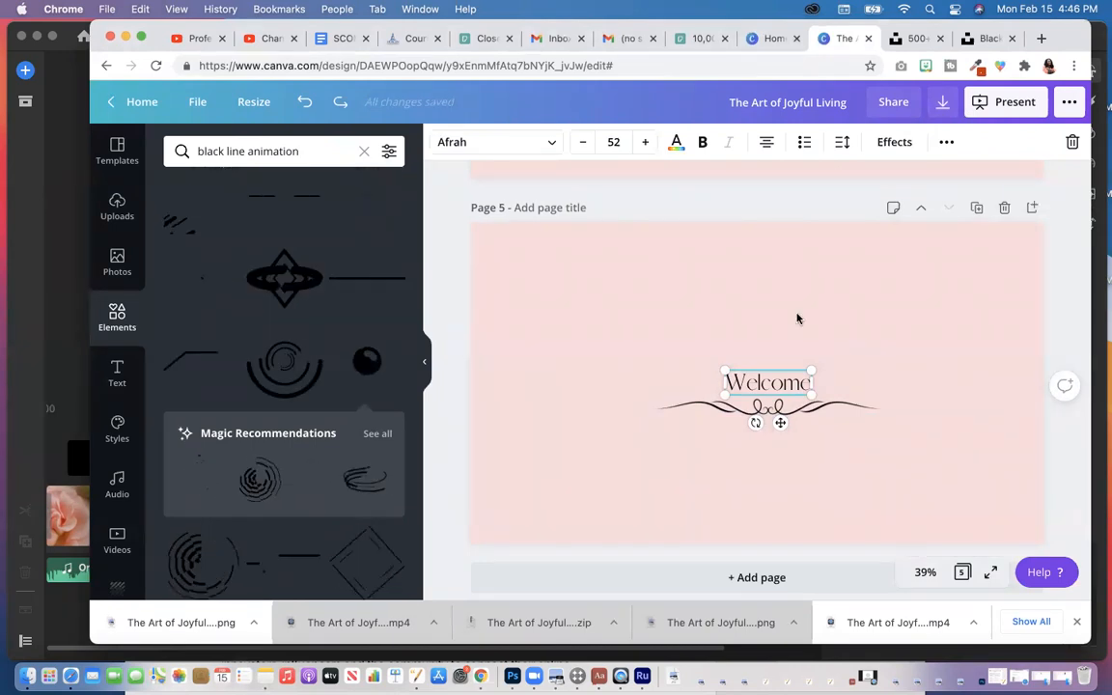
{"action": "left_click", "coordinate": [125, 36]}
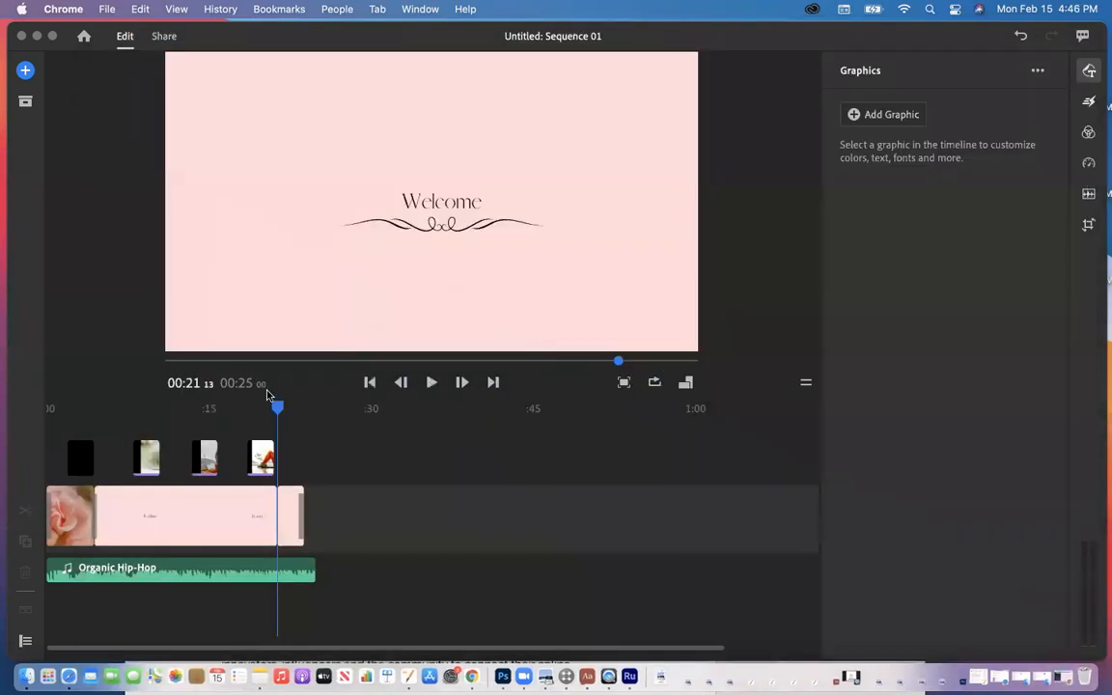
Step: Preview the sequence, then select the final Welcome clip and show transitions, with Dissolve at 0.50 sec
{"action": "left_click", "coordinate": [431, 382]}
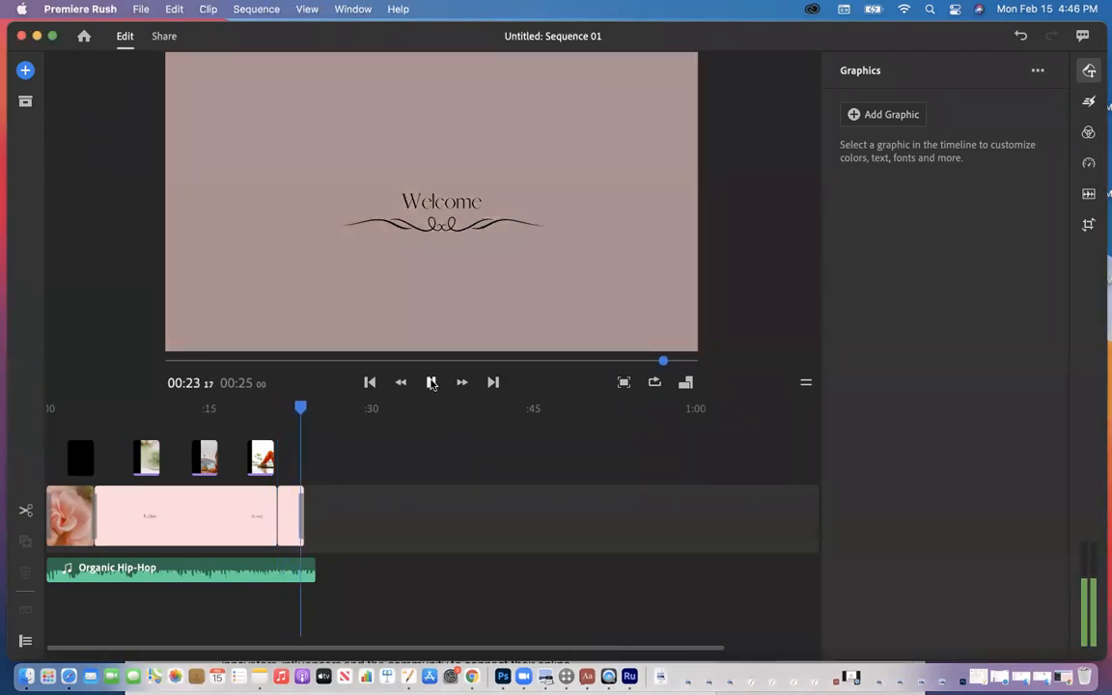
{"action": "left_click", "coordinate": [432, 383]}
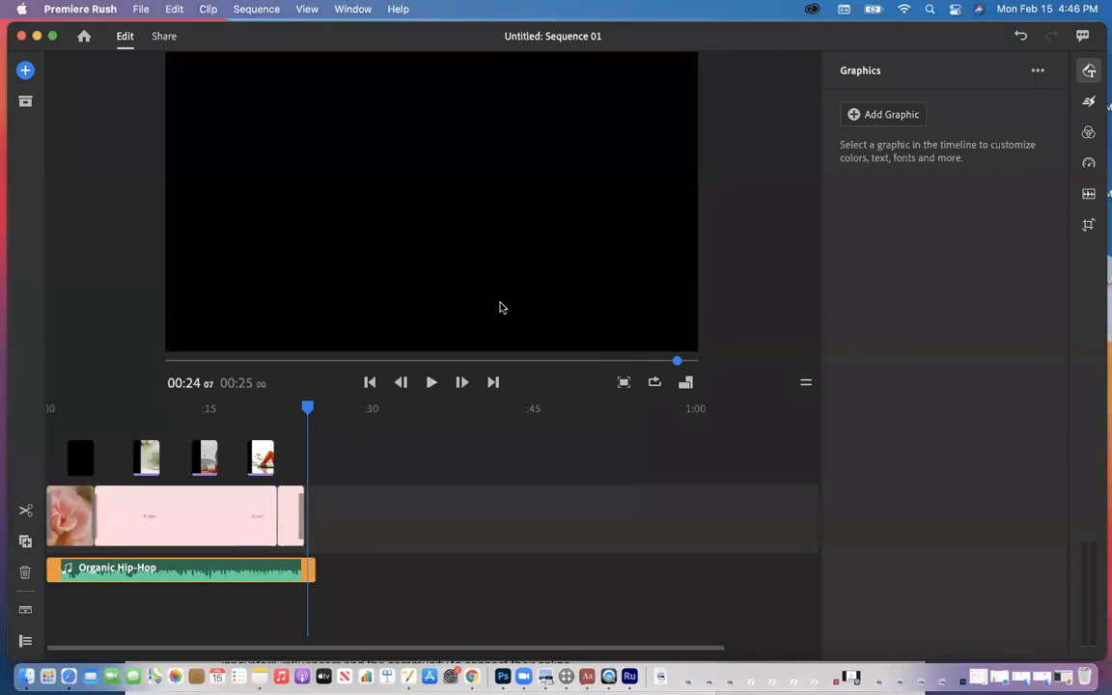
{"action": "left_click", "coordinate": [291, 521]}
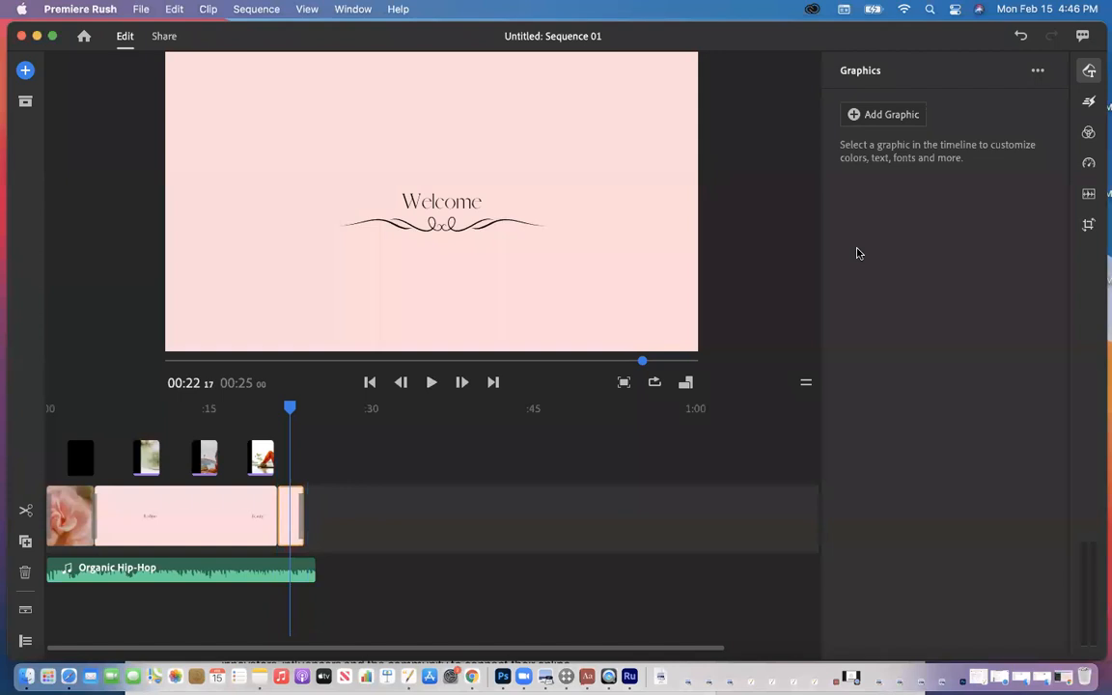
{"action": "left_click", "coordinate": [1090, 103]}
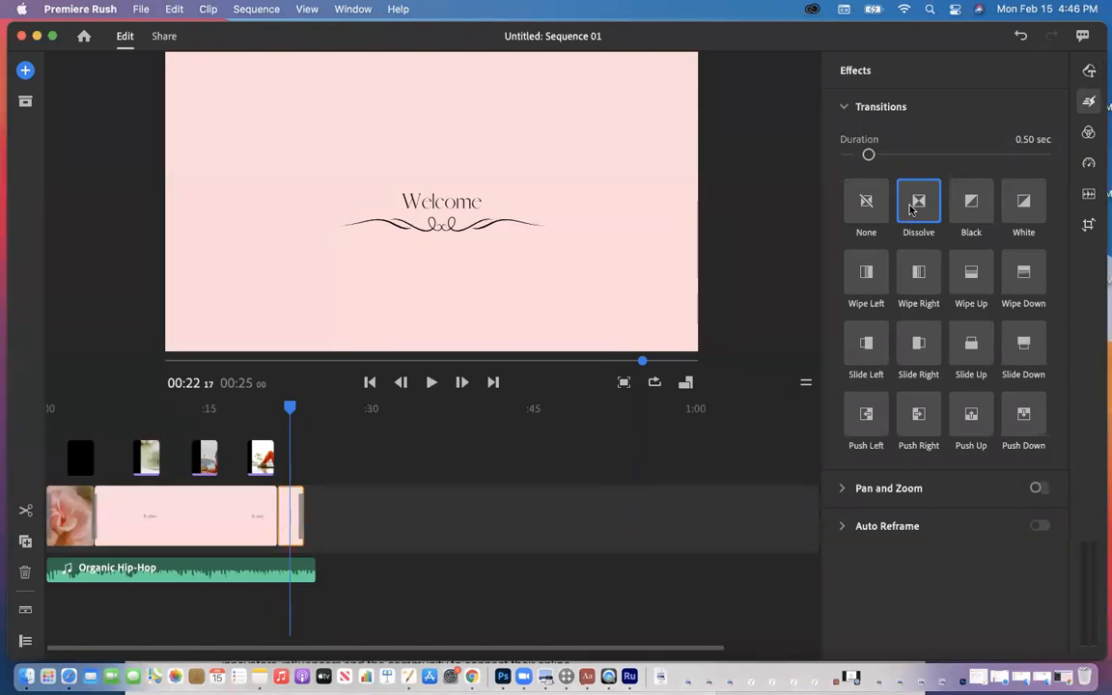
{"action": "left_click", "coordinate": [196, 525]}
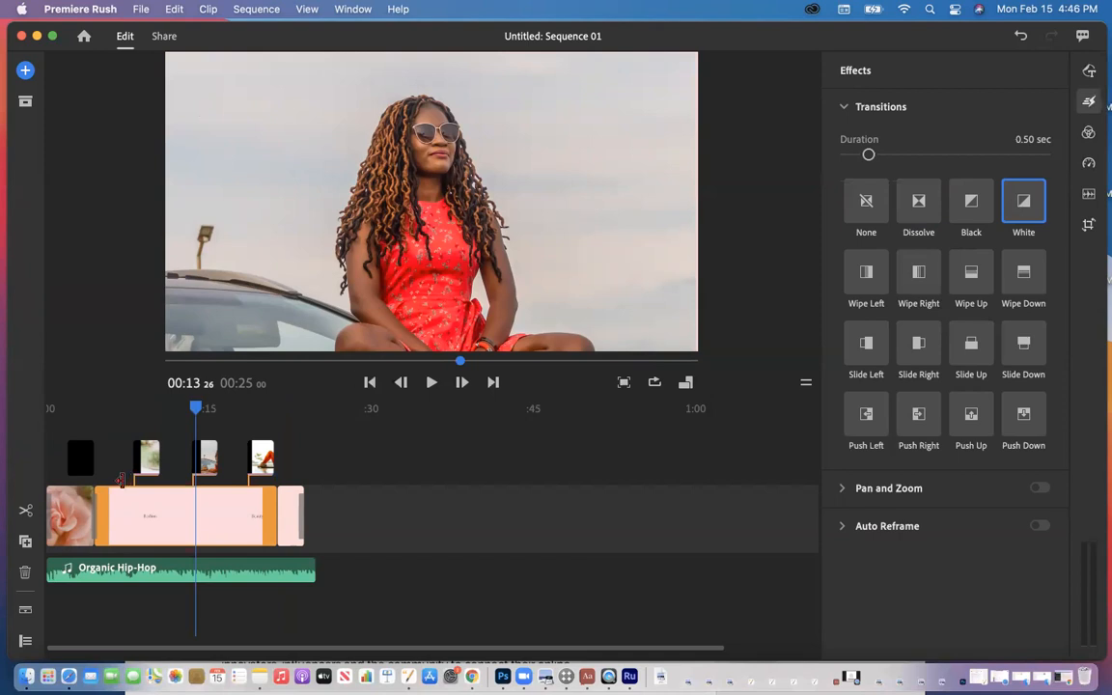
{"action": "left_click", "coordinate": [72, 520]}
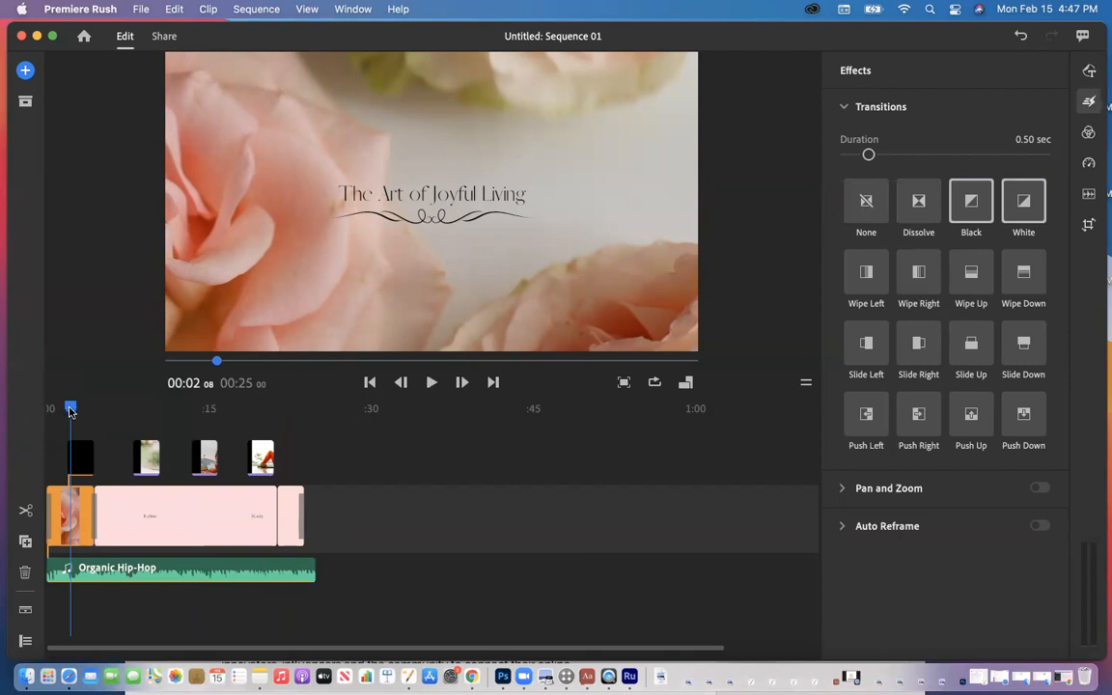
{"action": "left_click_drag", "start_coordinate": [65, 410], "coordinate": [40, 410]}
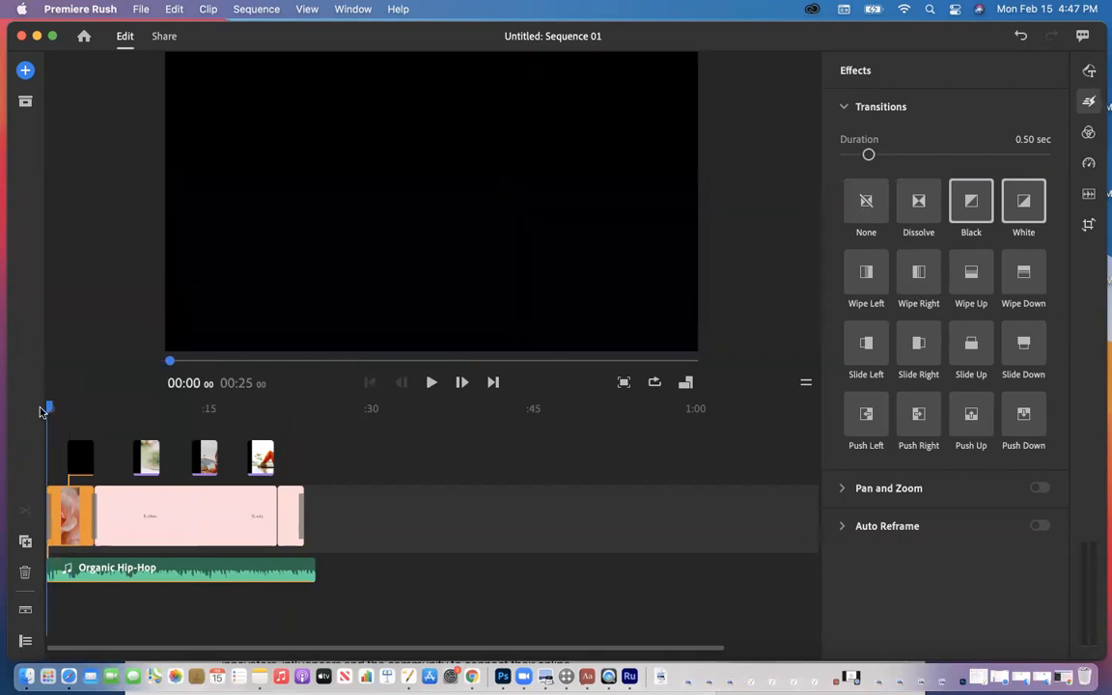
{"action": "left_click", "coordinate": [430, 382]}
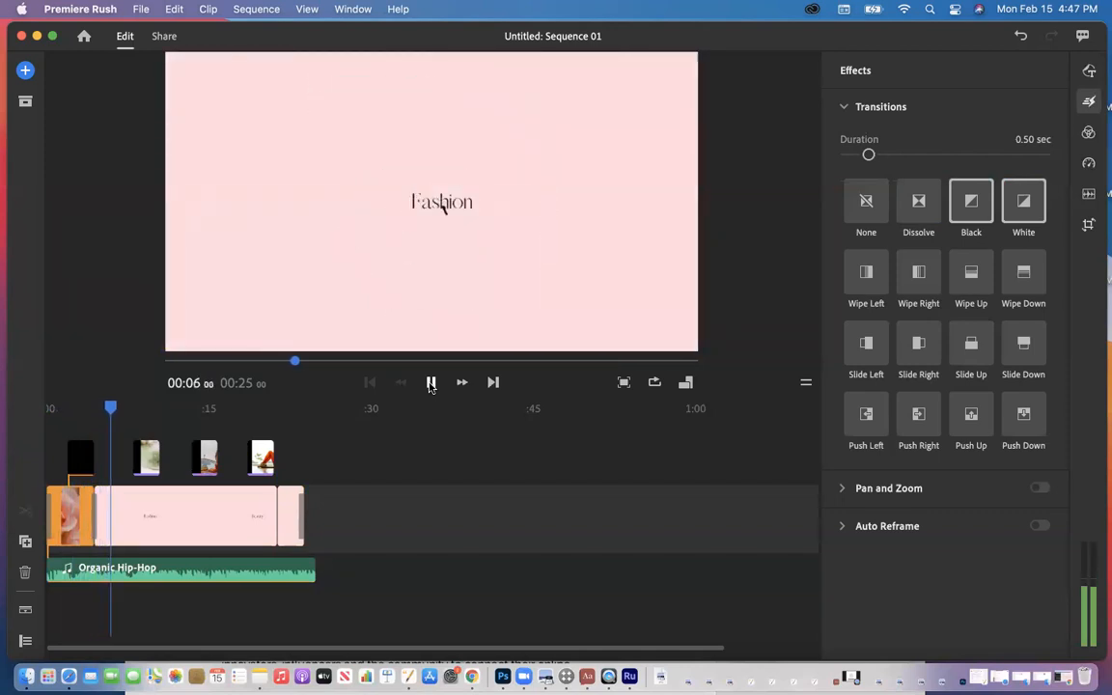
{"action": "key", "text": "XF86AudioRaiseVolume"}
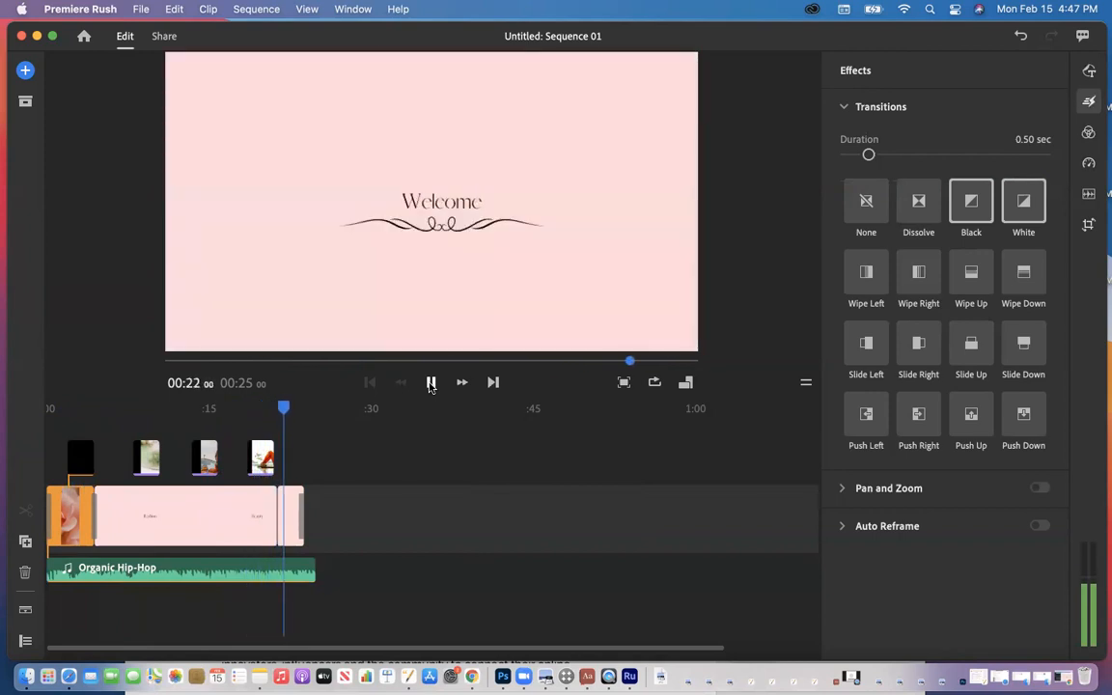
{"action": "left_click", "coordinate": [431, 383]}
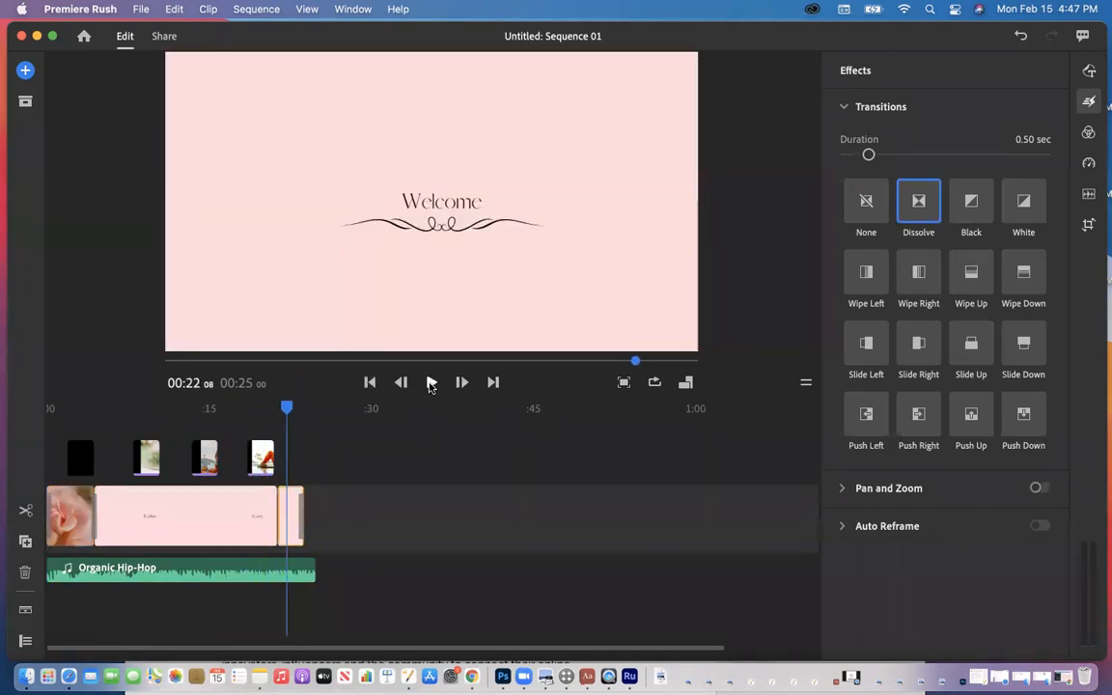